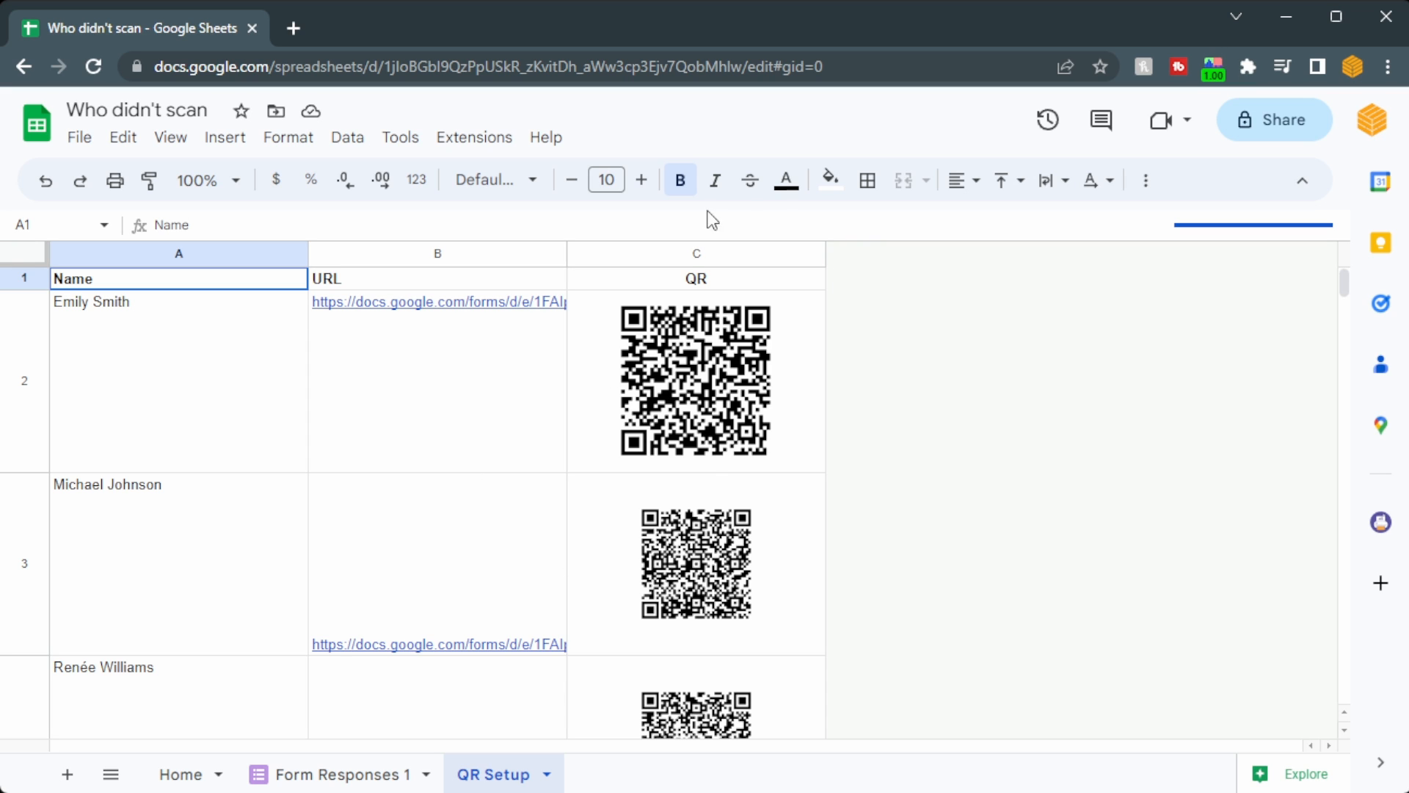
# Examine the names, URLs and QR code formula on the QR Setup sheet, and the Form Responses 1 sheet
pyautogui.click(60, 345)
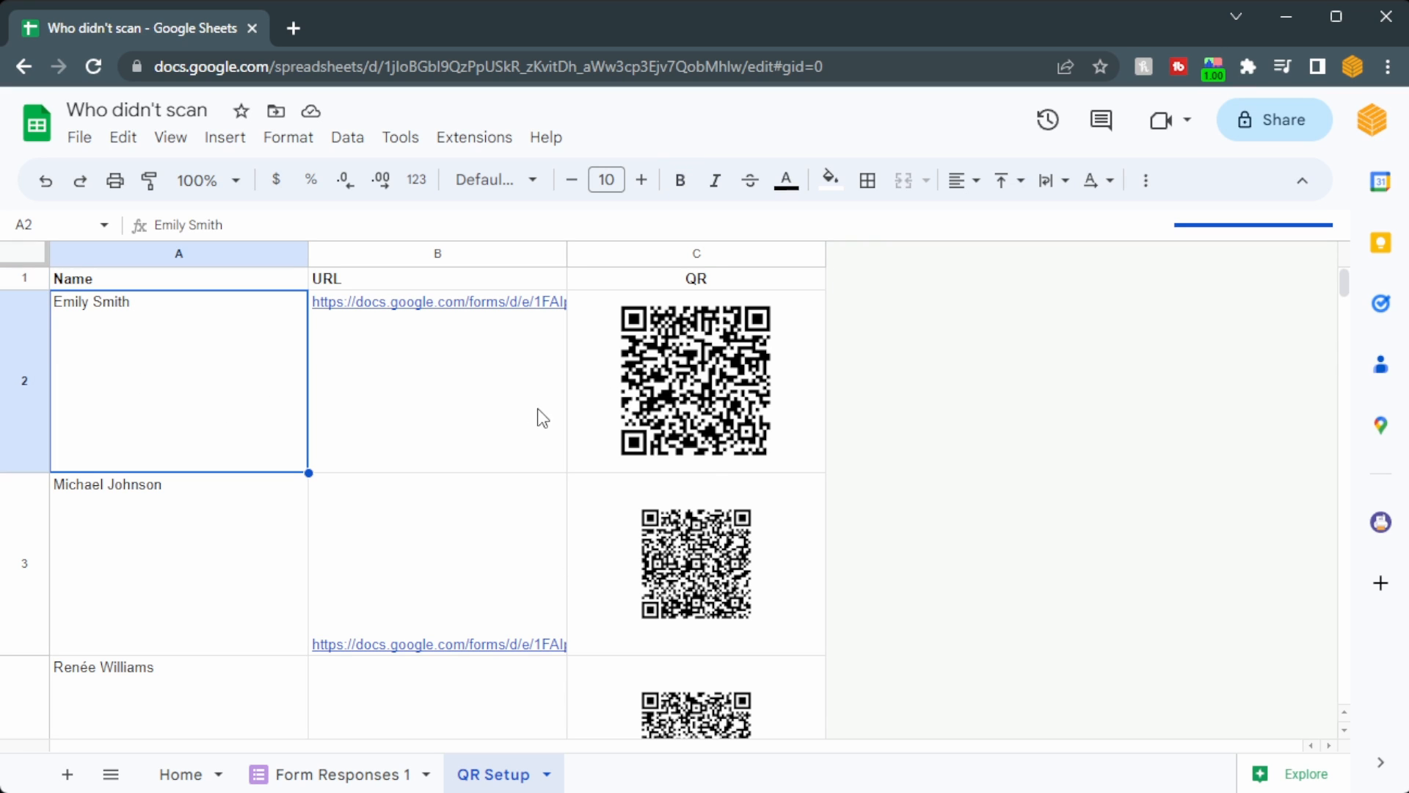
pyautogui.click(467, 387)
pyautogui.click(706, 409)
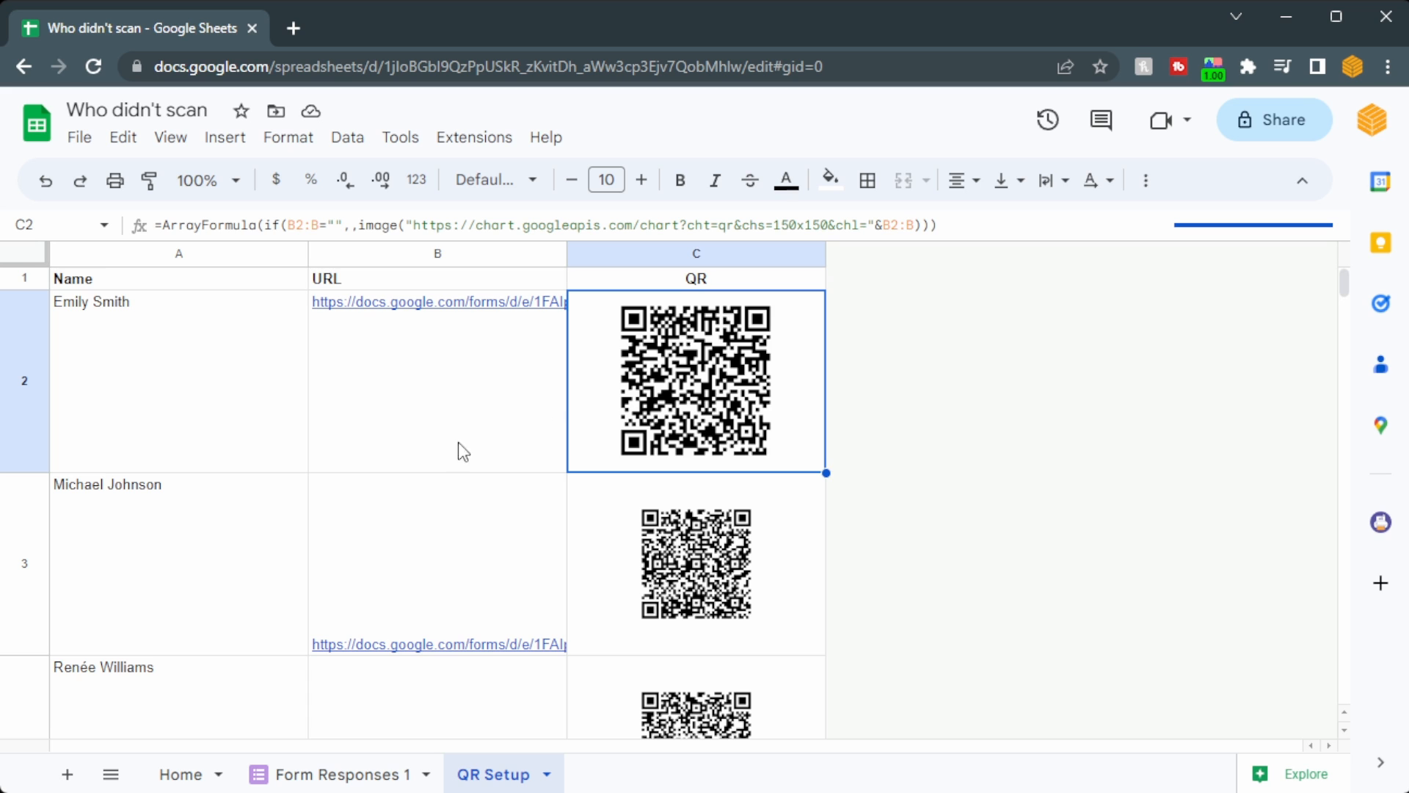
pyautogui.click(347, 775)
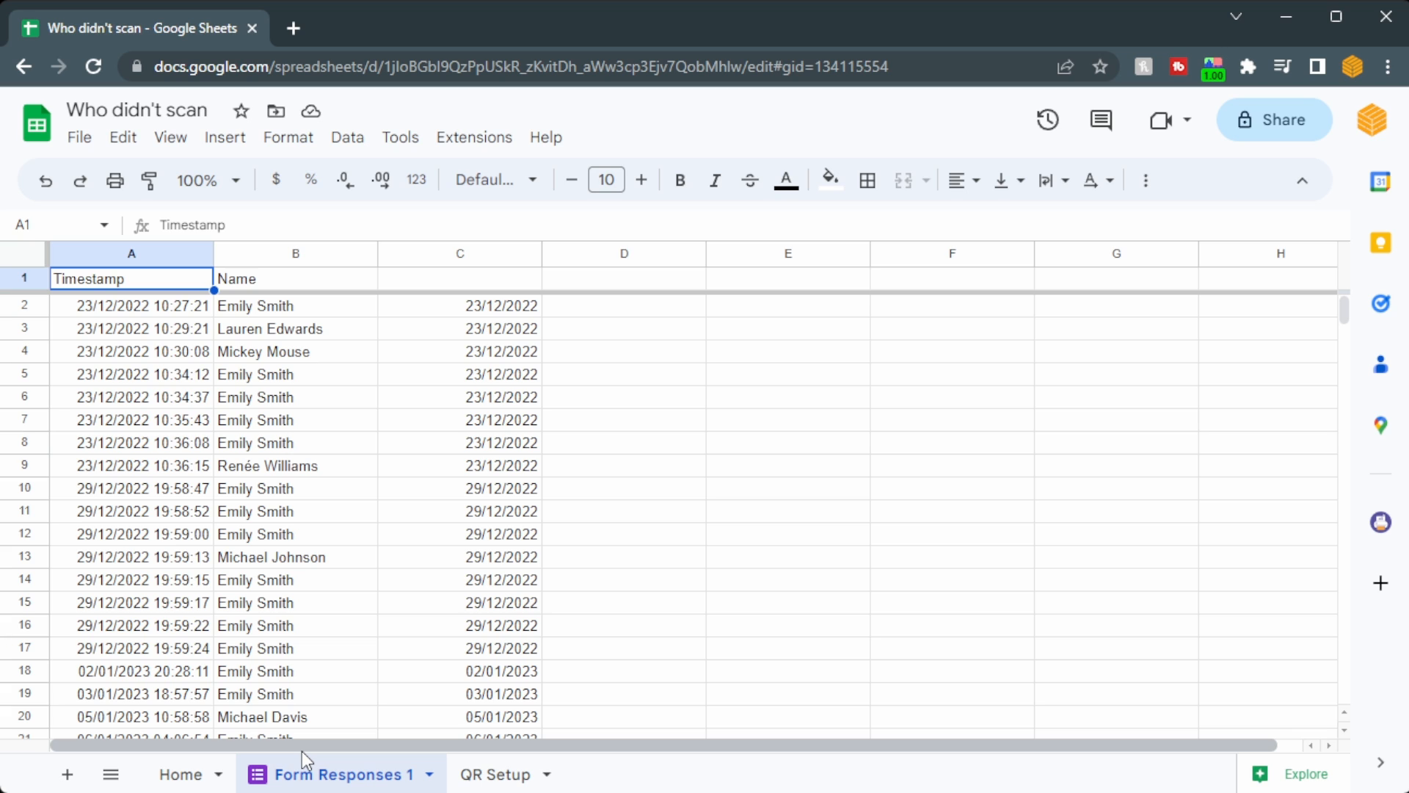
# Add a new sheet with a bold "Date" label in A1 and the date 21/4/2023 in B1
pyautogui.click(67, 774)
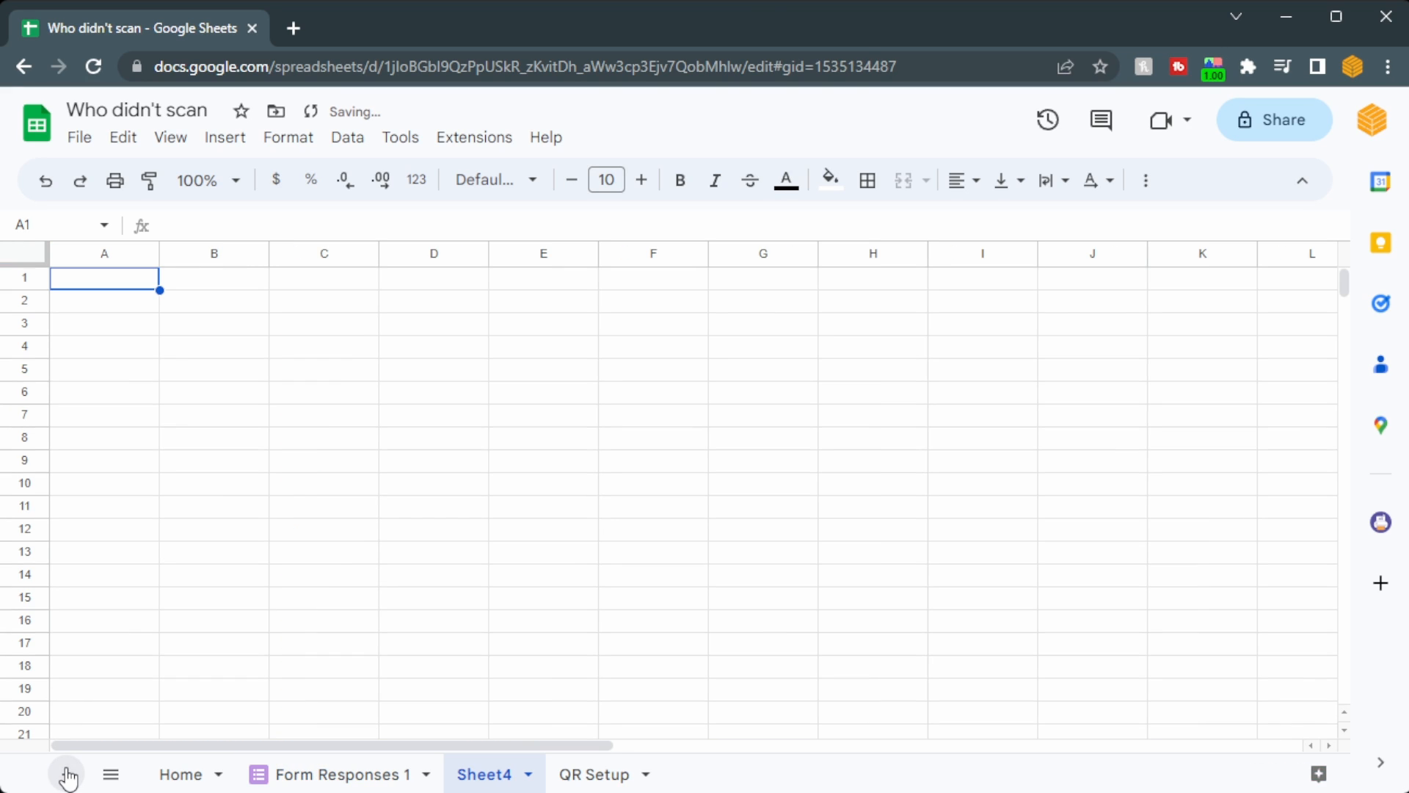
pyautogui.write('Date')
pyautogui.press('Tab')
pyautogui.press('Left')
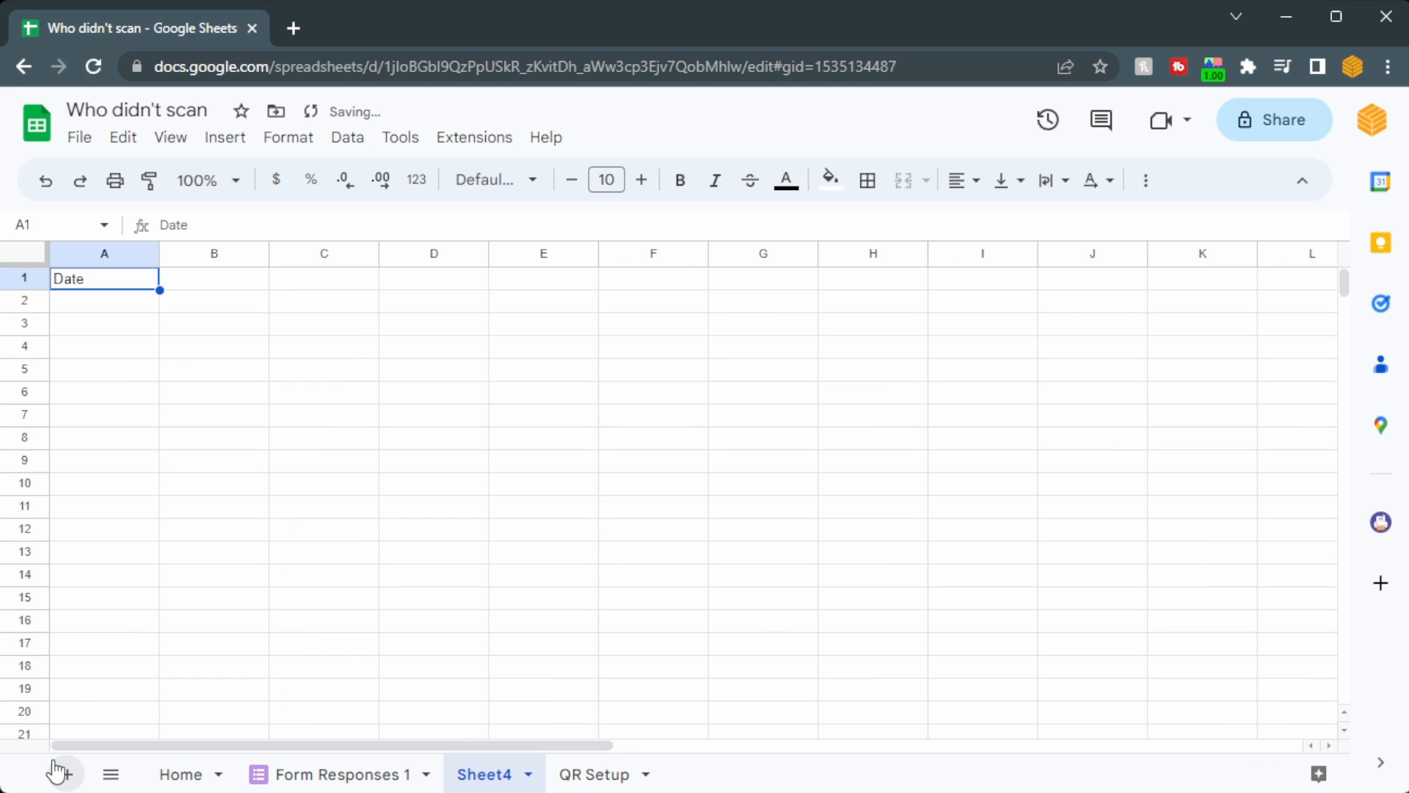
pyautogui.hotkey('ctrl', 'b')
pyautogui.press('Right')
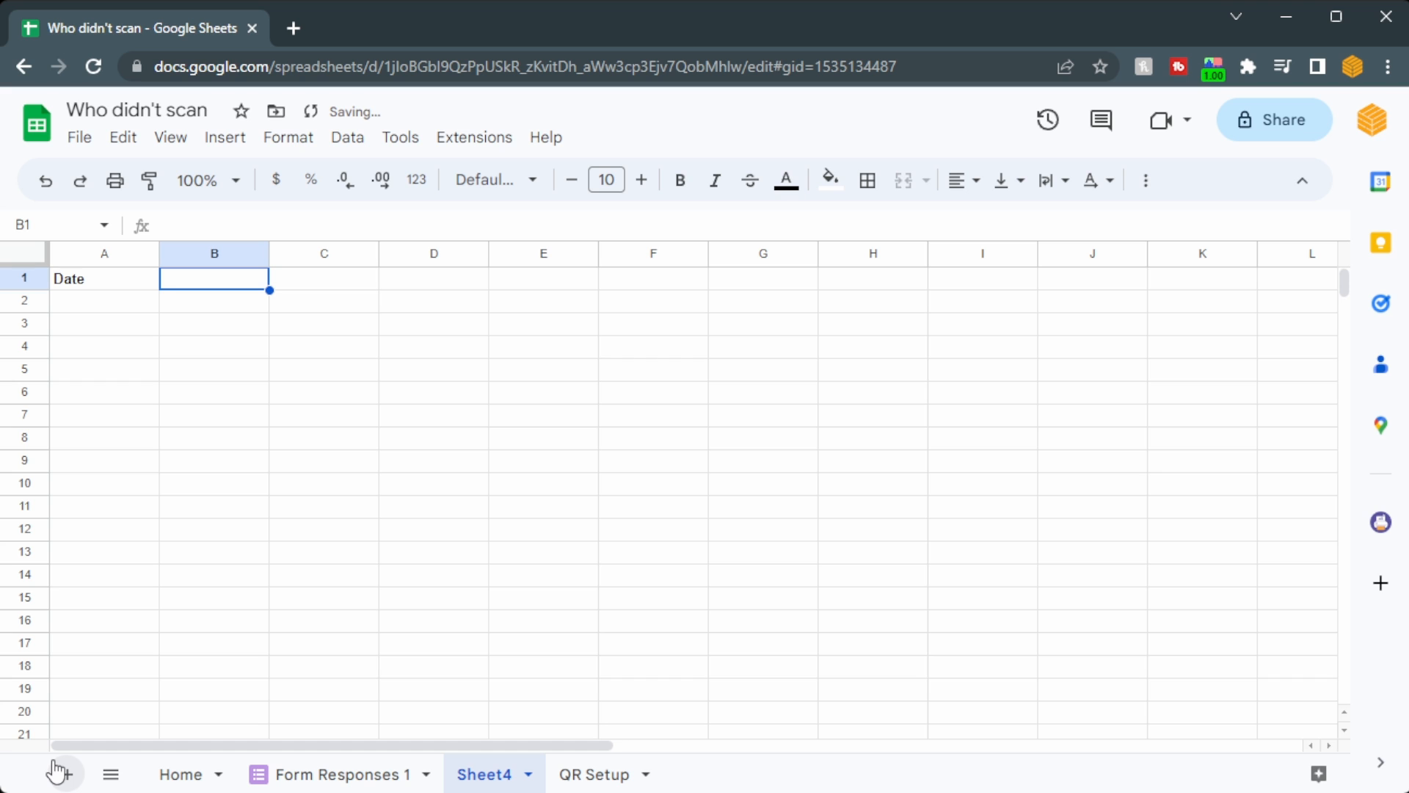
pyautogui.write('21/4/2023')
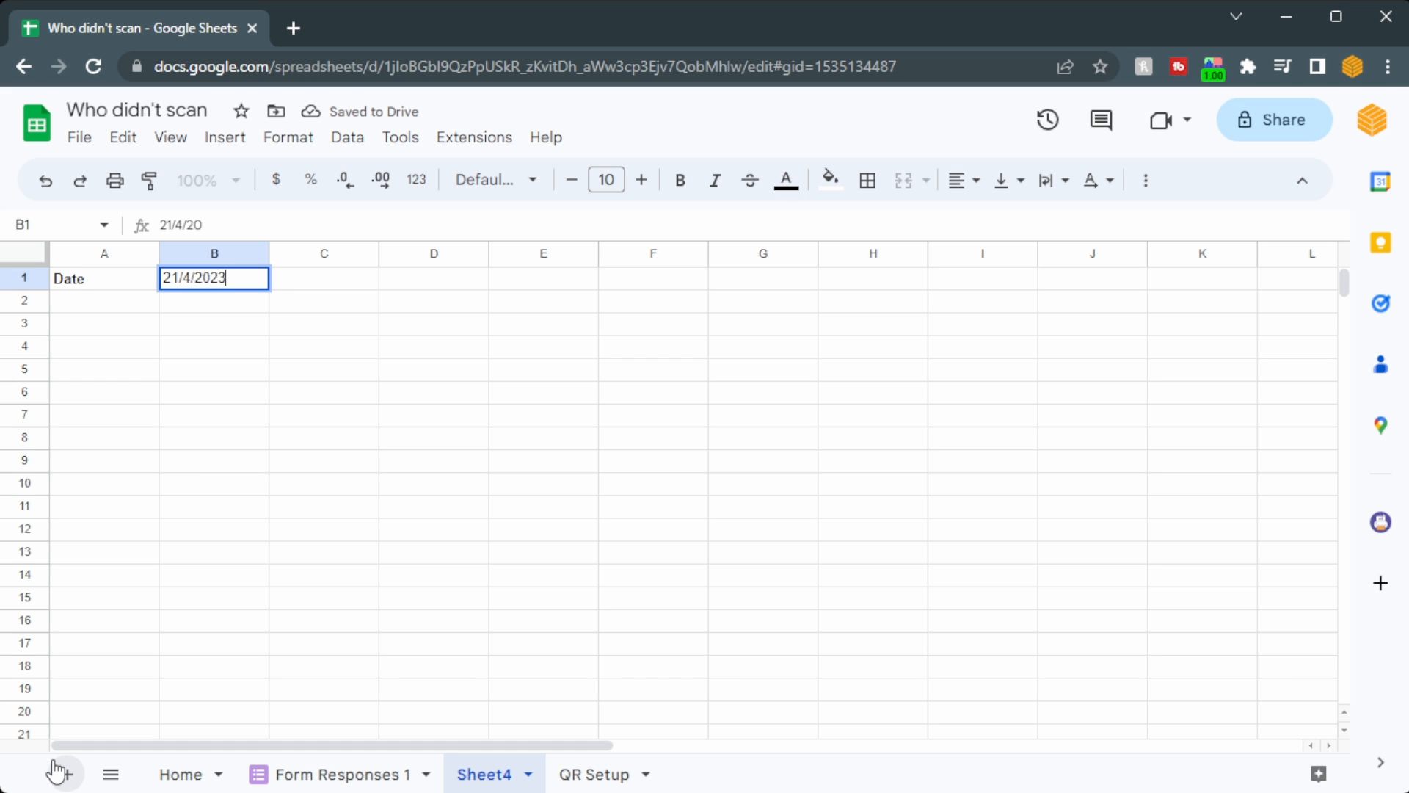
pyautogui.press('Return')
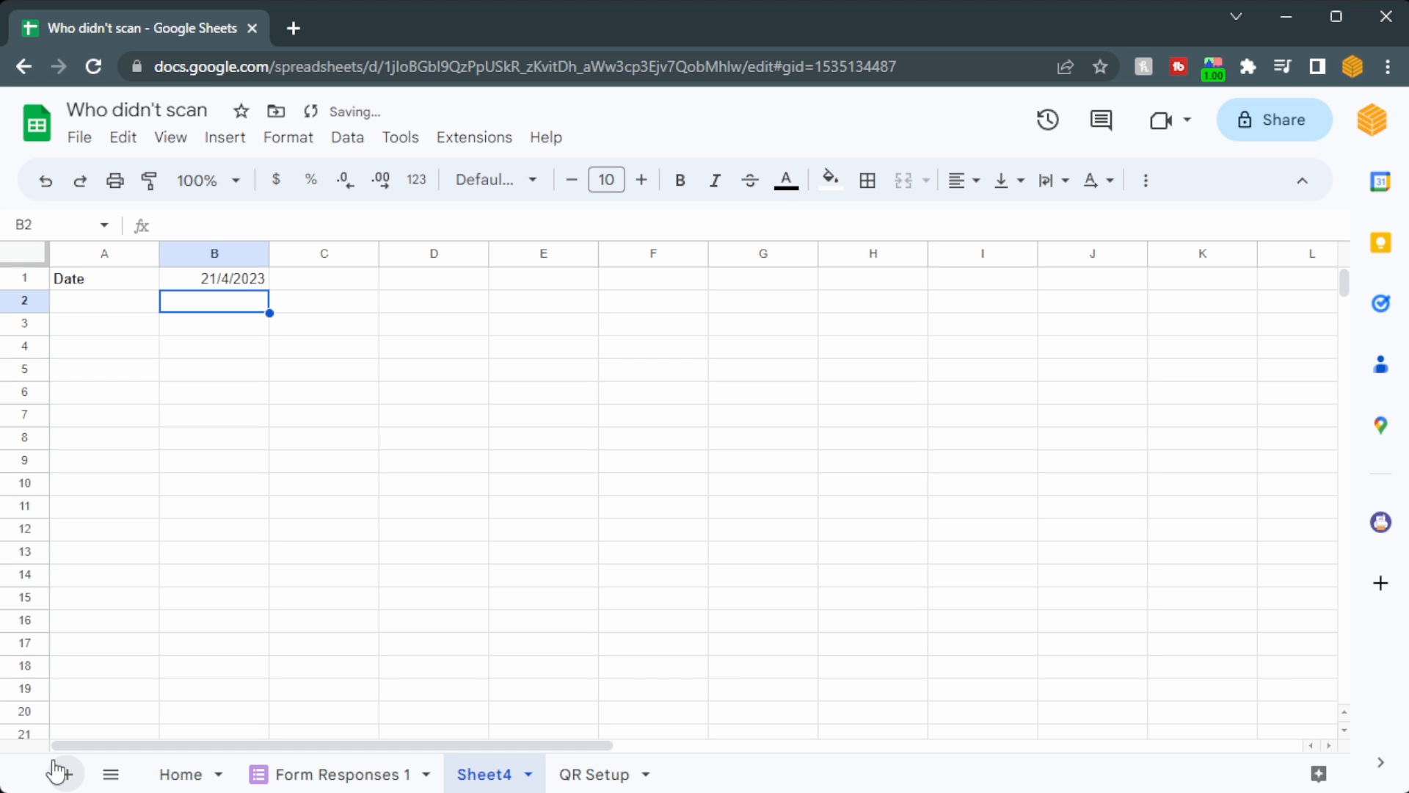
# Start a FILTER formula in A3 of the new sheet with 'Form Responses 1'!A:B as its range
pyautogui.click(371, 772)
pyautogui.scroll(-20, 397, 597)
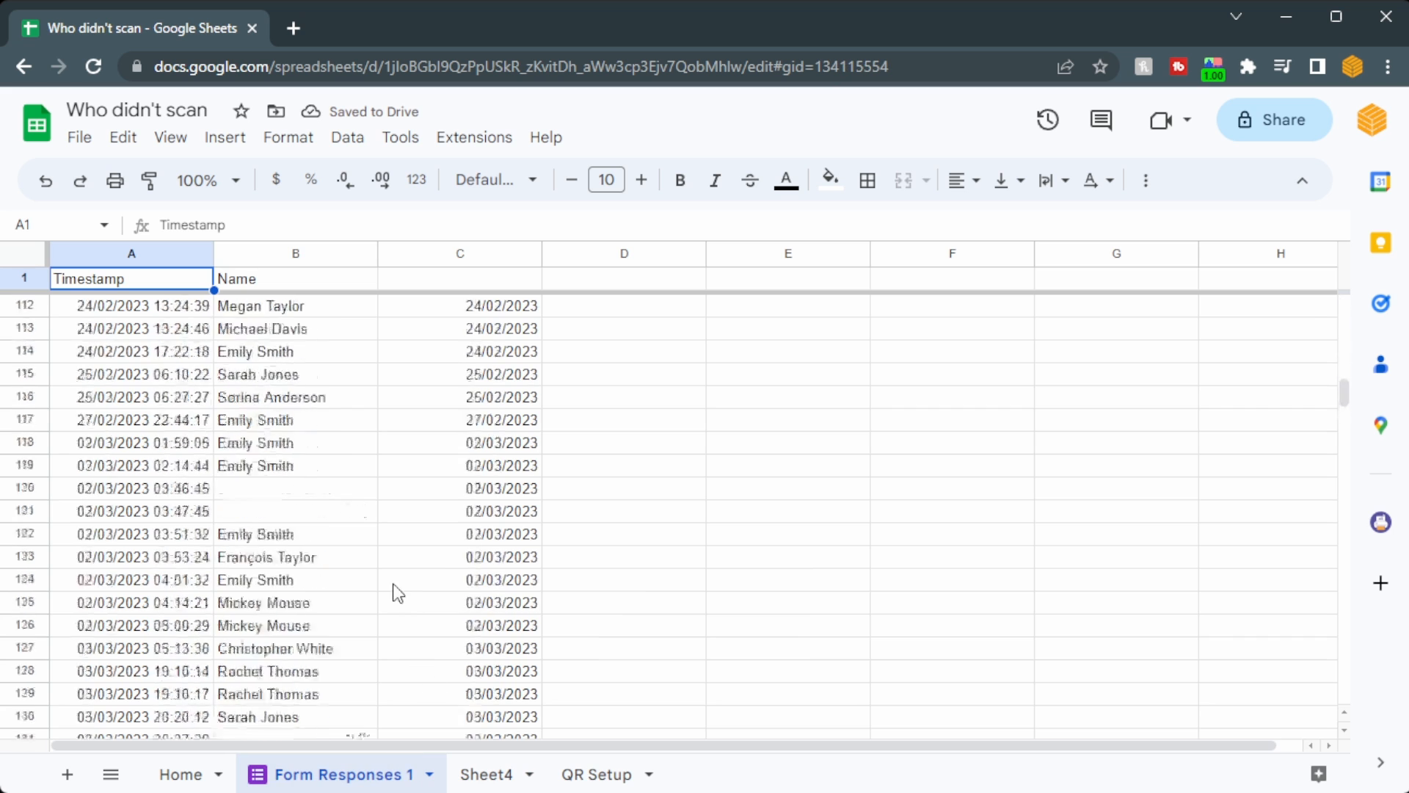
pyautogui.scroll(20, 396, 597)
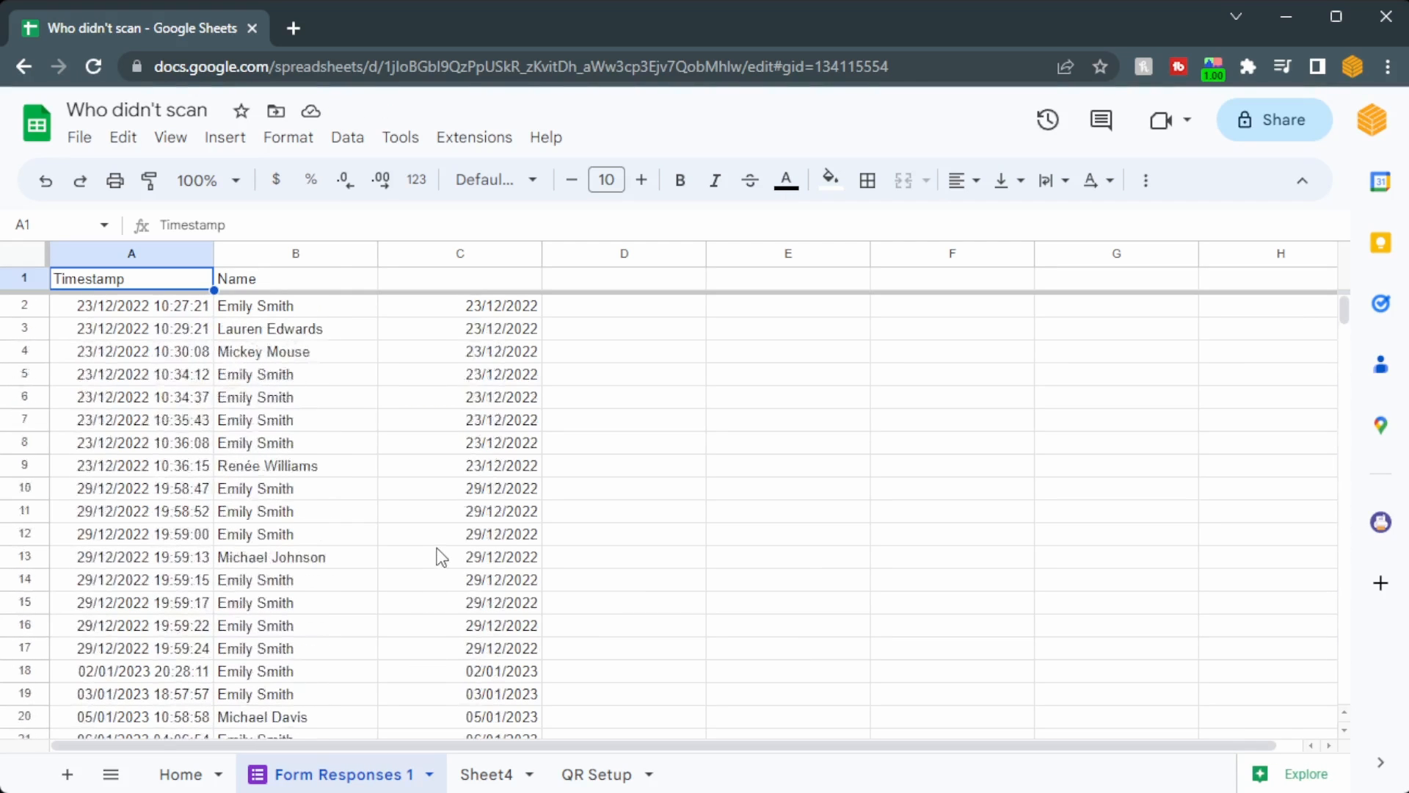
pyautogui.click(486, 775)
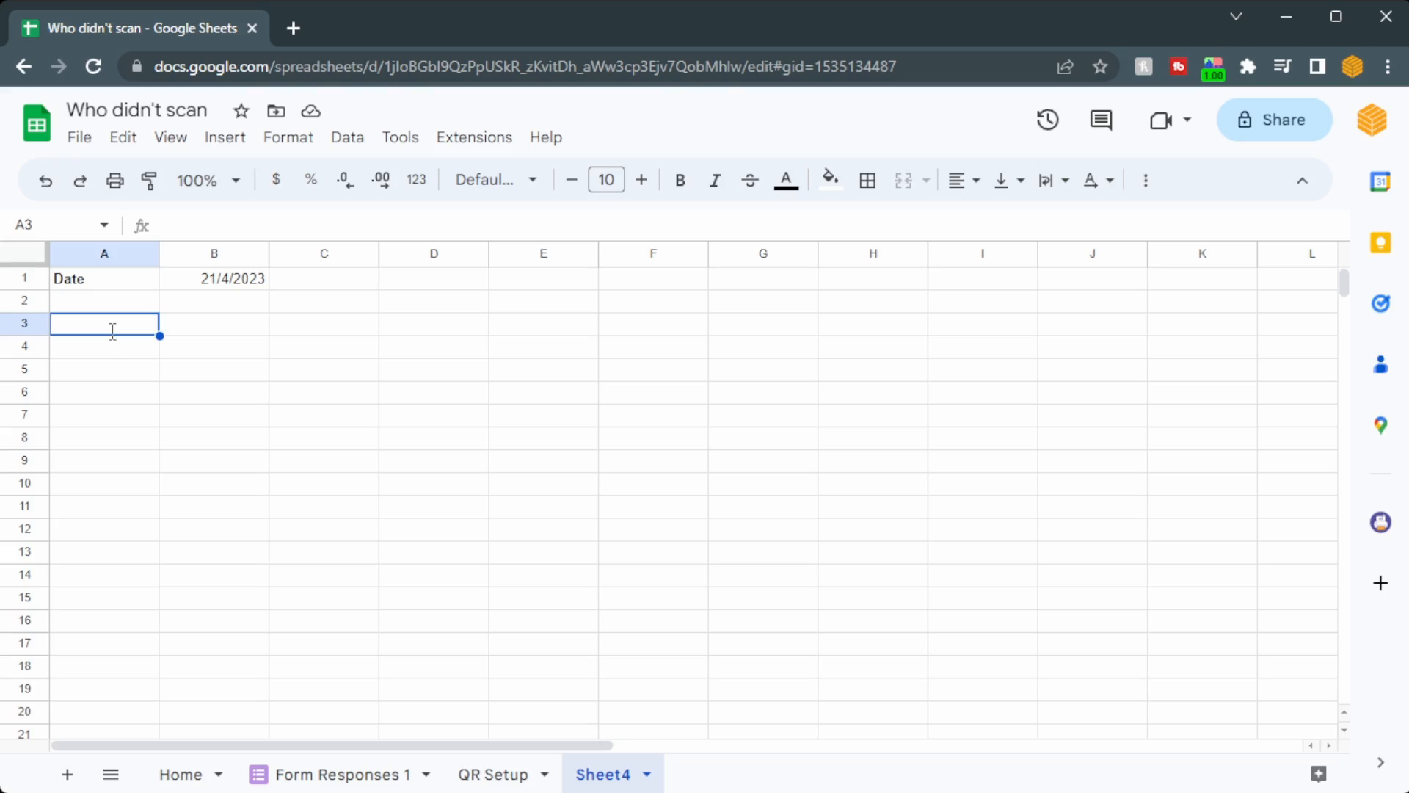
pyautogui.write('=filter(')
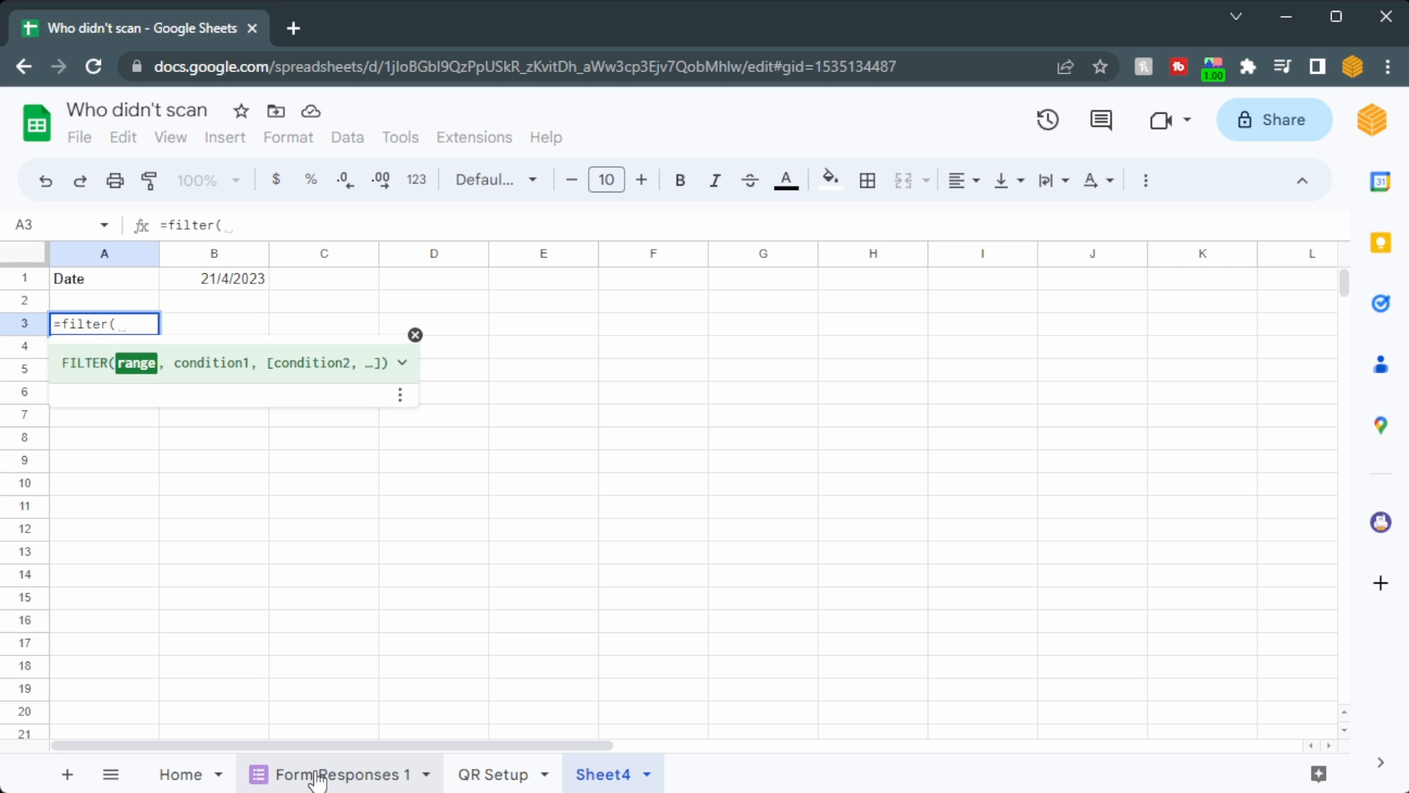
pyautogui.click(317, 776)
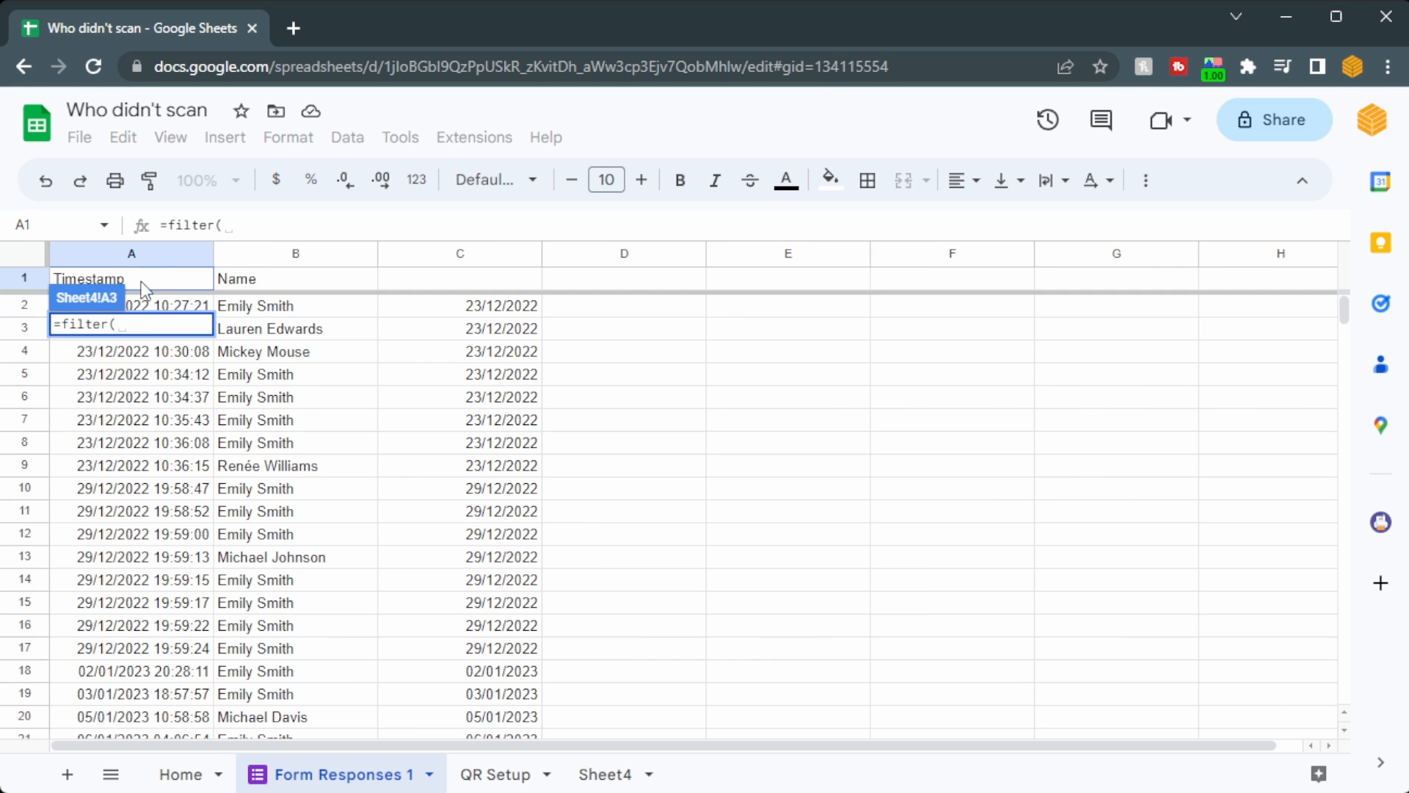
pyautogui.click(159, 256)
pyautogui.moveTo(160, 258); pyautogui.dragTo(314, 323)
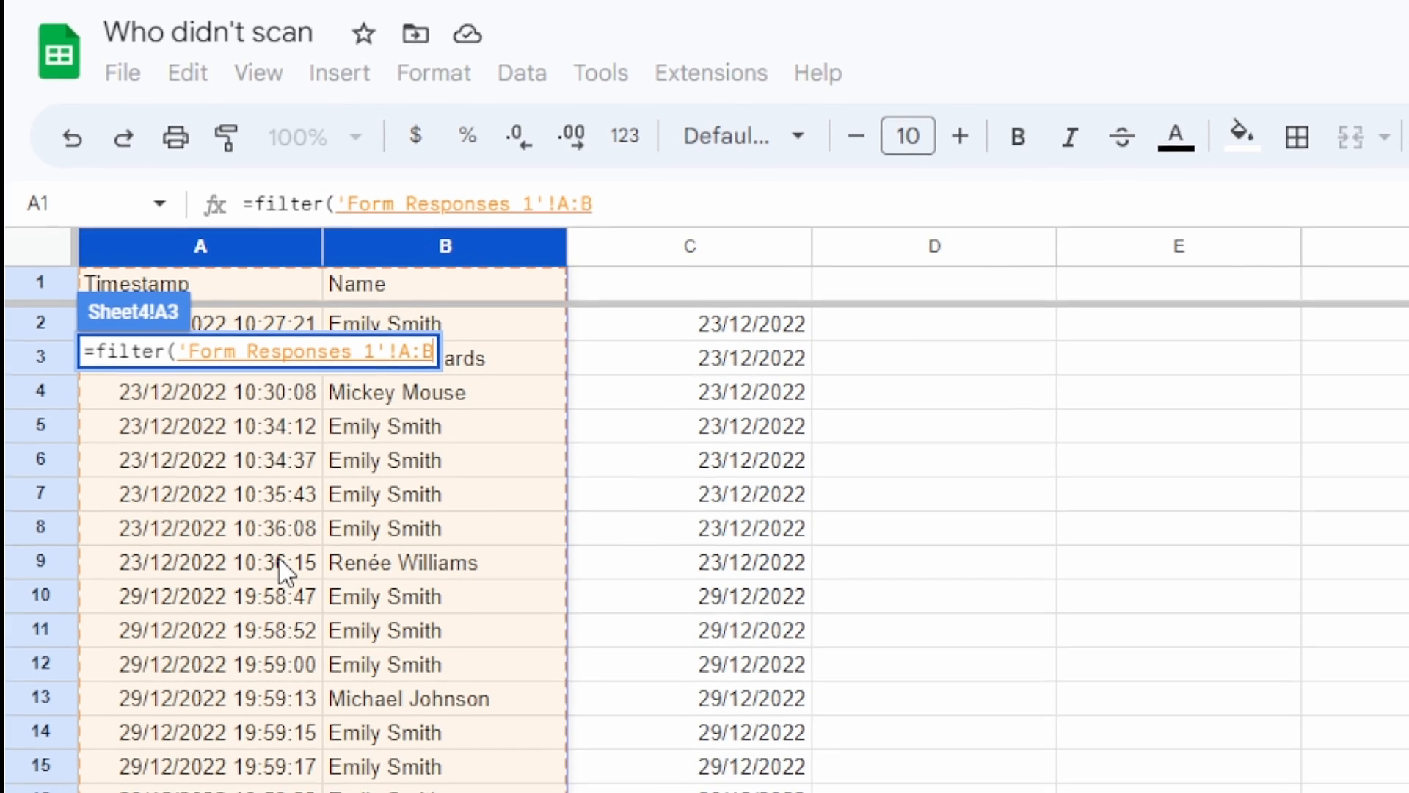
# Complete the A3 filter with the condition datevalue('Form Responses 1'!A:A)=B1
pyautogui.write(', ')
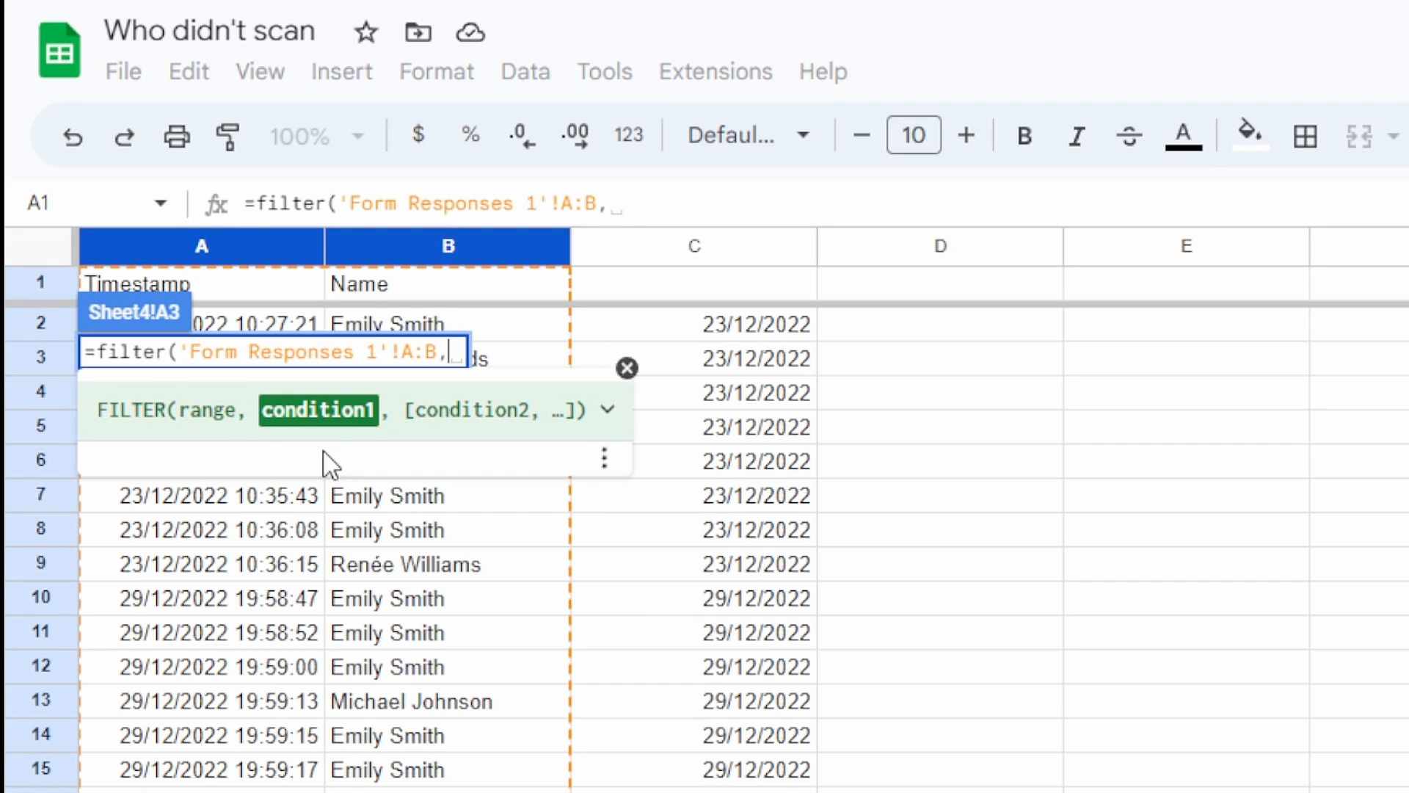
pyautogui.write('datevalue(')
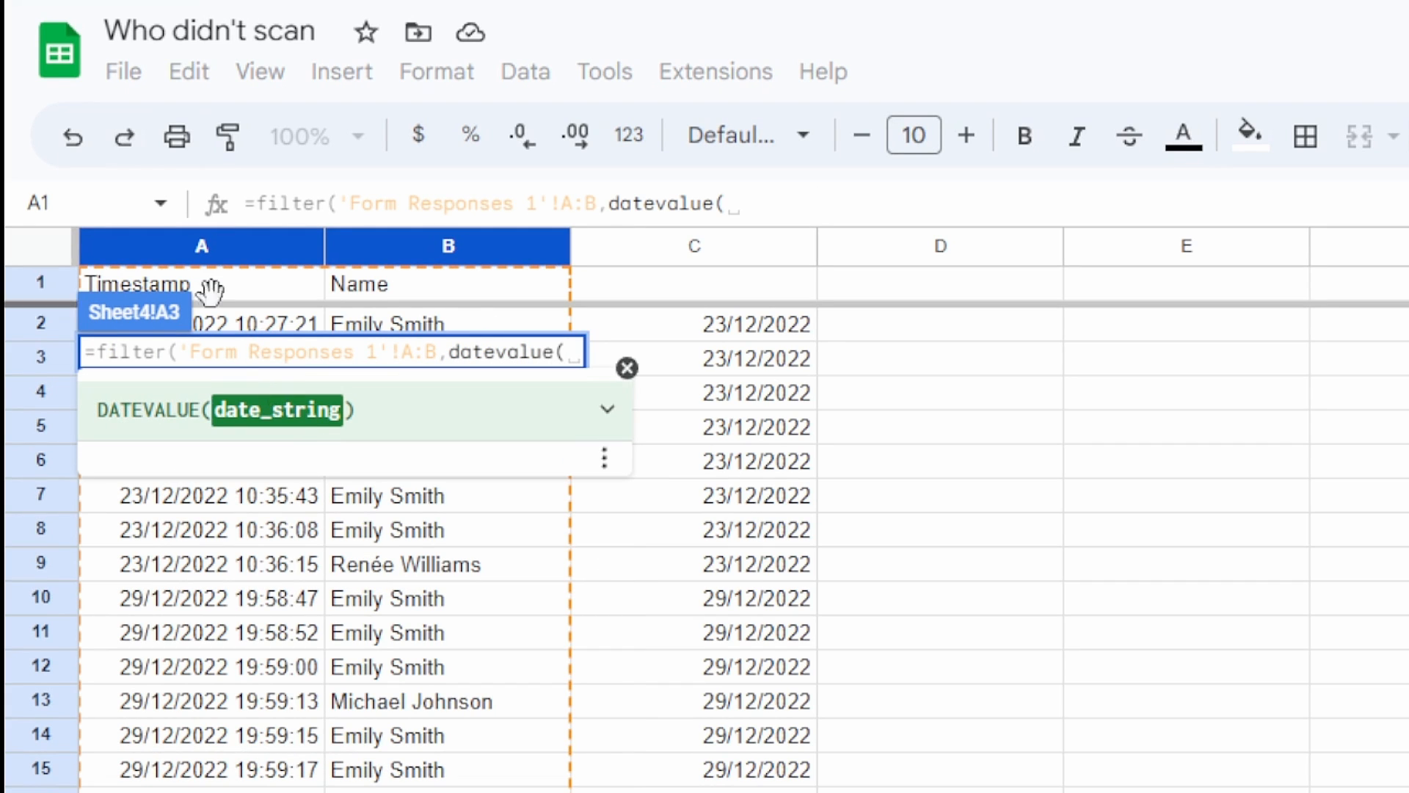
pyautogui.click(226, 253)
pyautogui.write(')=')
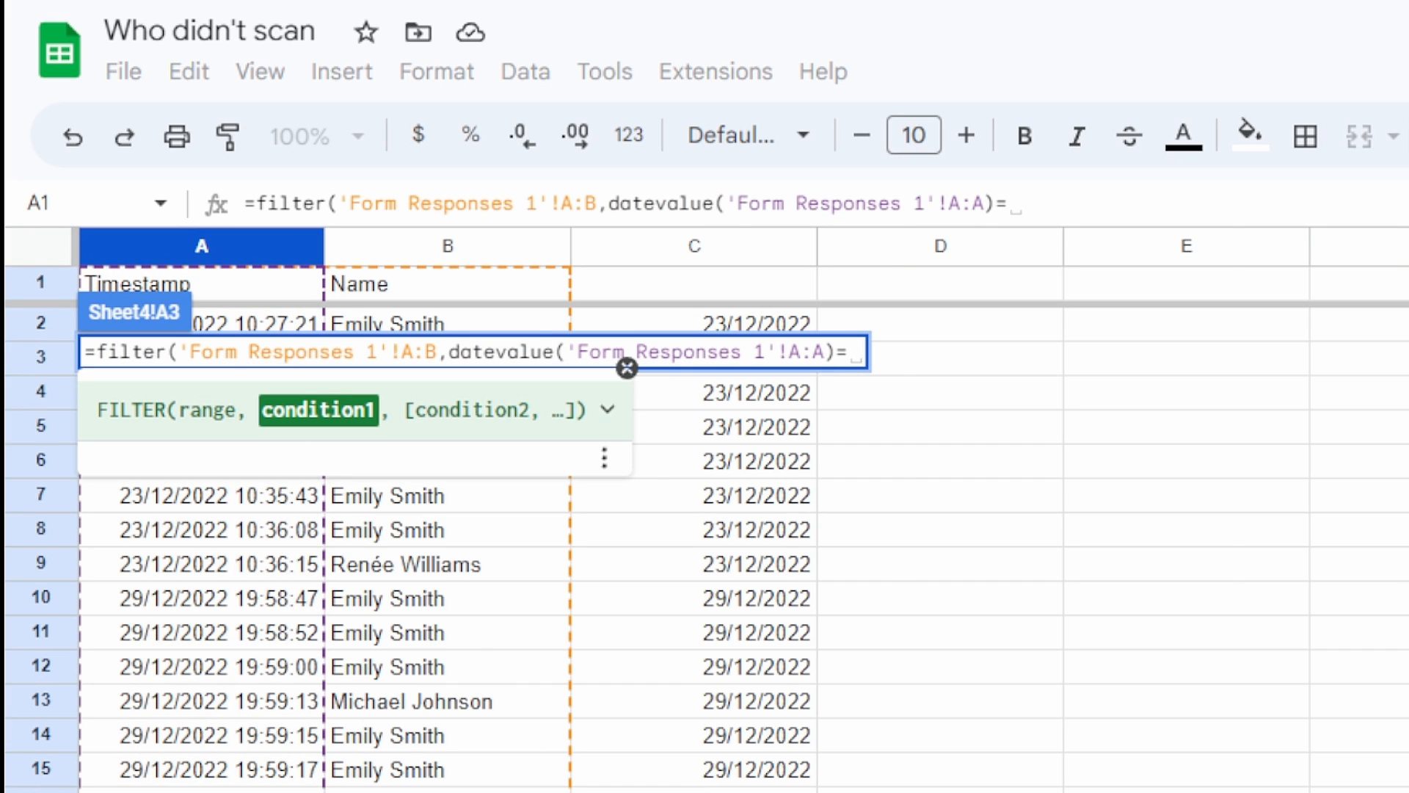
pyautogui.click(344, 283)
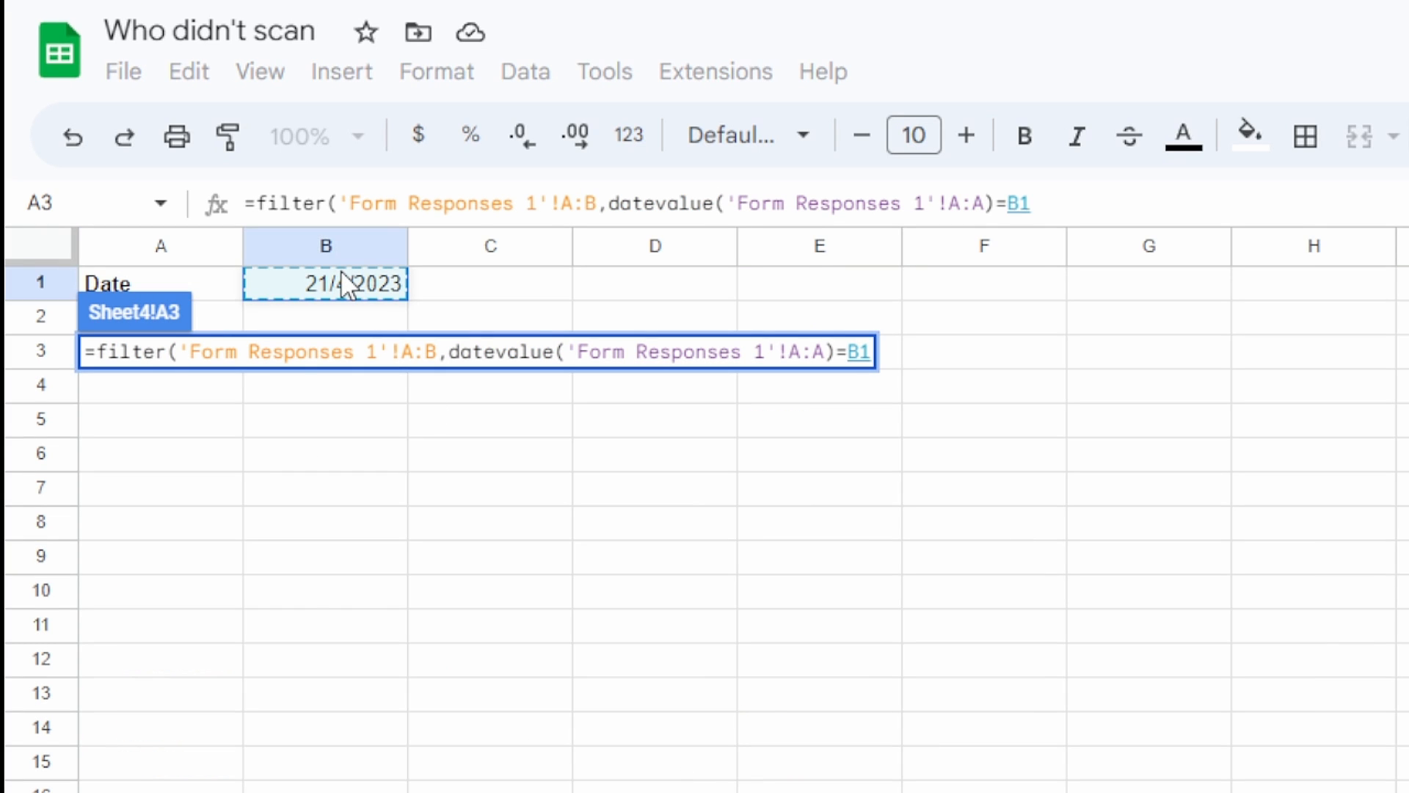
pyautogui.press('Return')
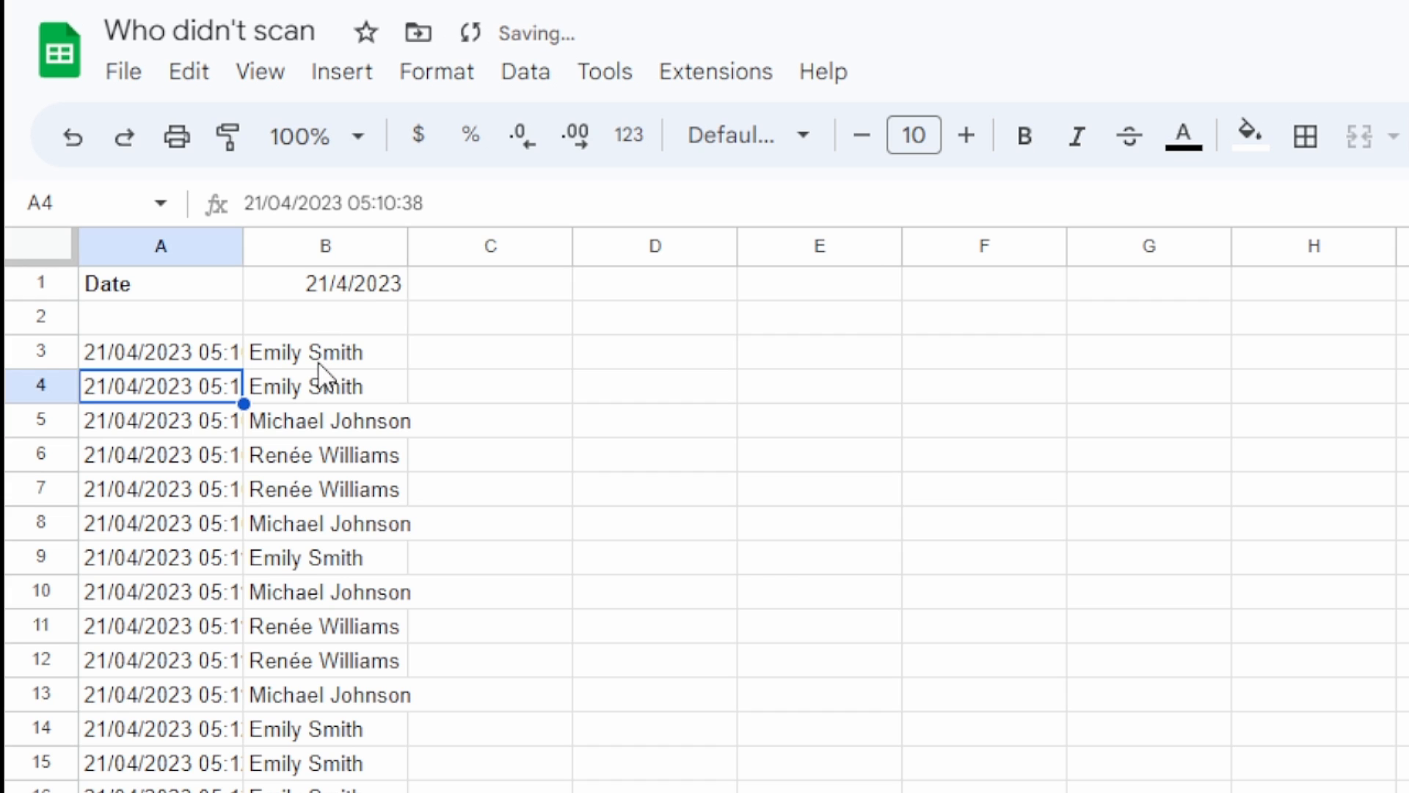
# Widen column A so the full scan timestamps fit
pyautogui.scroll(-3, 196, 661)
pyautogui.scroll(3, 195, 646)
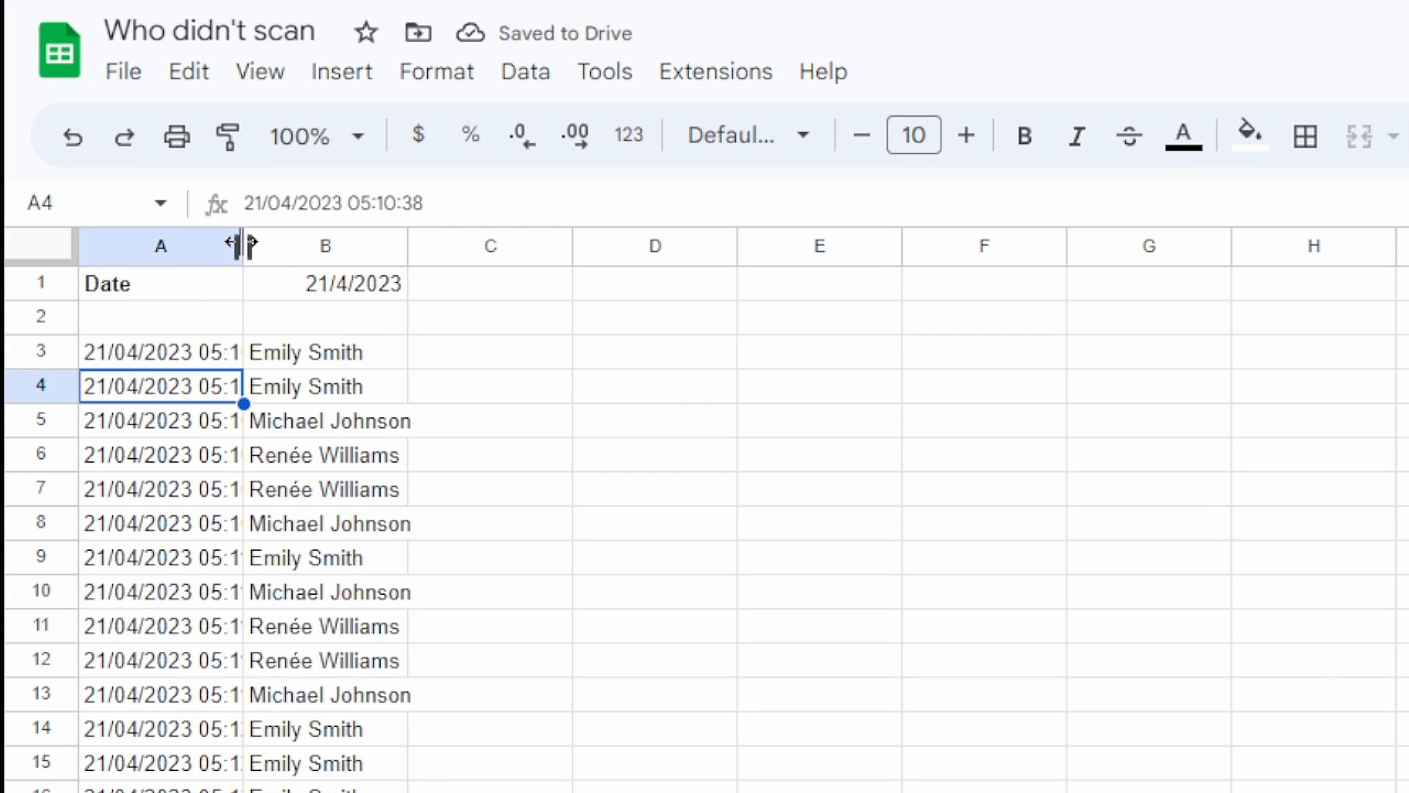
pyautogui.moveTo(243, 245); pyautogui.dragTo(329, 245)
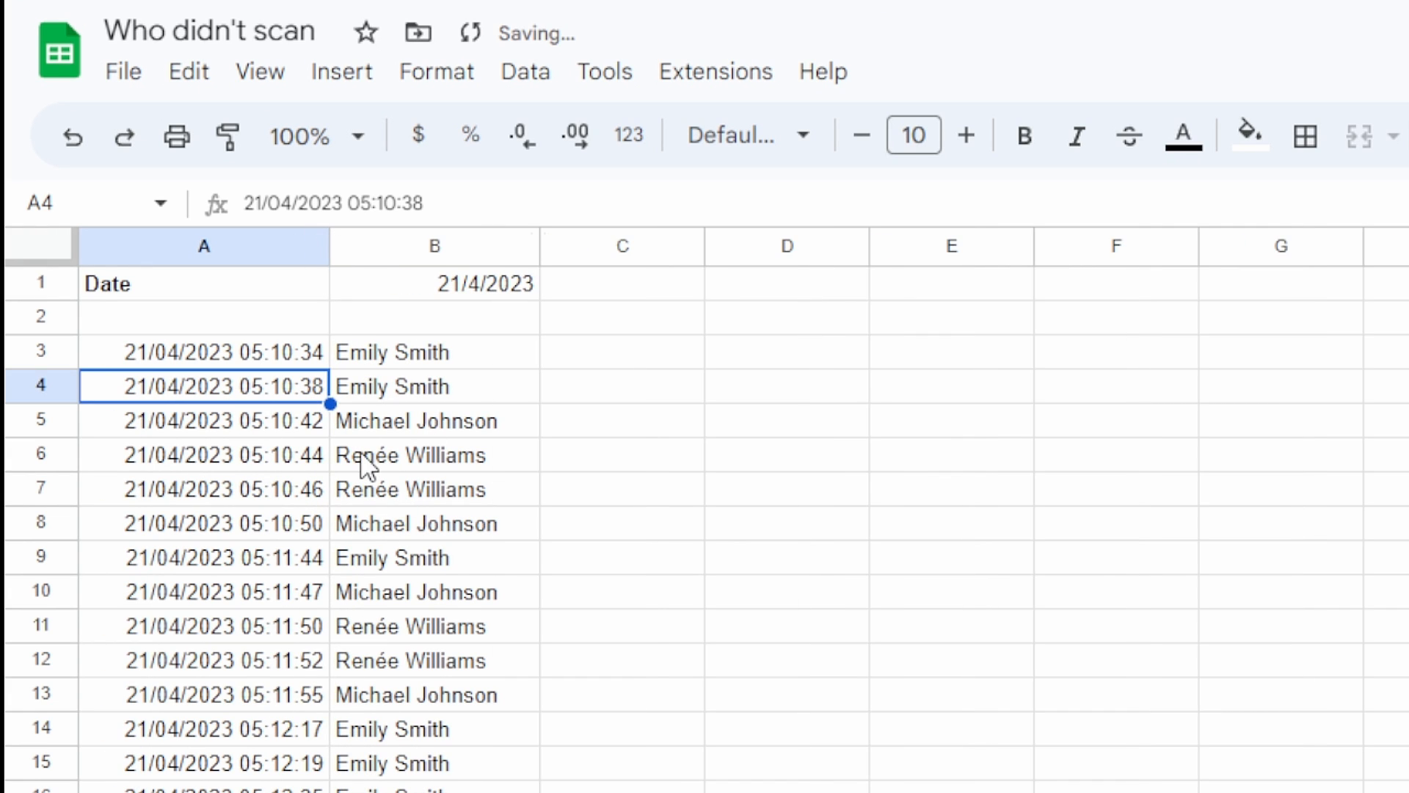
pyautogui.scroll(-5, 364, 463)
pyautogui.press('Up')
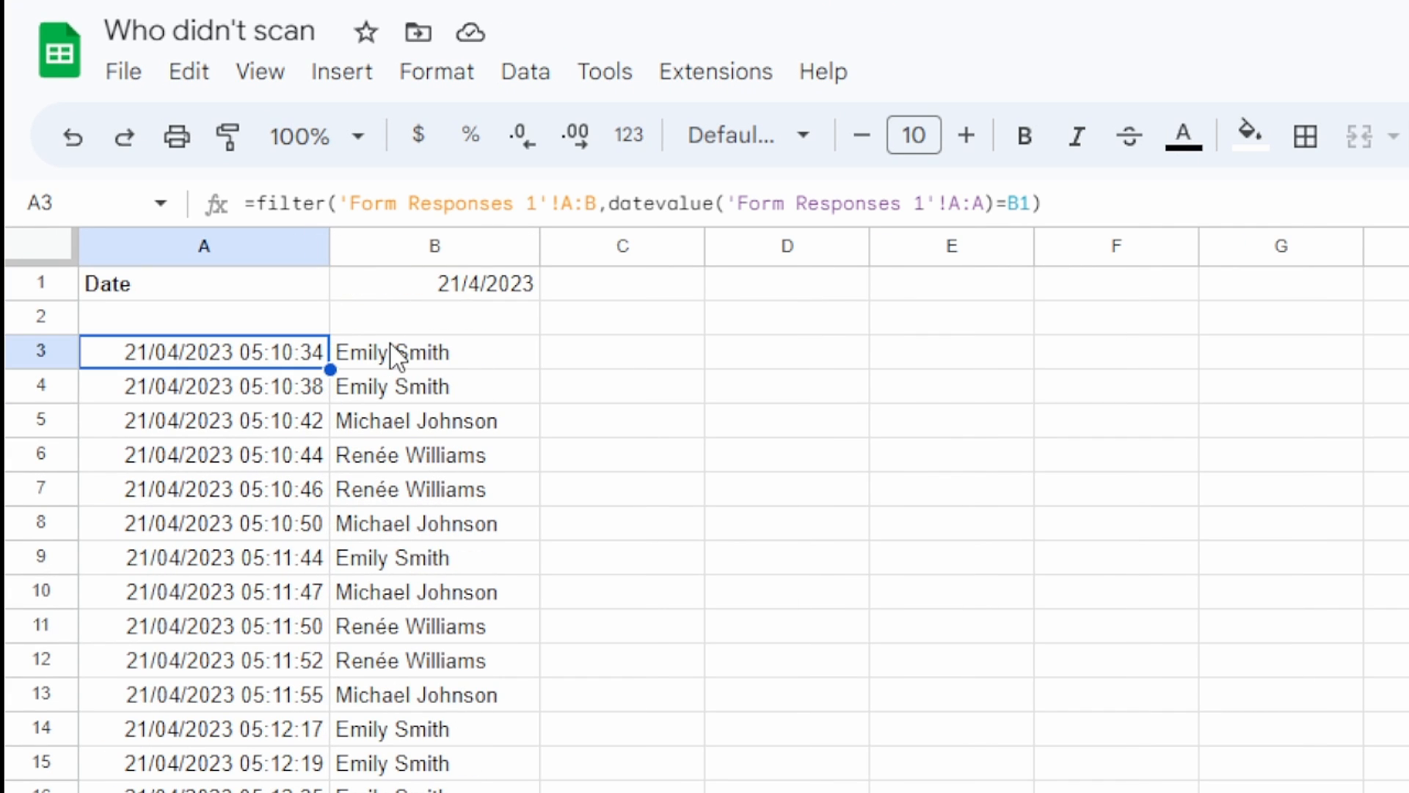
# Compare the names in the filtered scan list with the full name list on the QR Setup sheet
pyautogui.moveTo(393, 352); pyautogui.dragTo(399, 676)
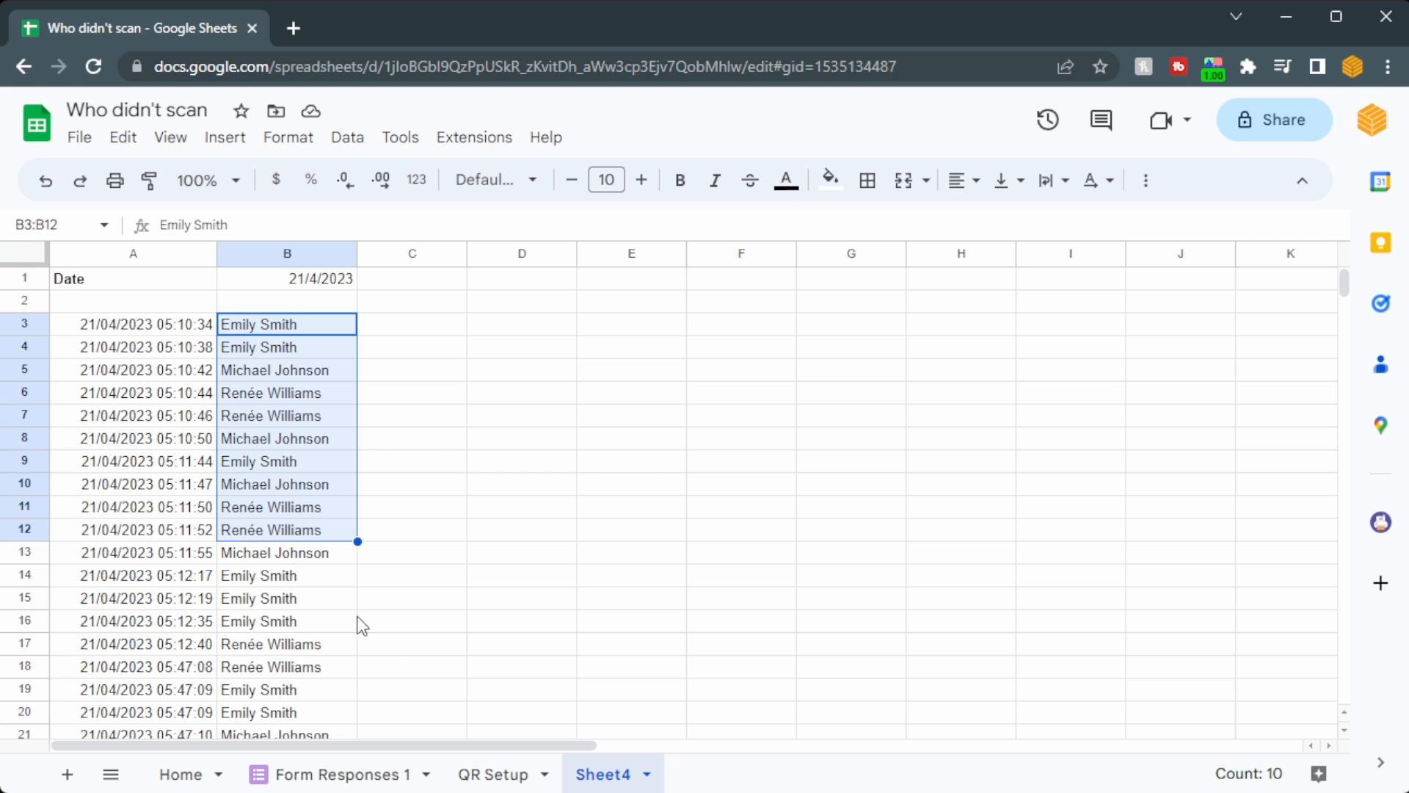
pyautogui.click(509, 772)
pyautogui.click(137, 345)
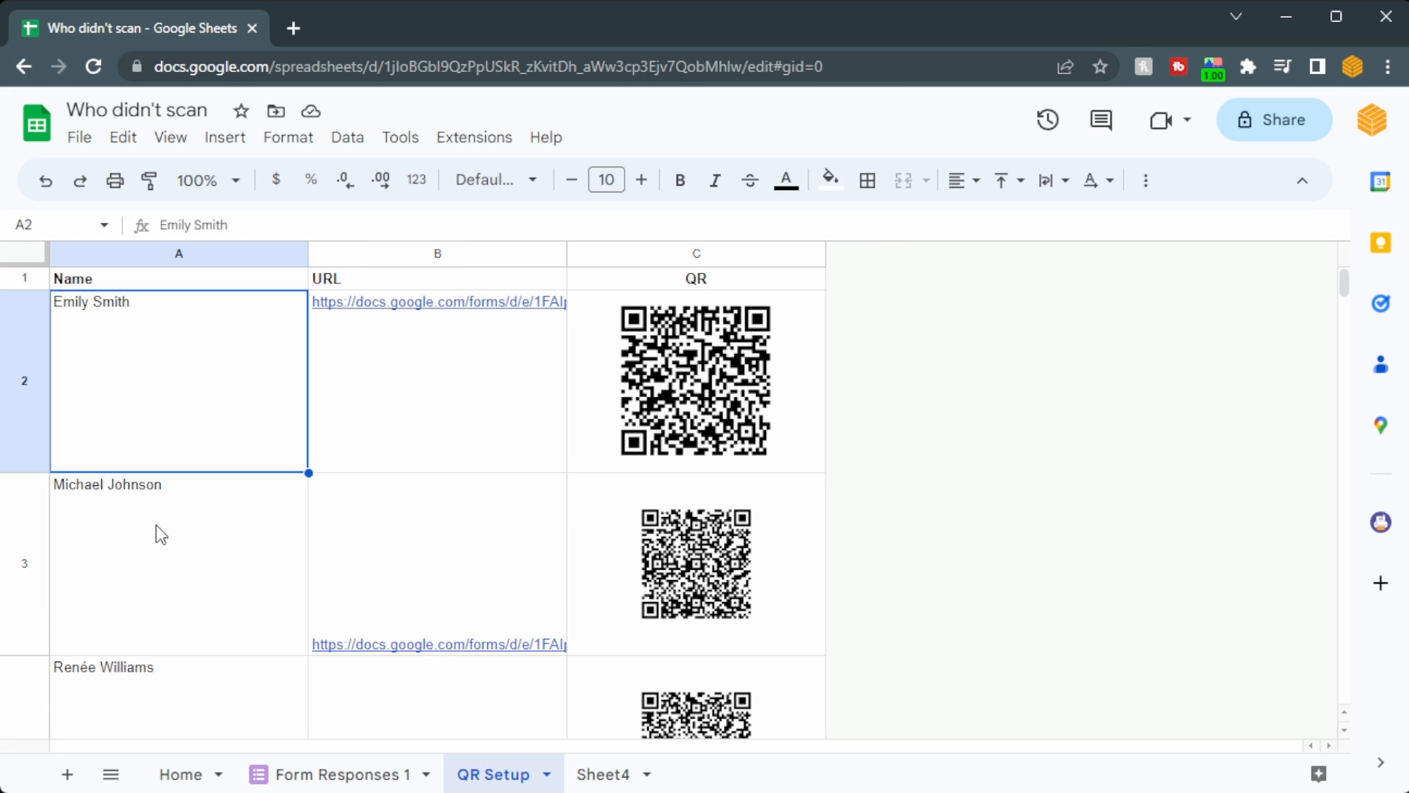
pyautogui.click(143, 711)
pyautogui.click(590, 773)
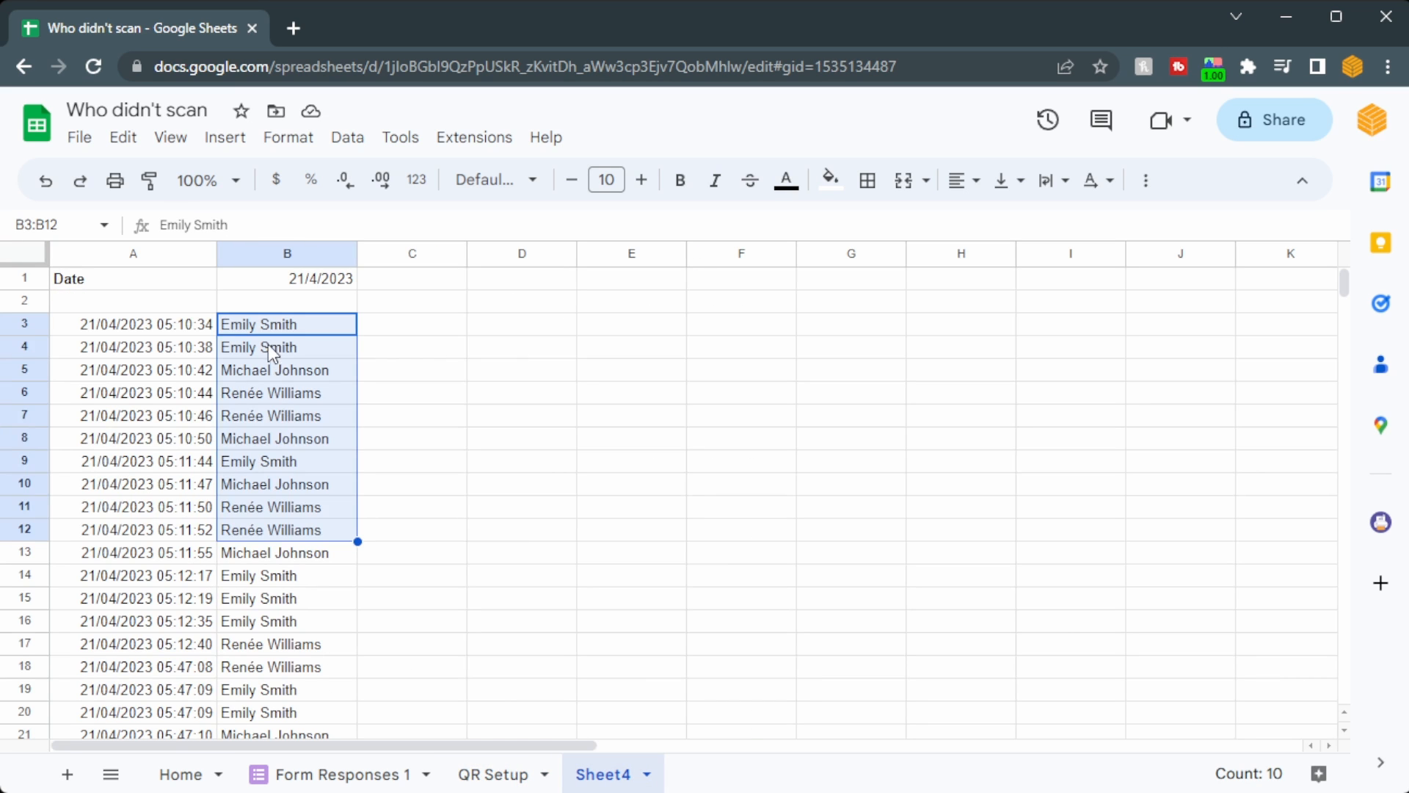
pyautogui.moveTo(267, 323); pyautogui.dragTo(267, 415)
pyautogui.click(267, 369)
pyautogui.scroll(-1, 276, 628)
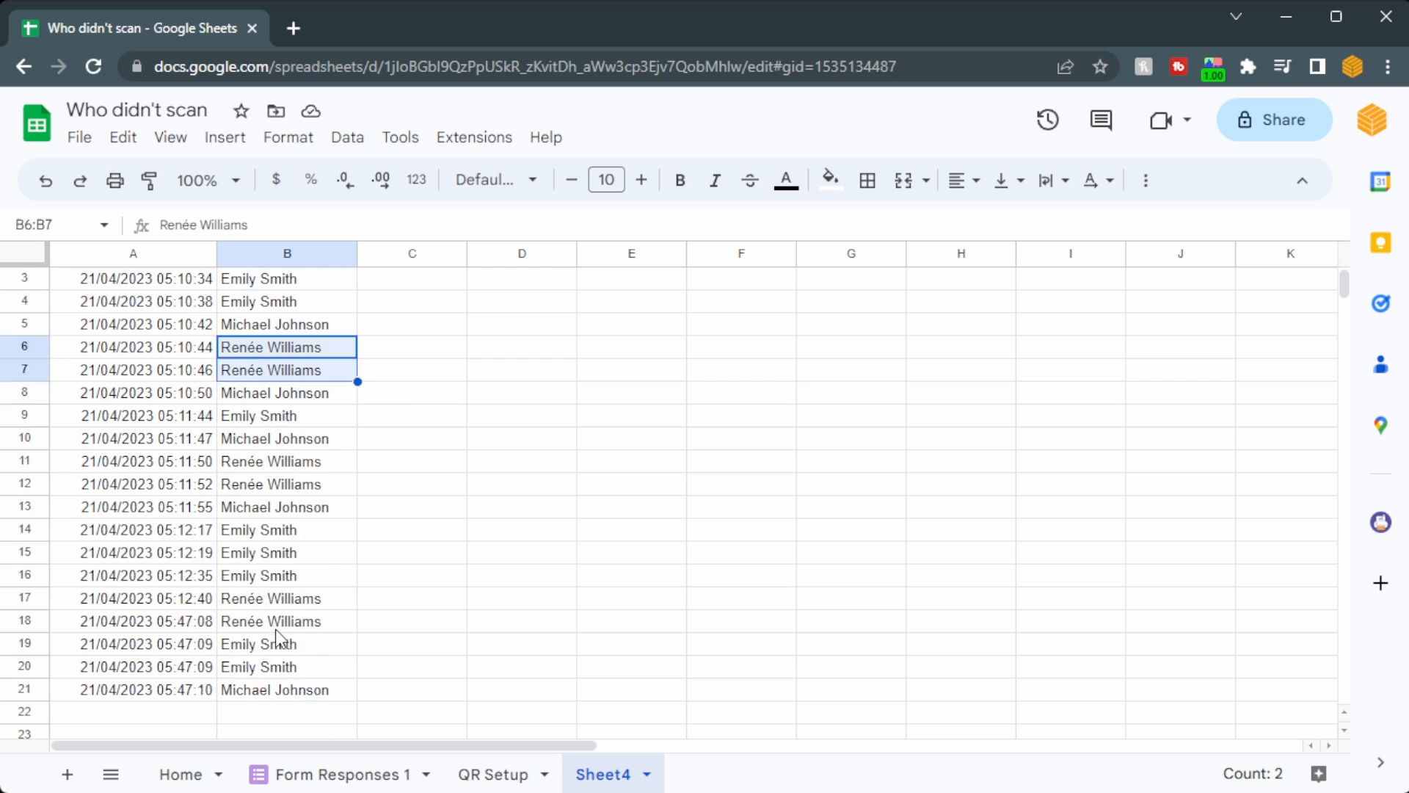
pyautogui.scroll(1, 275, 629)
pyautogui.click(484, 774)
pyautogui.scroll(-4, 455, 531)
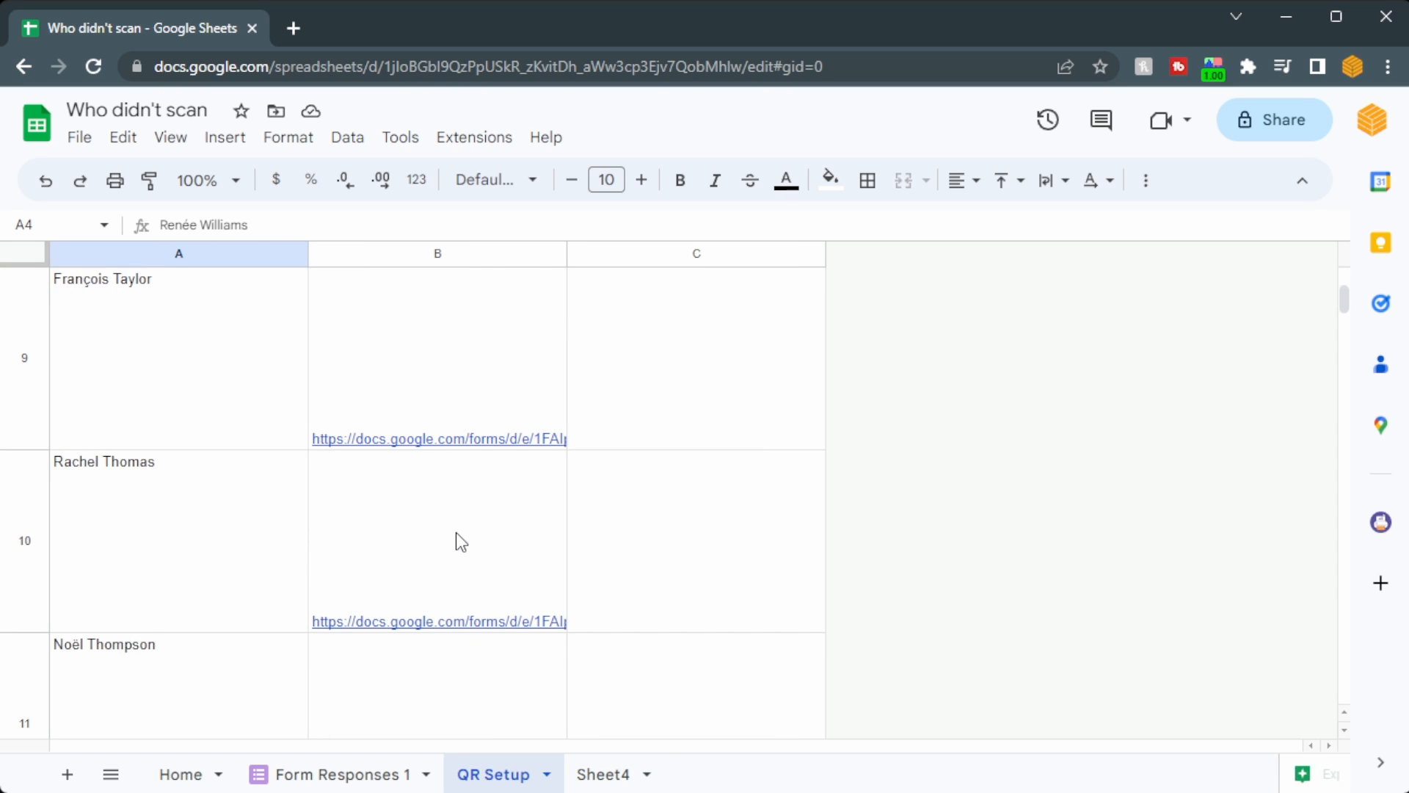
pyautogui.scroll(-1, 455, 534)
# Move the FILTER formula in Sheet4 from A3 down to A4 to free a header row
pyautogui.click(602, 774)
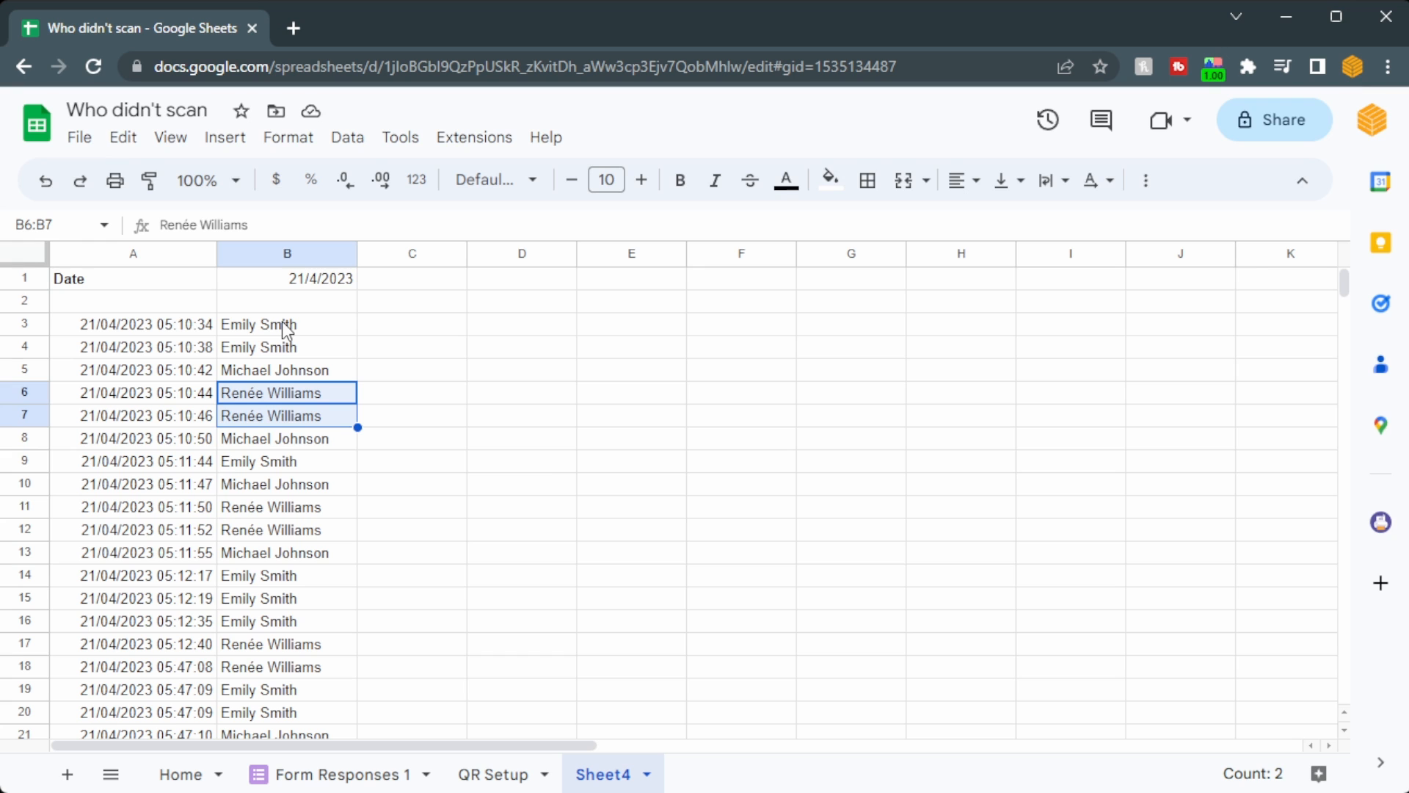
pyautogui.click(162, 345)
pyautogui.write("=filter('Form Responses 1'!A:B,datevalue('Form Responses 1'!A:A)=B1)")
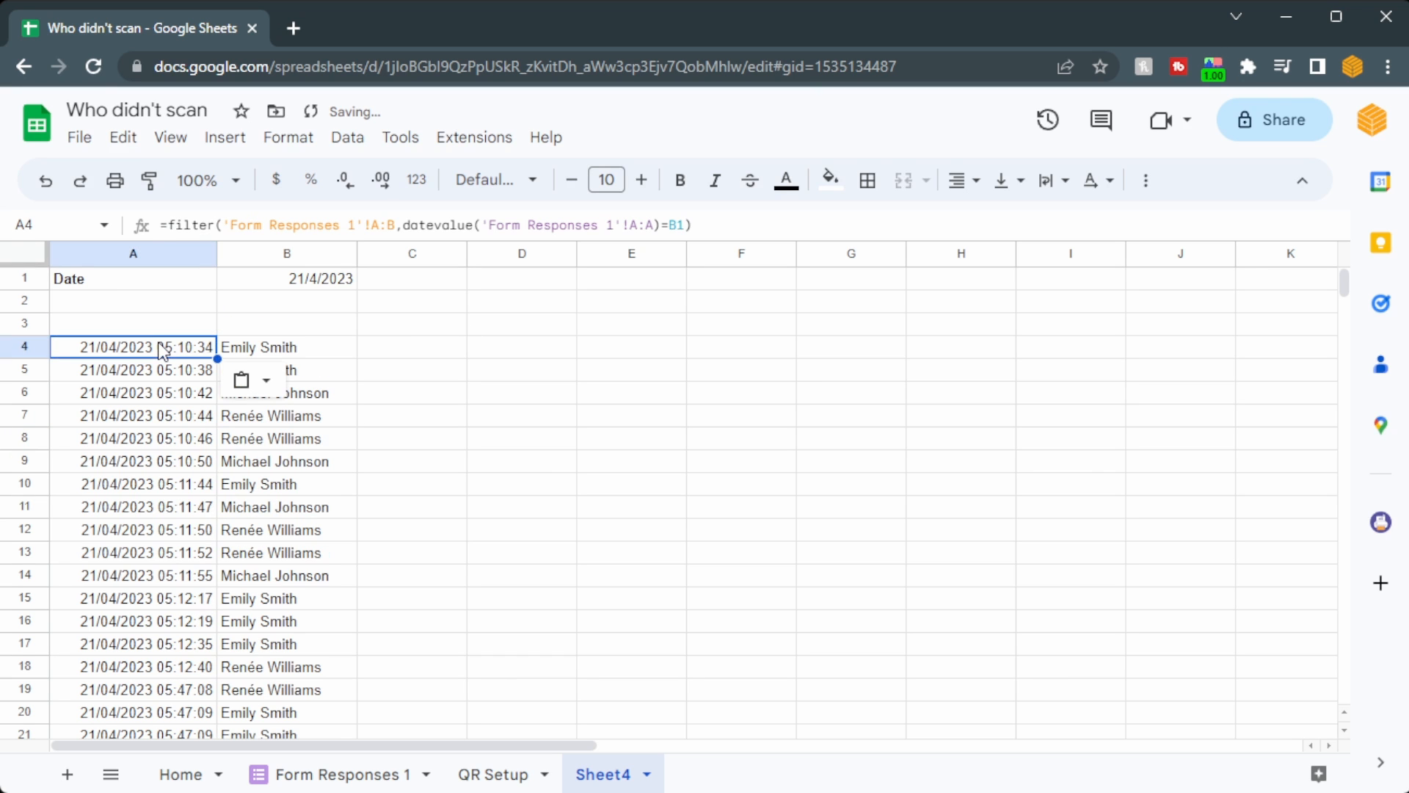
# Add the headers "Scan time" in A3 and "Person" in B3 above the filtered scans
pyautogui.click(152, 328)
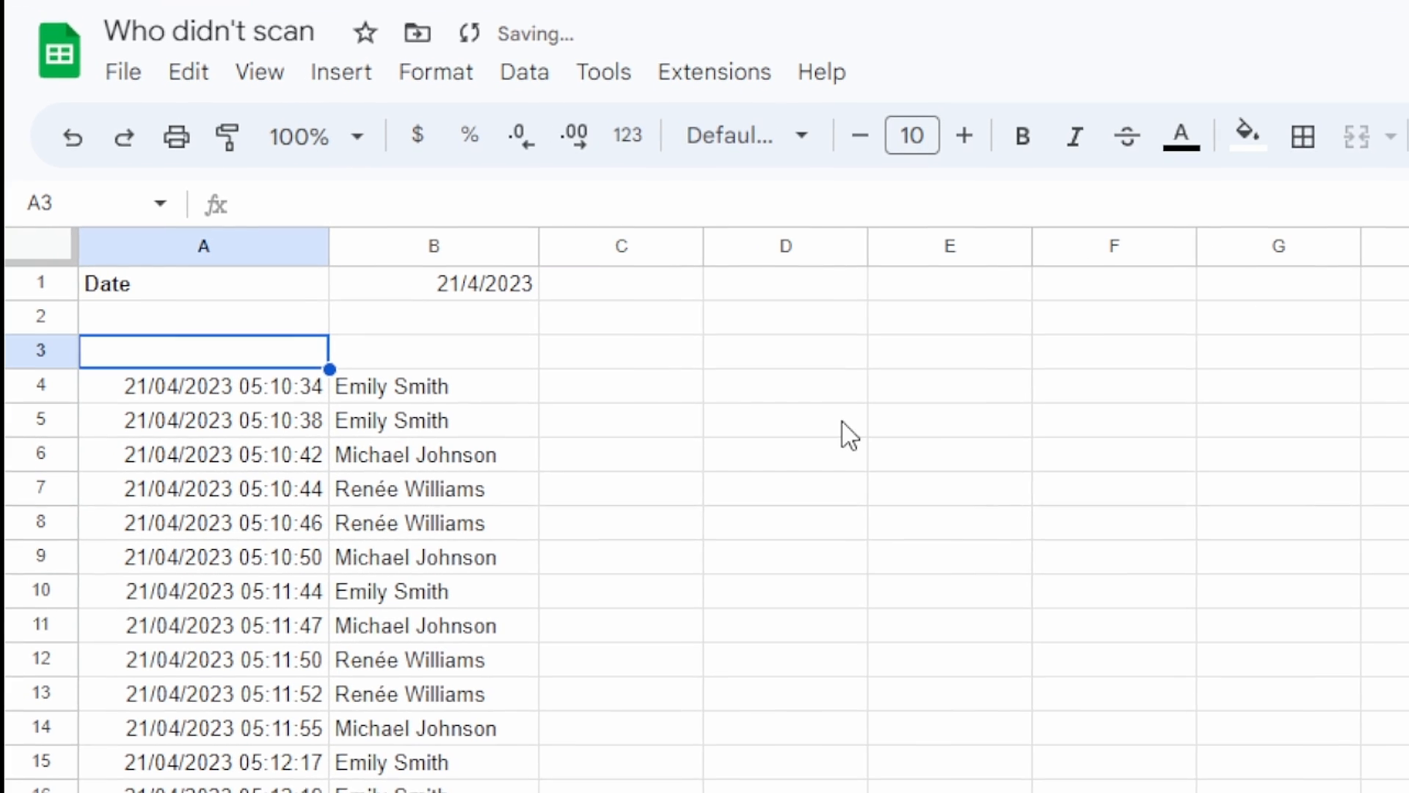
pyautogui.write('Scan time')
pyautogui.press('Tab')
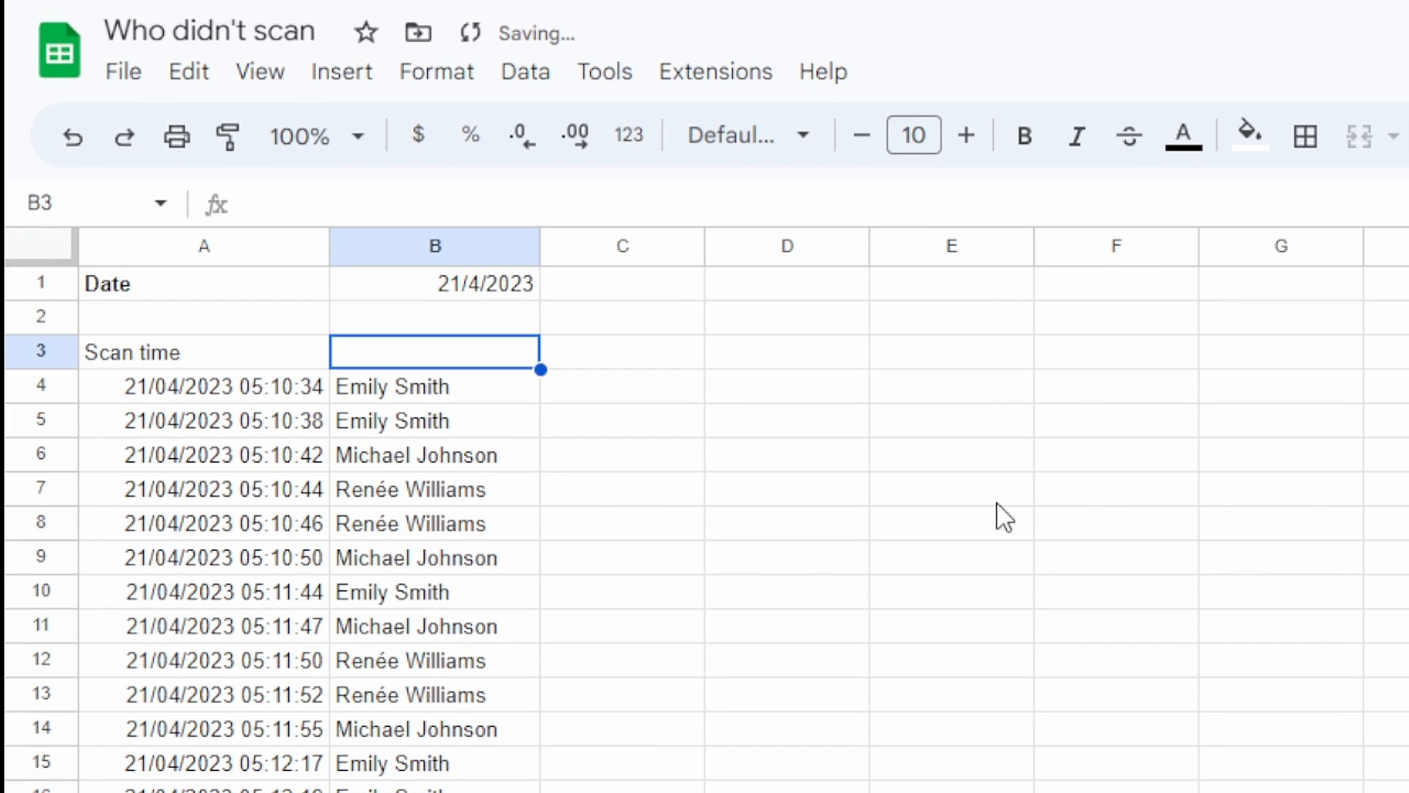
pyautogui.write('Person')
pyautogui.press('Tab')
# Enter the heading "List of students who did not scan" in D3
pyautogui.press('Tab')
pyautogui.write('List of ')
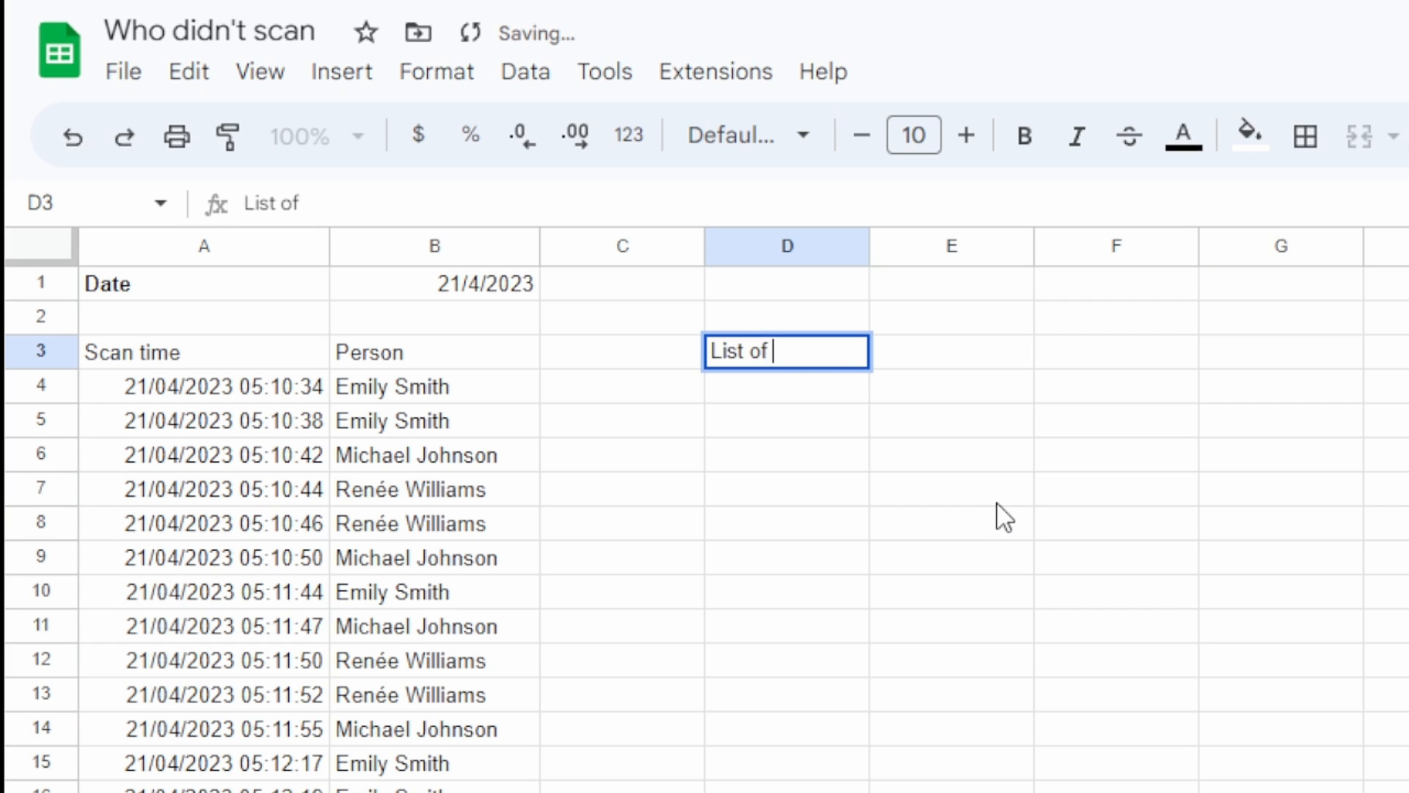
pyautogui.write('students who did')
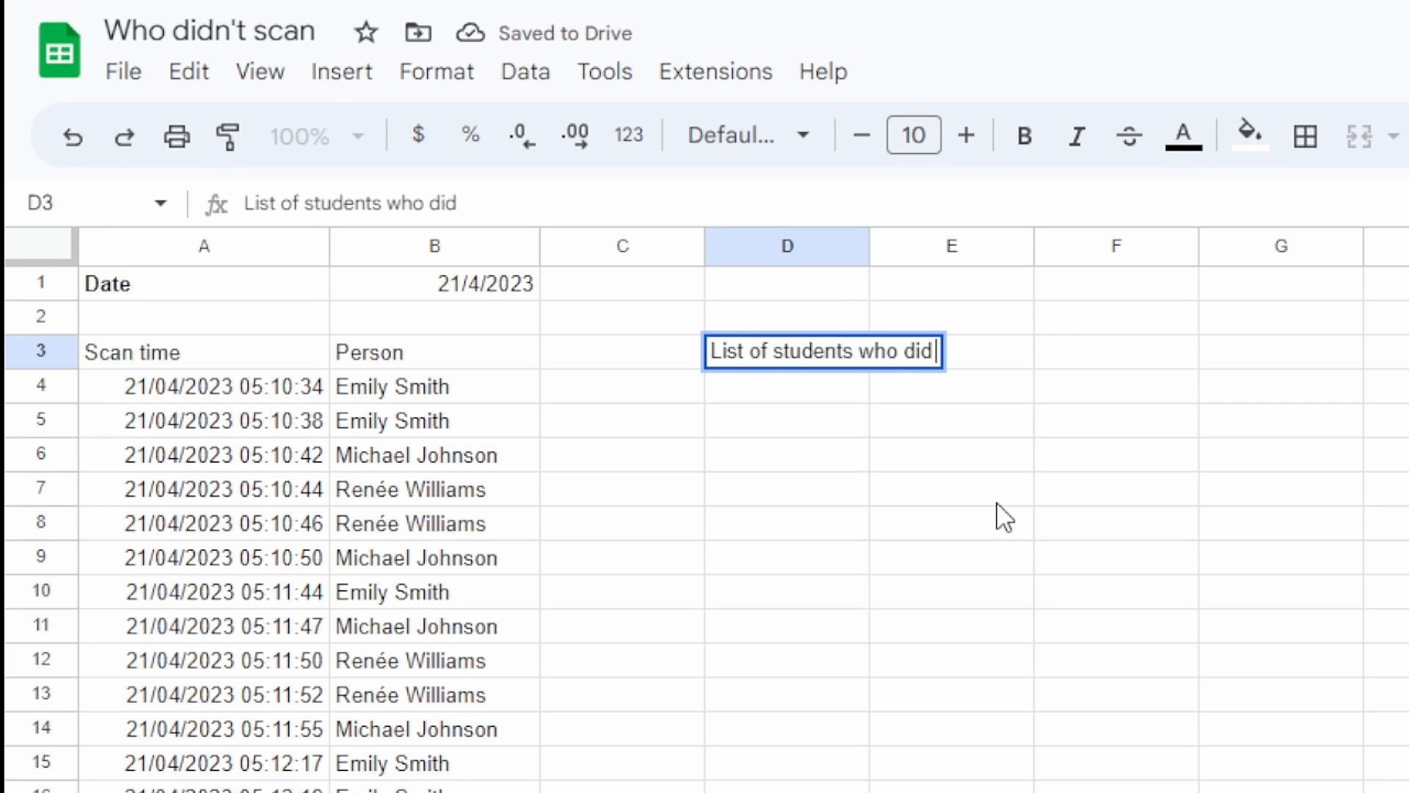
pyautogui.write(' not scan')
pyautogui.press('Return')
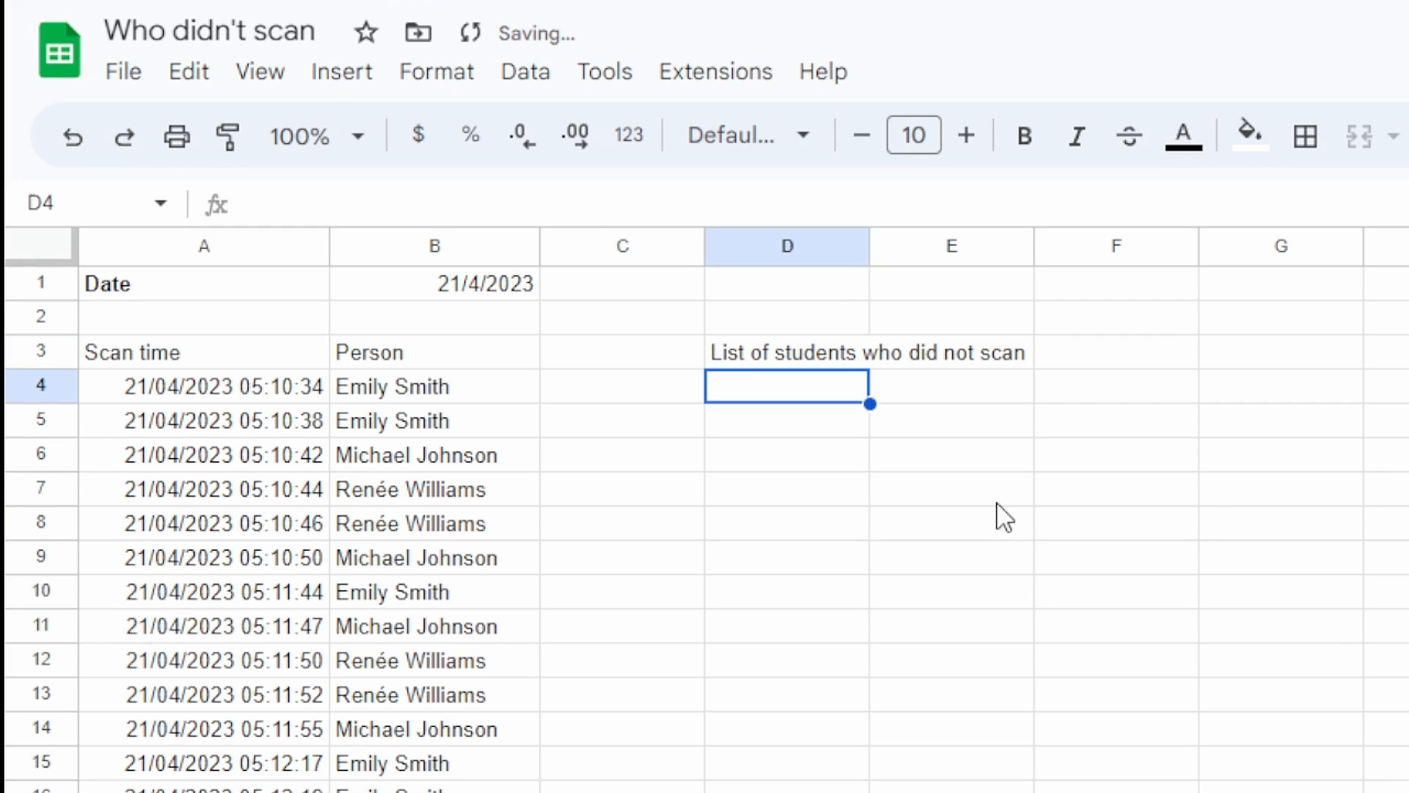
# Start a FILTER formula in D4 that uses the QR Setup names from A2 down ('QR Setup'!A2:A) as its range
pyautogui.write('=filter(')
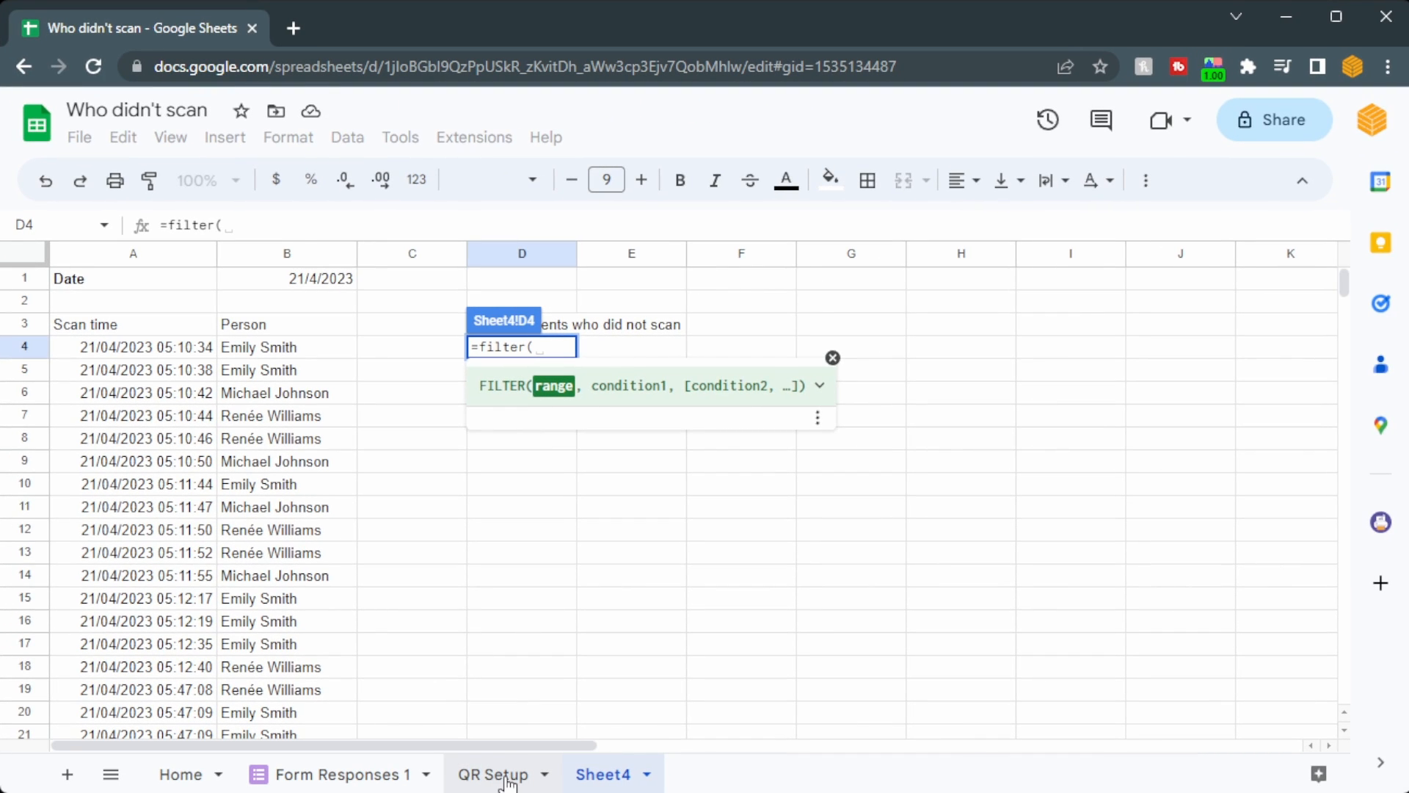
pyautogui.click(493, 774)
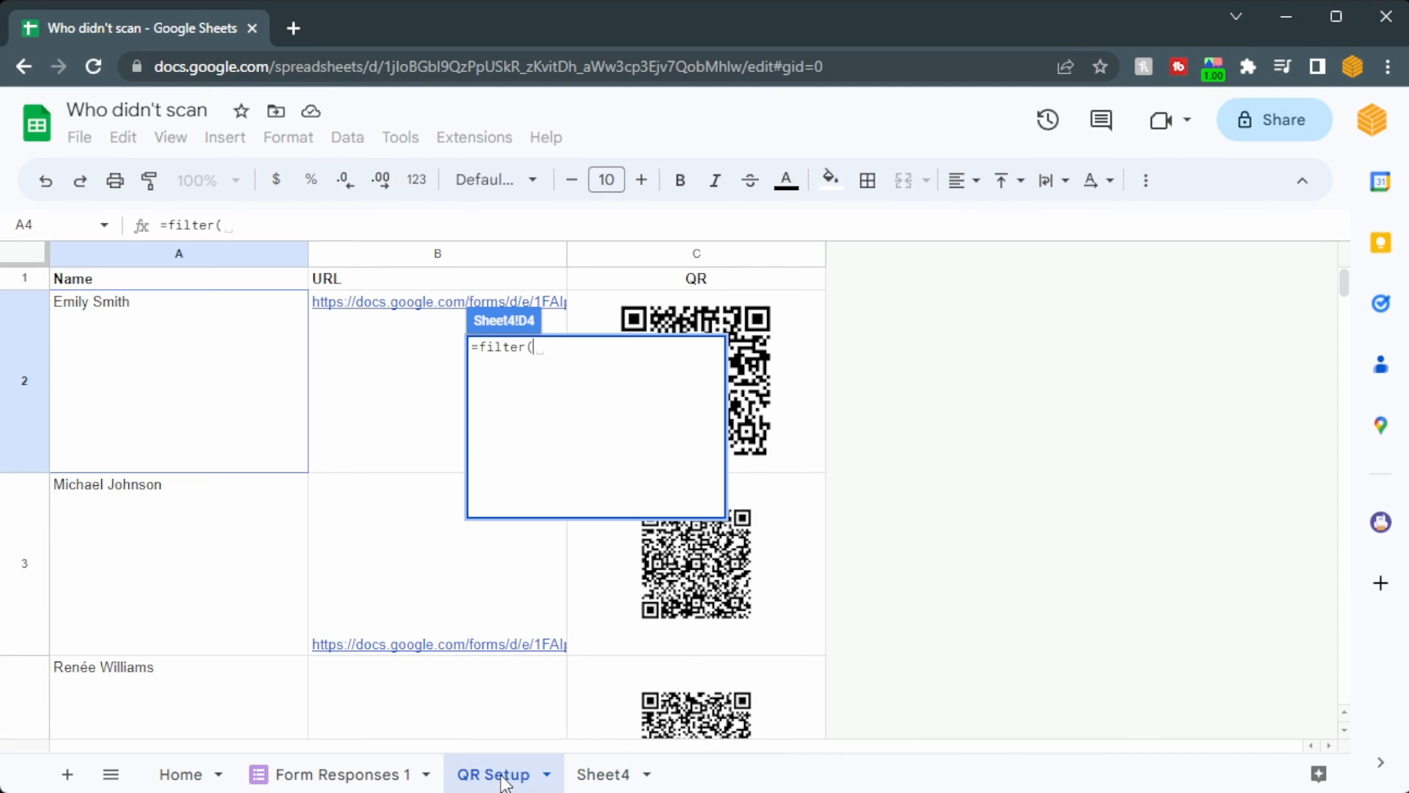
pyautogui.moveTo(224, 449); pyautogui.dragTo(183, 552)
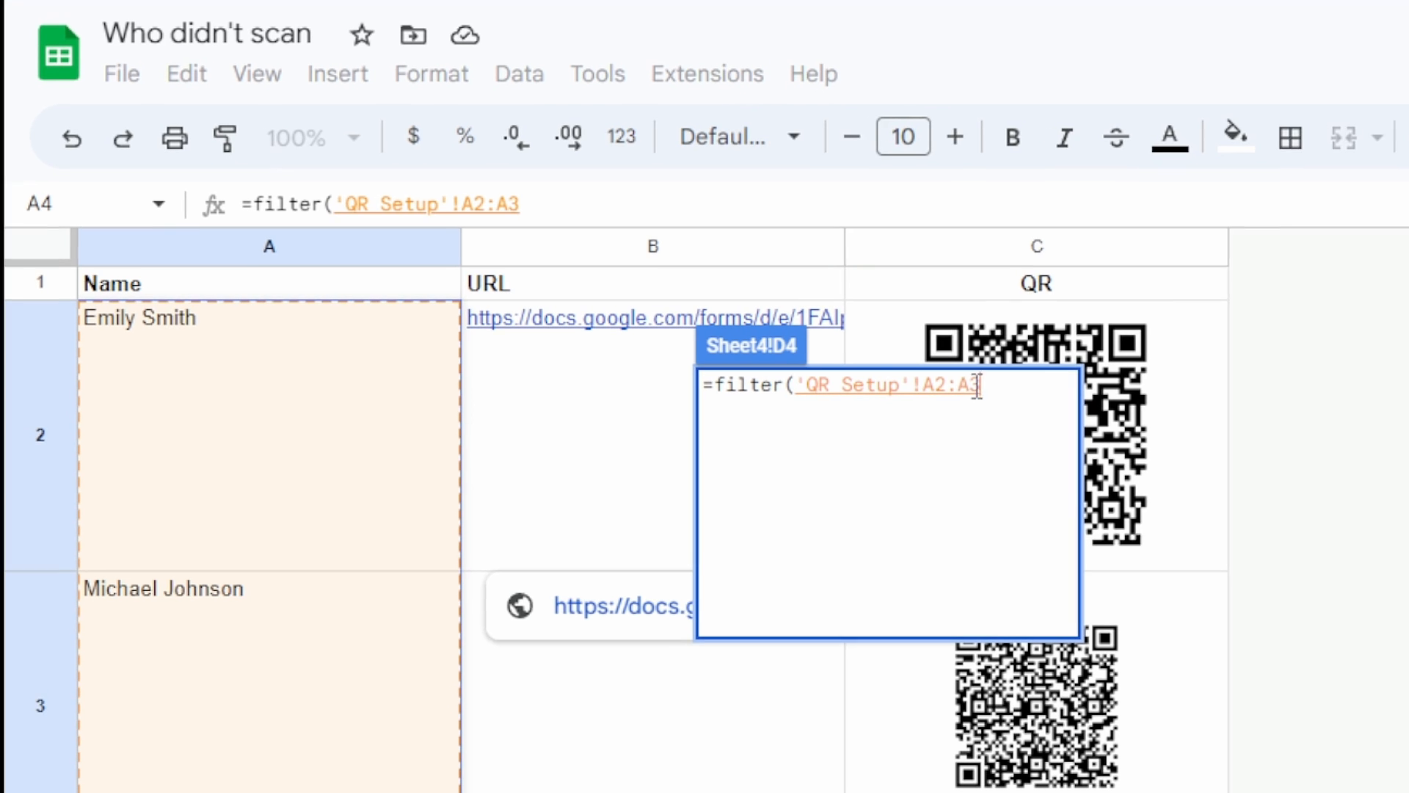
pyautogui.press('BackSpace')
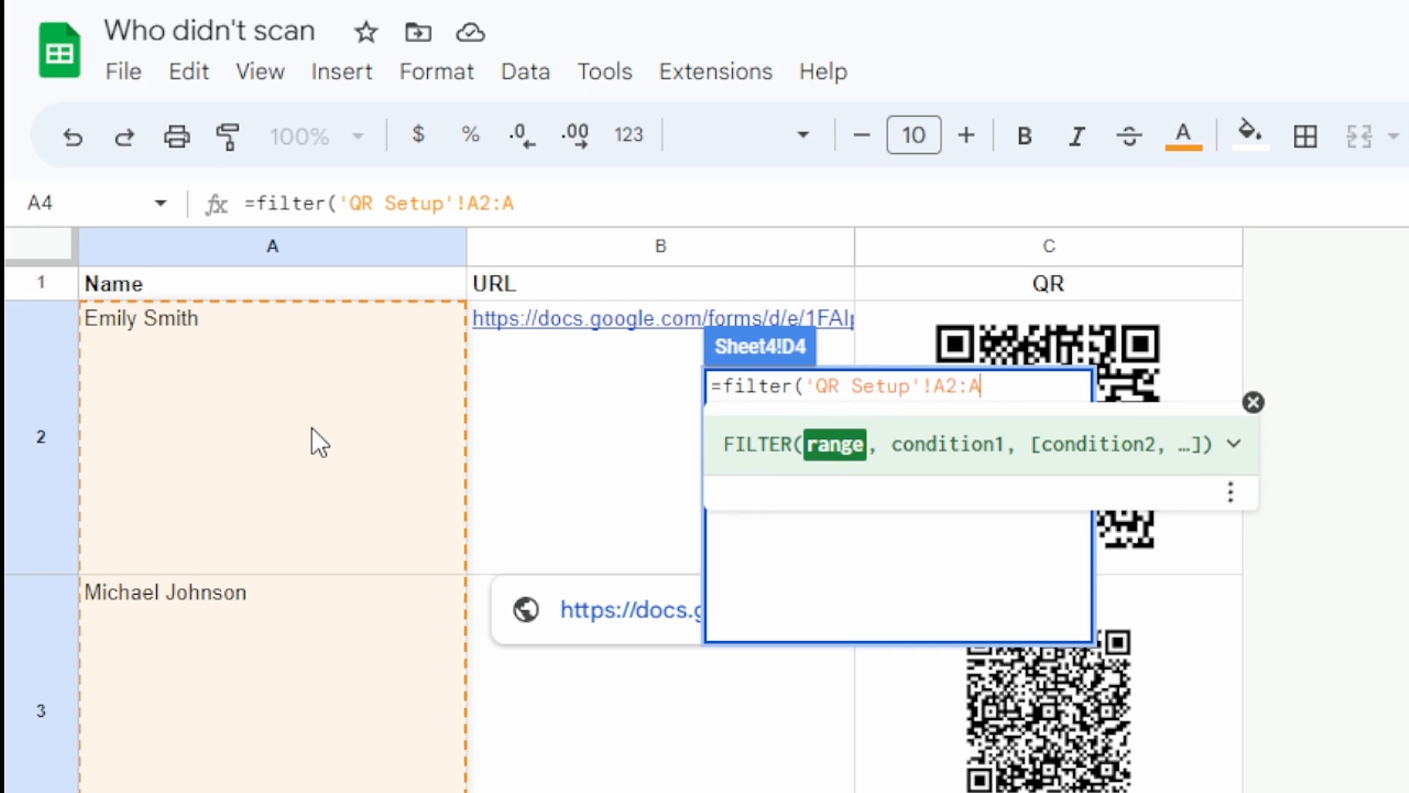
pyautogui.write(', ')
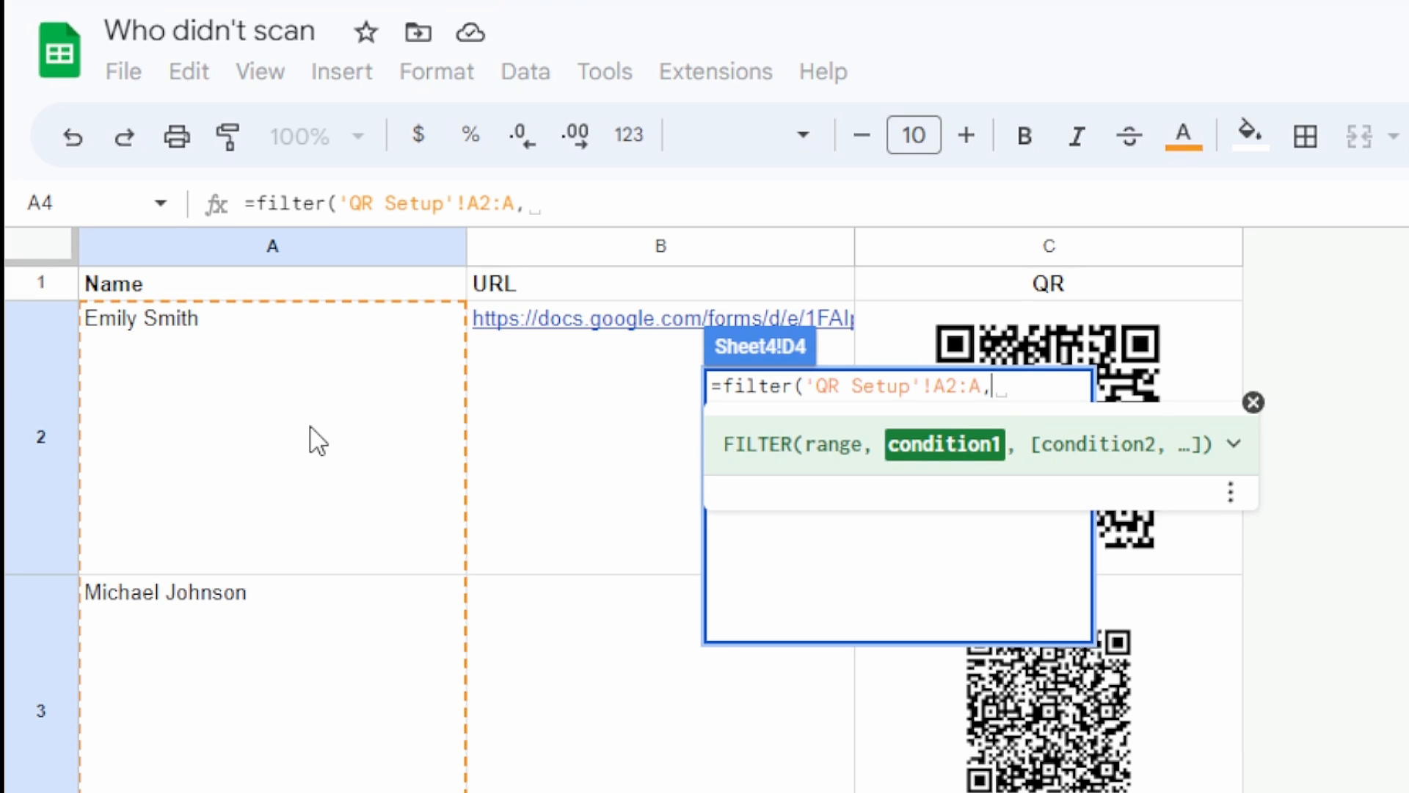
# Add an ISNA condition containing MATCH to the formula, with 'QR Setup'!A2:A as the search key
pyautogui.write('isna')
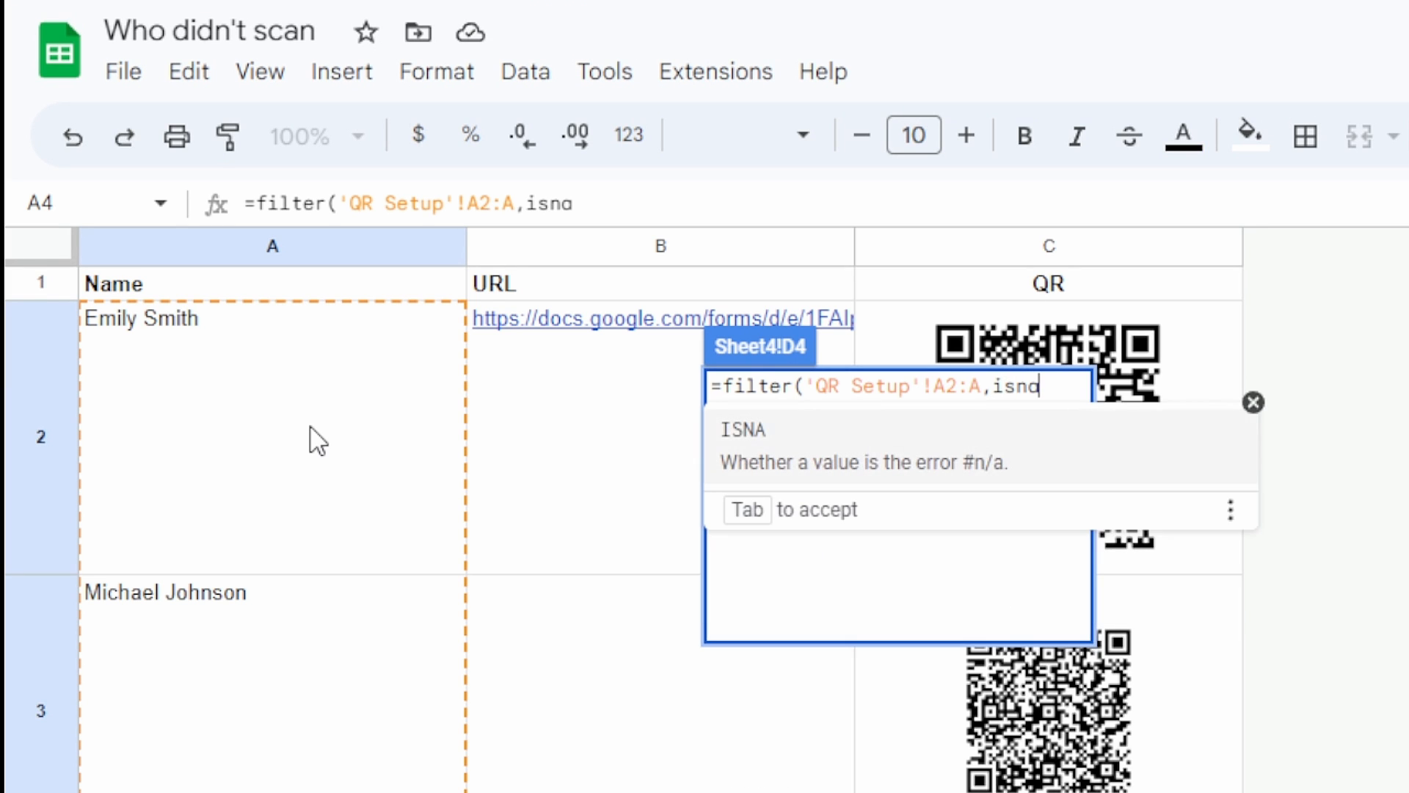
pyautogui.write('(match(')
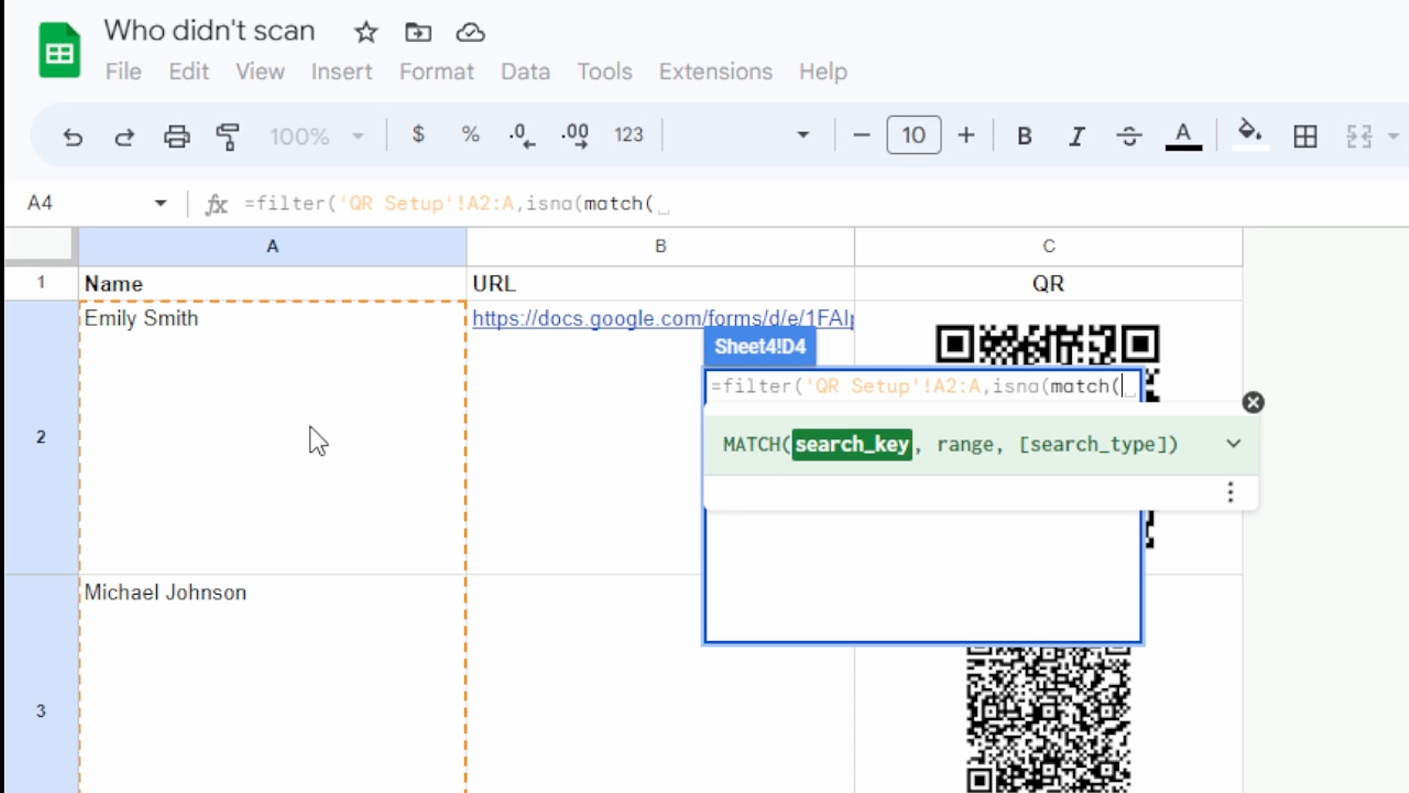
pyautogui.moveTo(303, 383); pyautogui.dragTo(292, 586)
pyautogui.press('BackSpace')
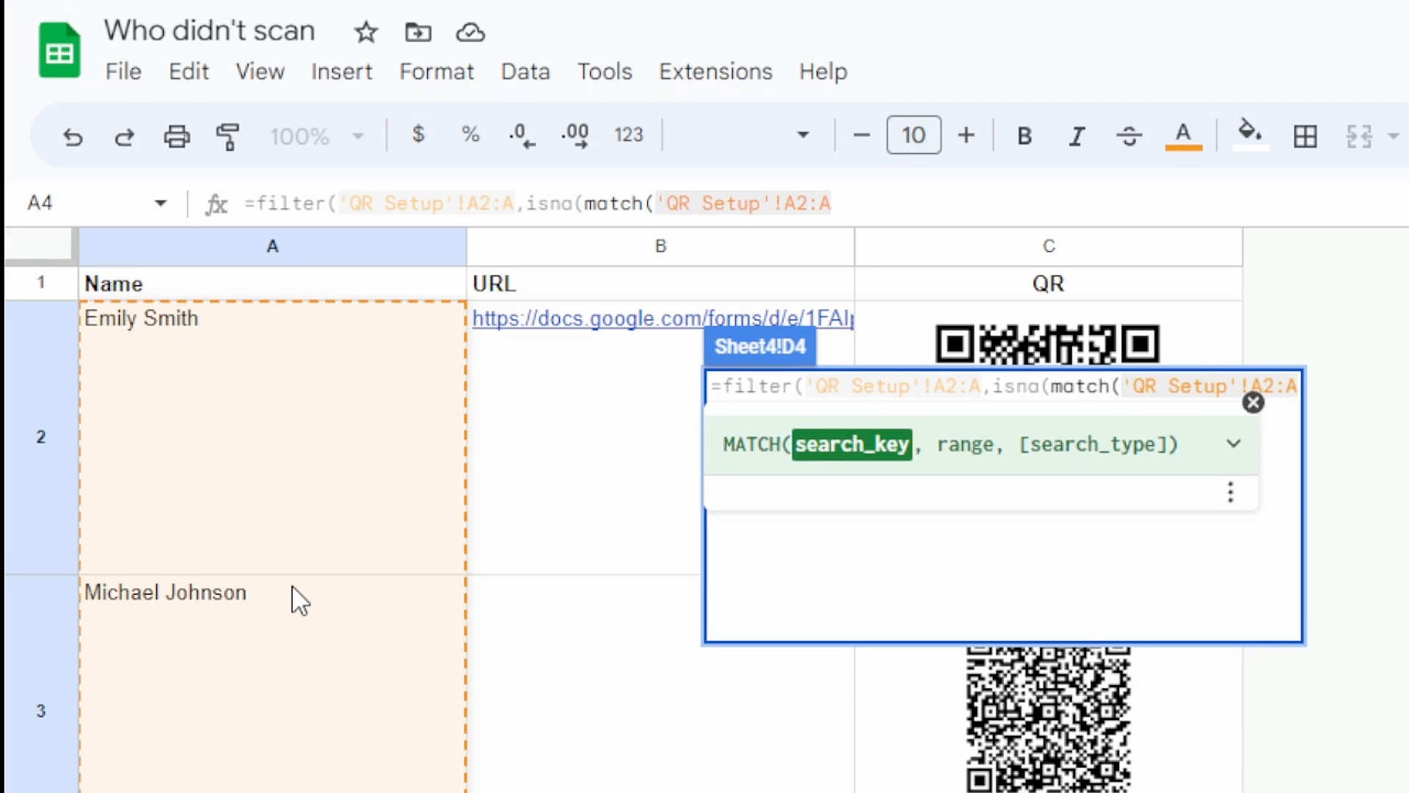
pyautogui.write(',')
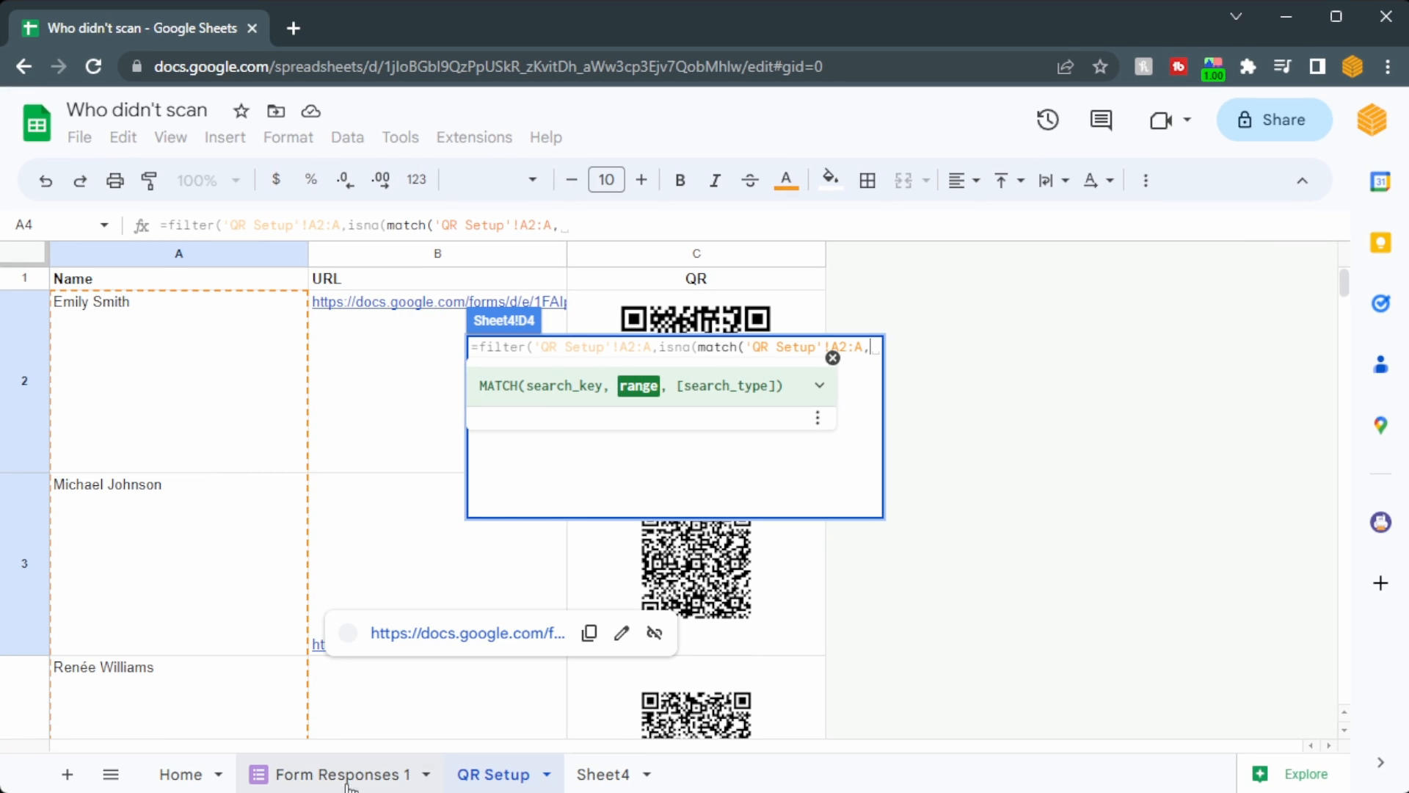
# Complete the MATCH with Sheet4 range B4:B and search type 0, and bold the headers in row 3
pyautogui.click(602, 773)
pyautogui.moveTo(242, 346); pyautogui.dragTo(284, 457)
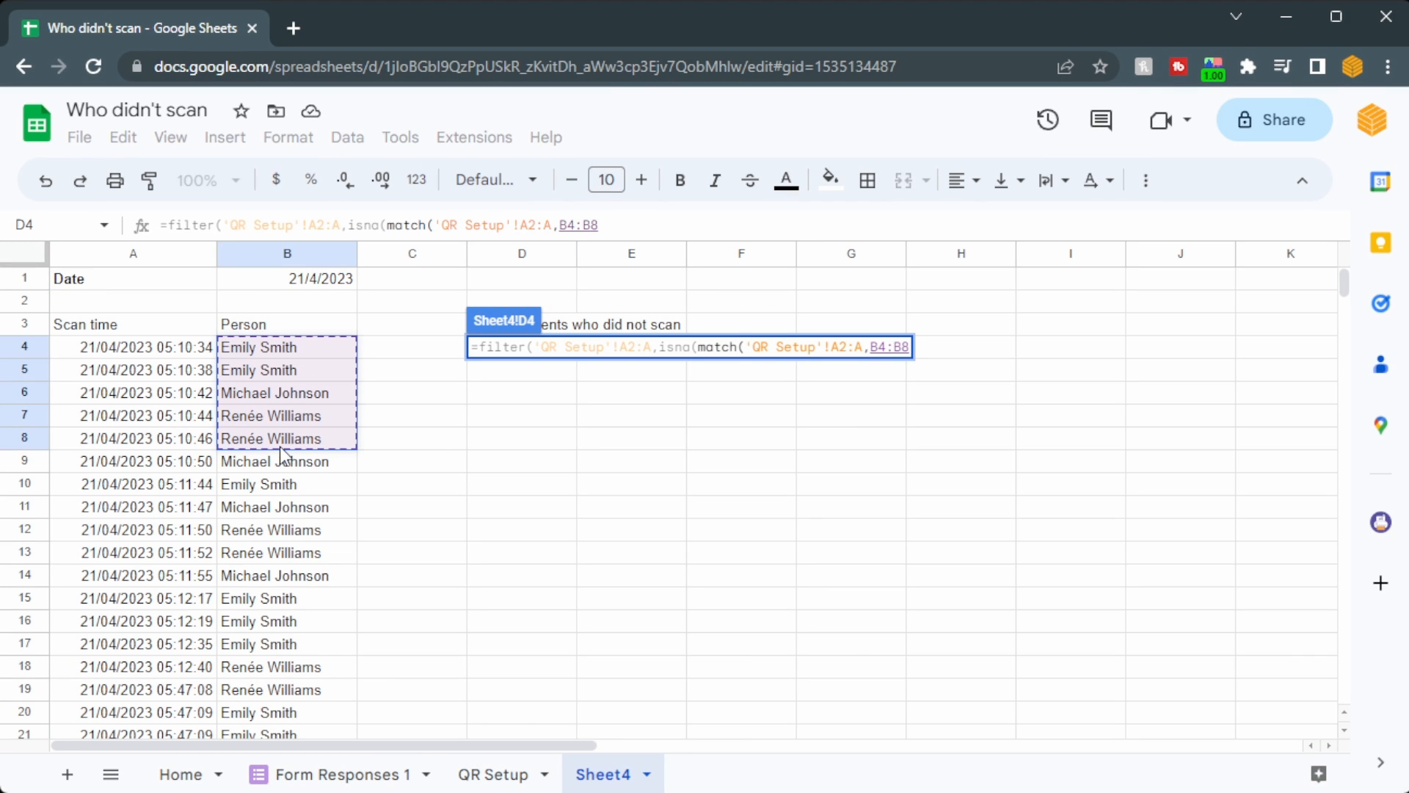
pyautogui.press('BackSpace')
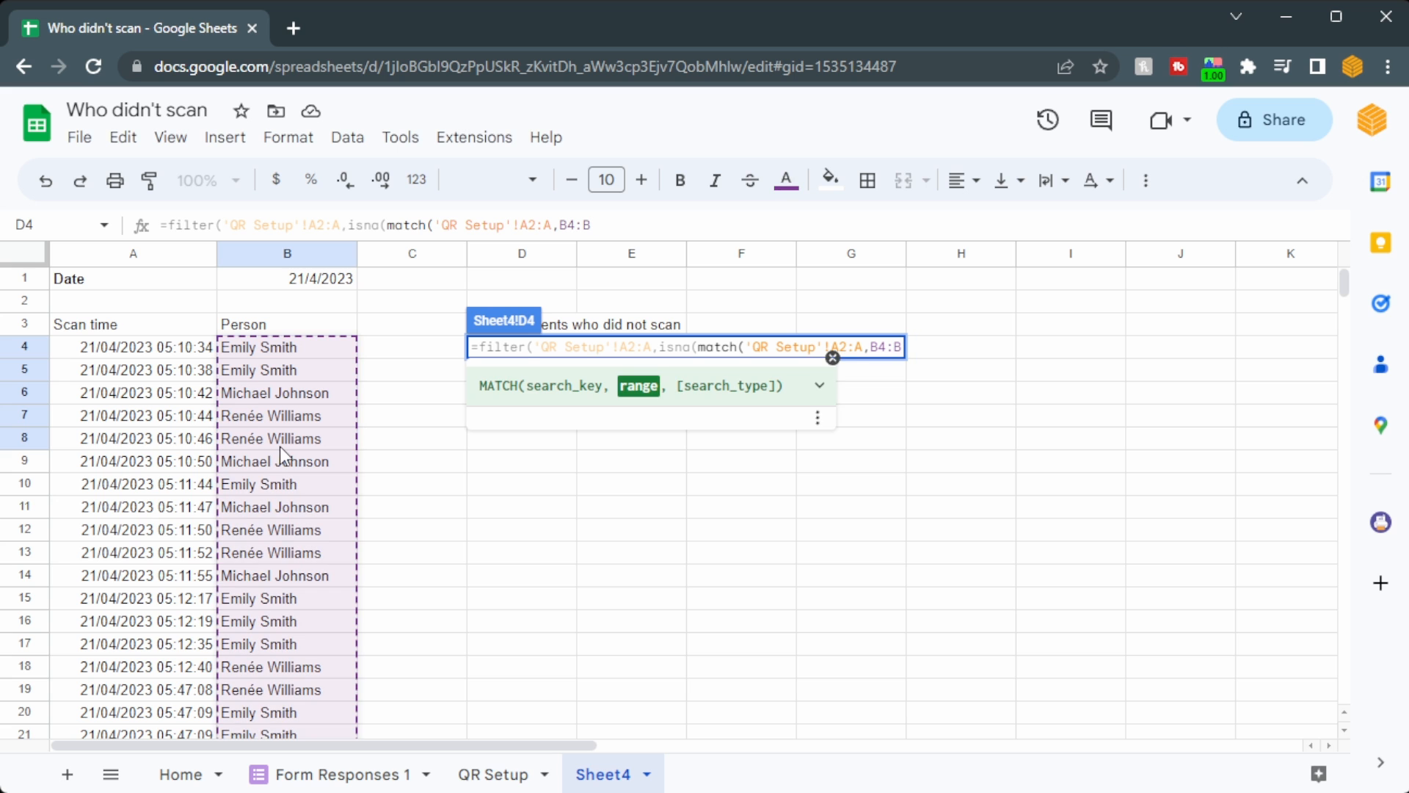
pyautogui.write(',0')
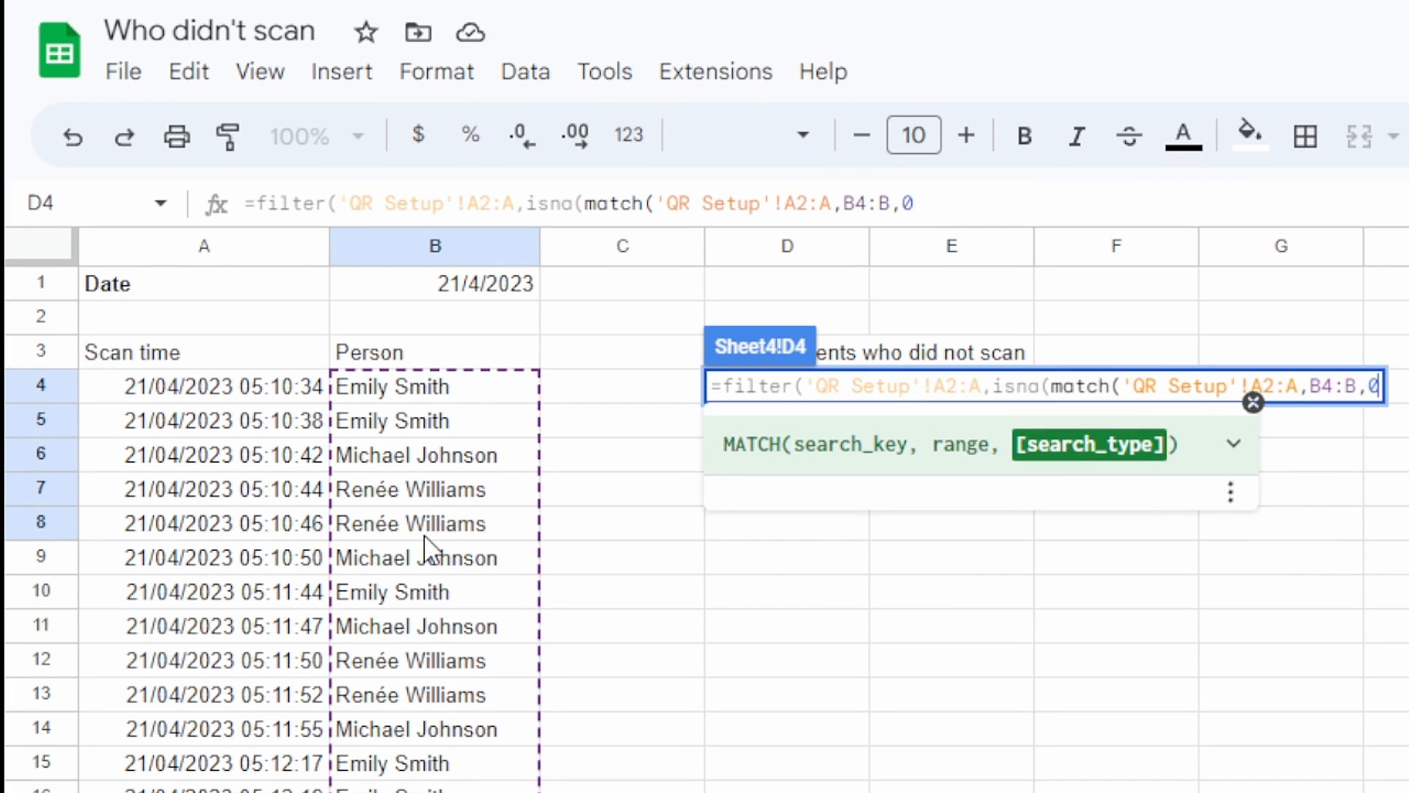
pyautogui.press('Return')
pyautogui.press('Up')
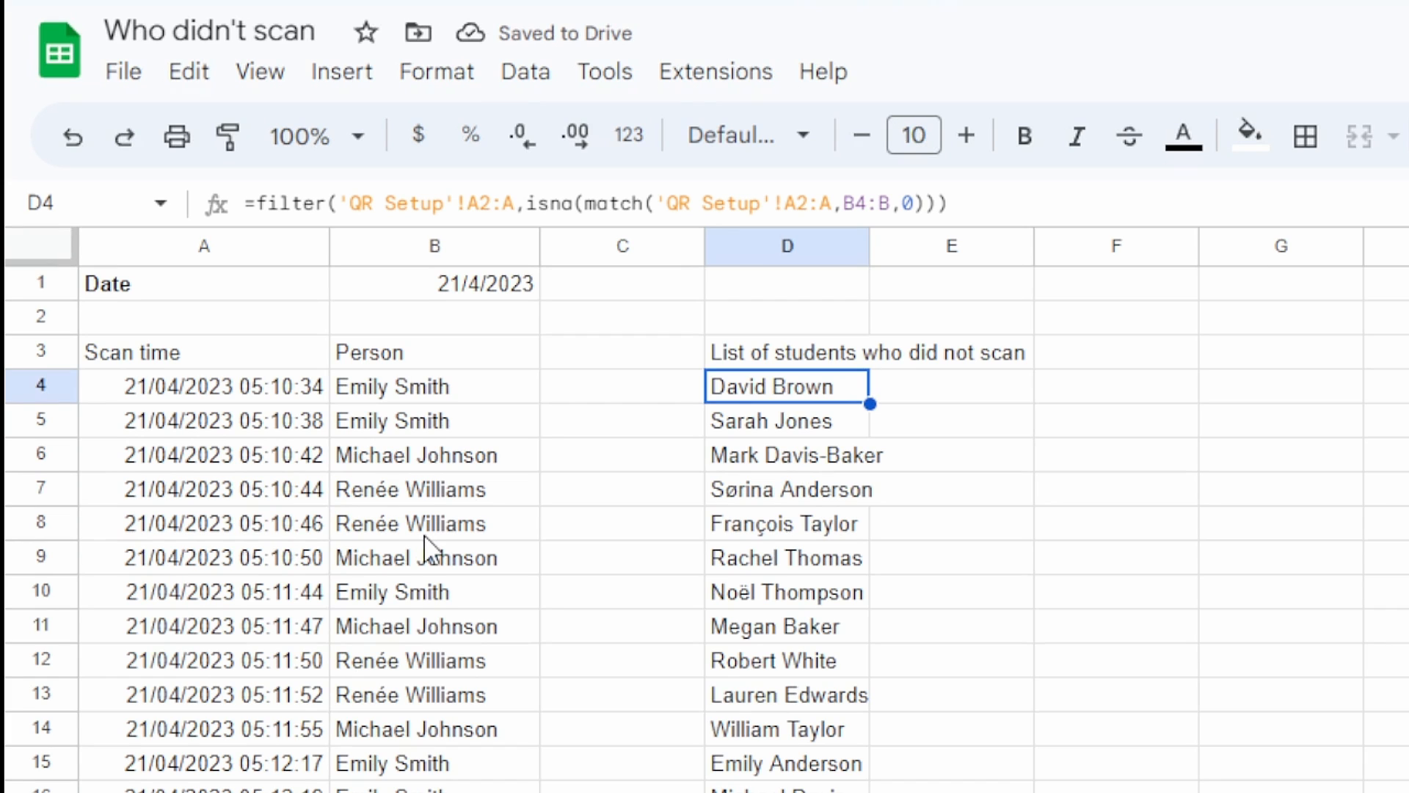
pyautogui.press('Up')
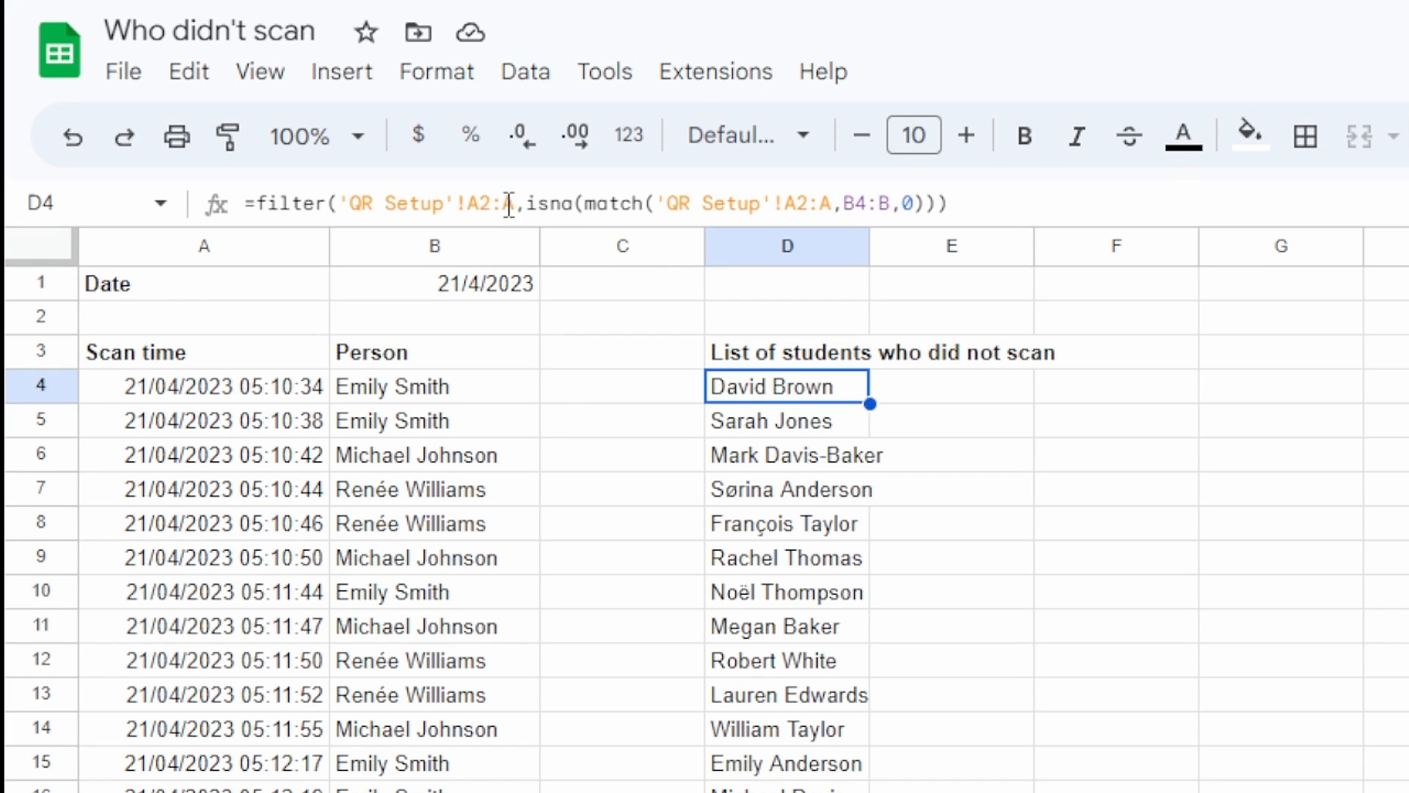
# Examine the D4 formula part by part: the whole FILTER, the ISNA condition, the MATCH function and its arguments
pyautogui.moveTo(468, 204); pyautogui.dragTo(1057, 194)
pyautogui.press('Escape')
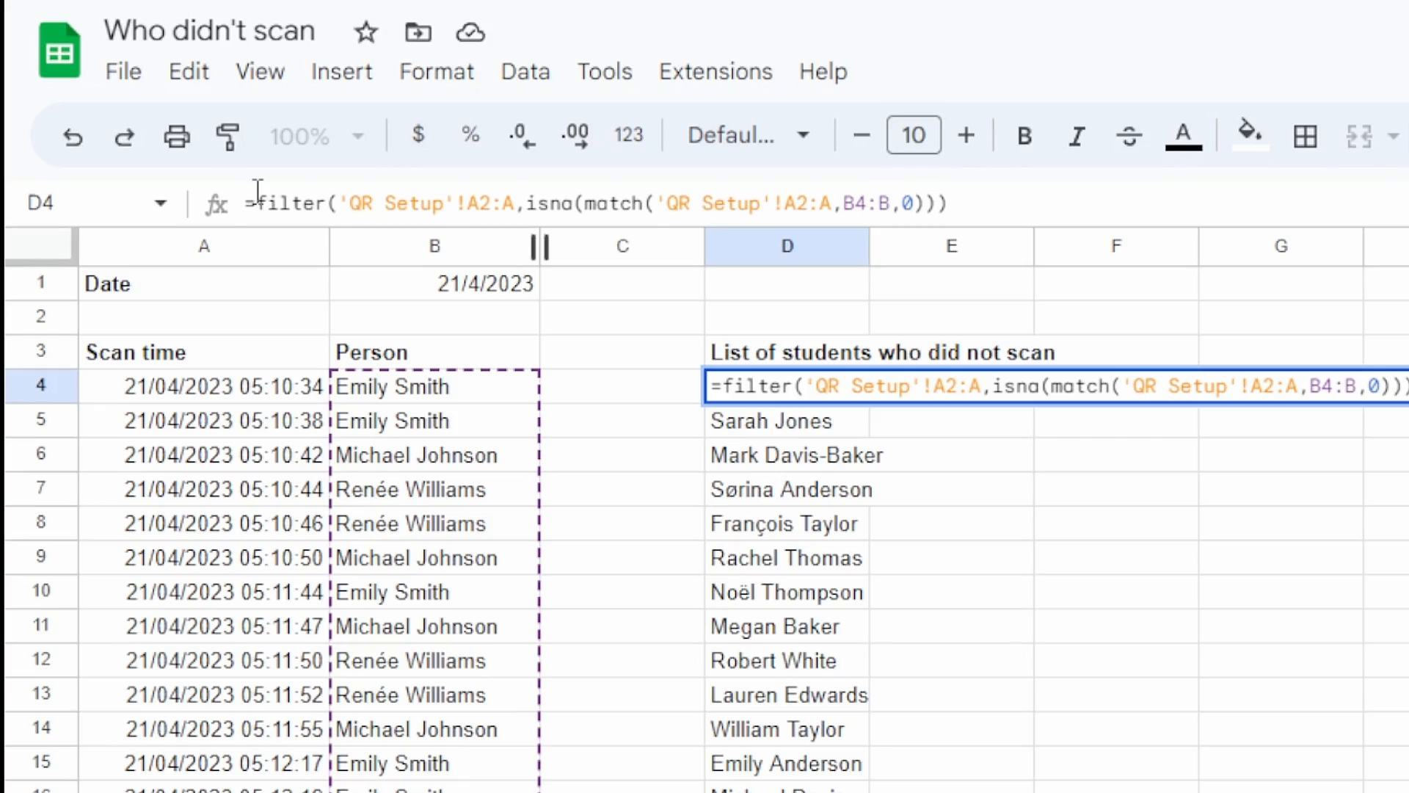
pyautogui.moveTo(256, 204); pyautogui.dragTo(990, 218)
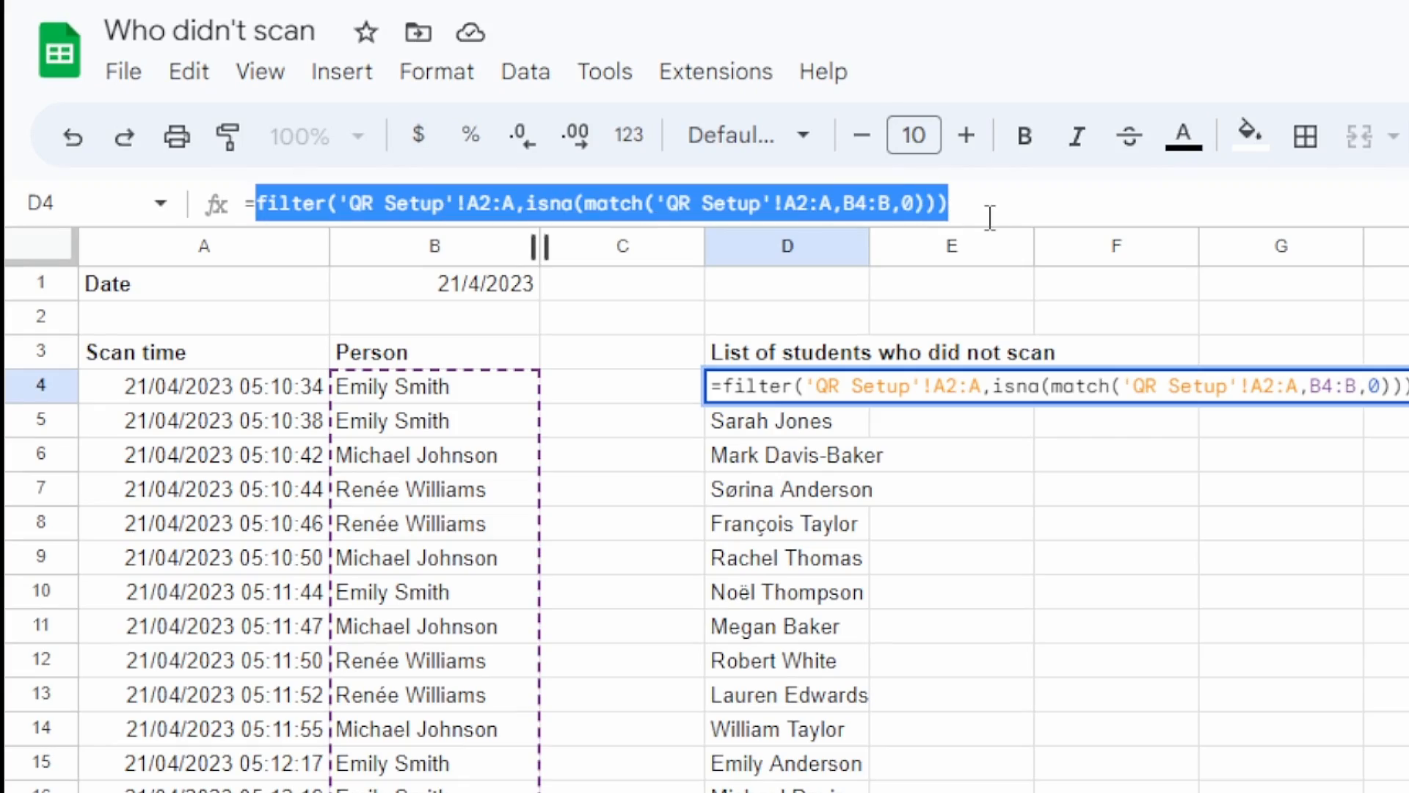
pyautogui.moveTo(253, 204); pyautogui.dragTo(1000, 198)
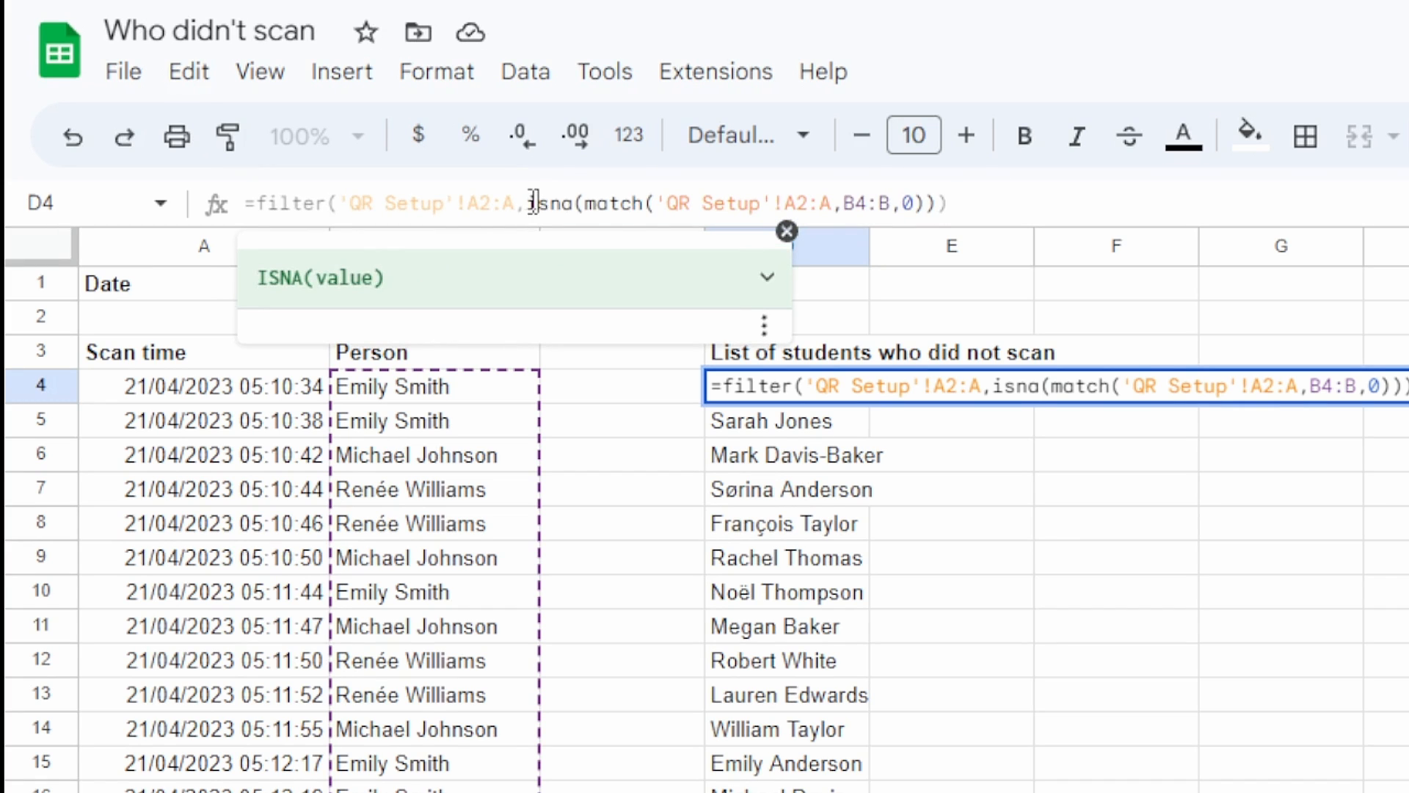
pyautogui.moveTo(526, 204); pyautogui.dragTo(936, 224)
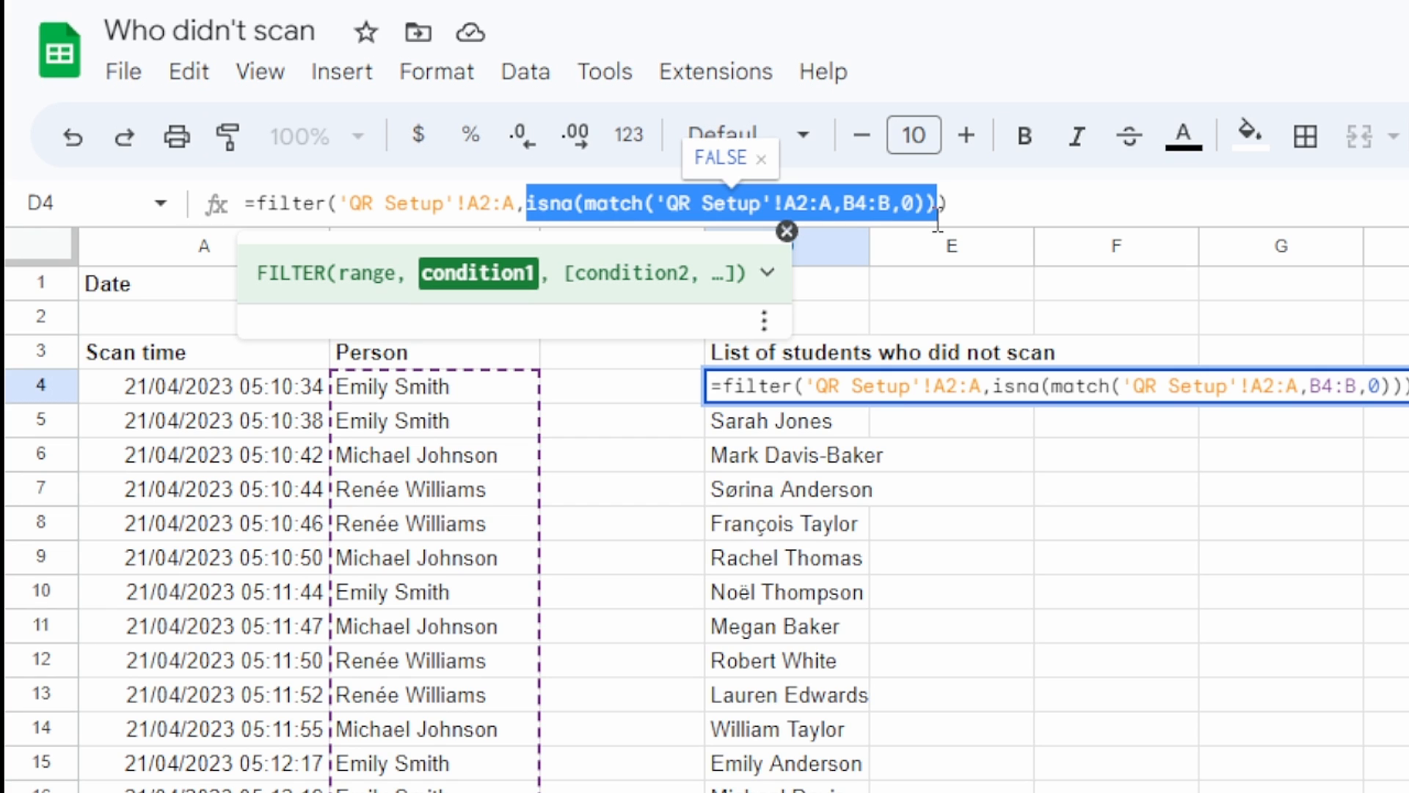
pyautogui.click(540, 203)
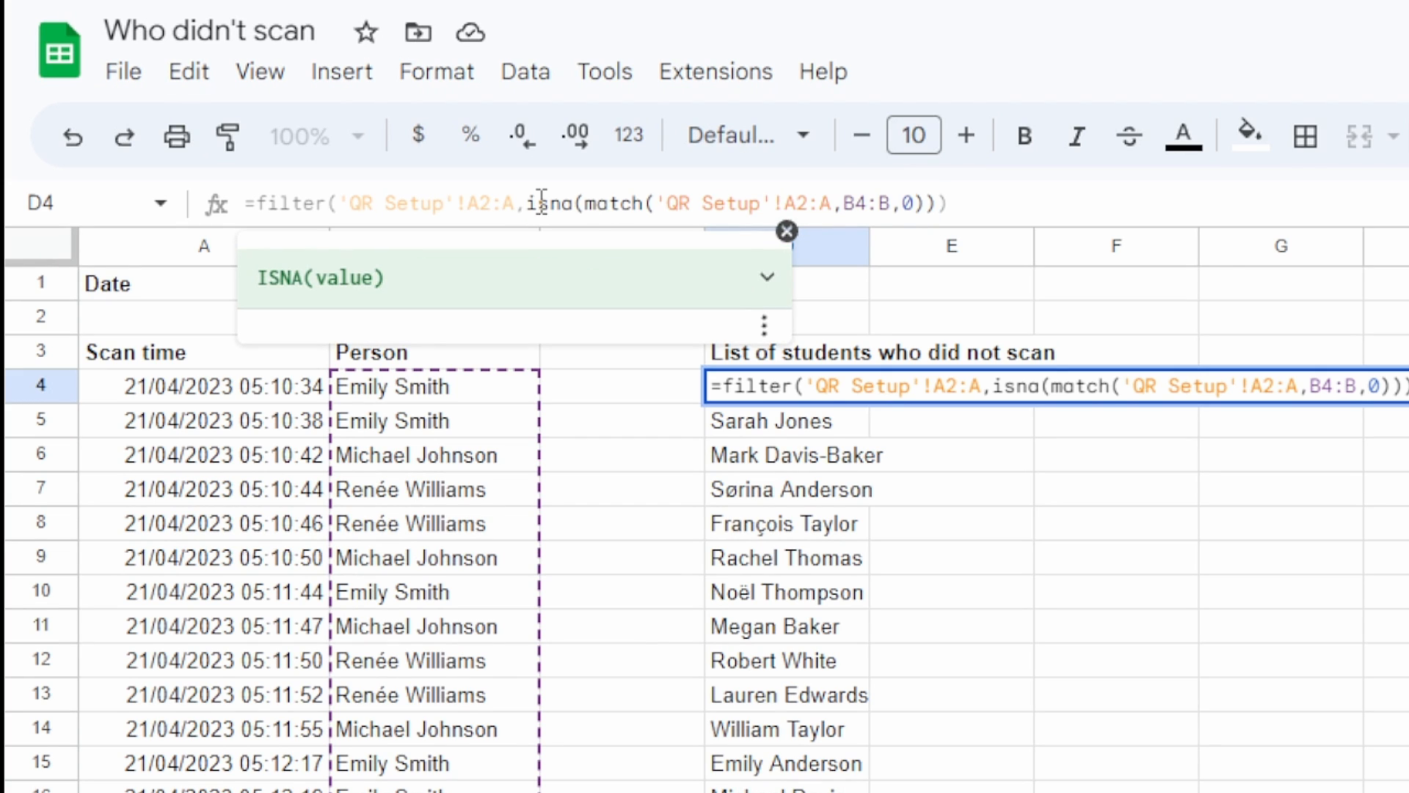
pyautogui.click(602, 202)
pyautogui.moveTo(589, 202); pyautogui.dragTo(930, 215)
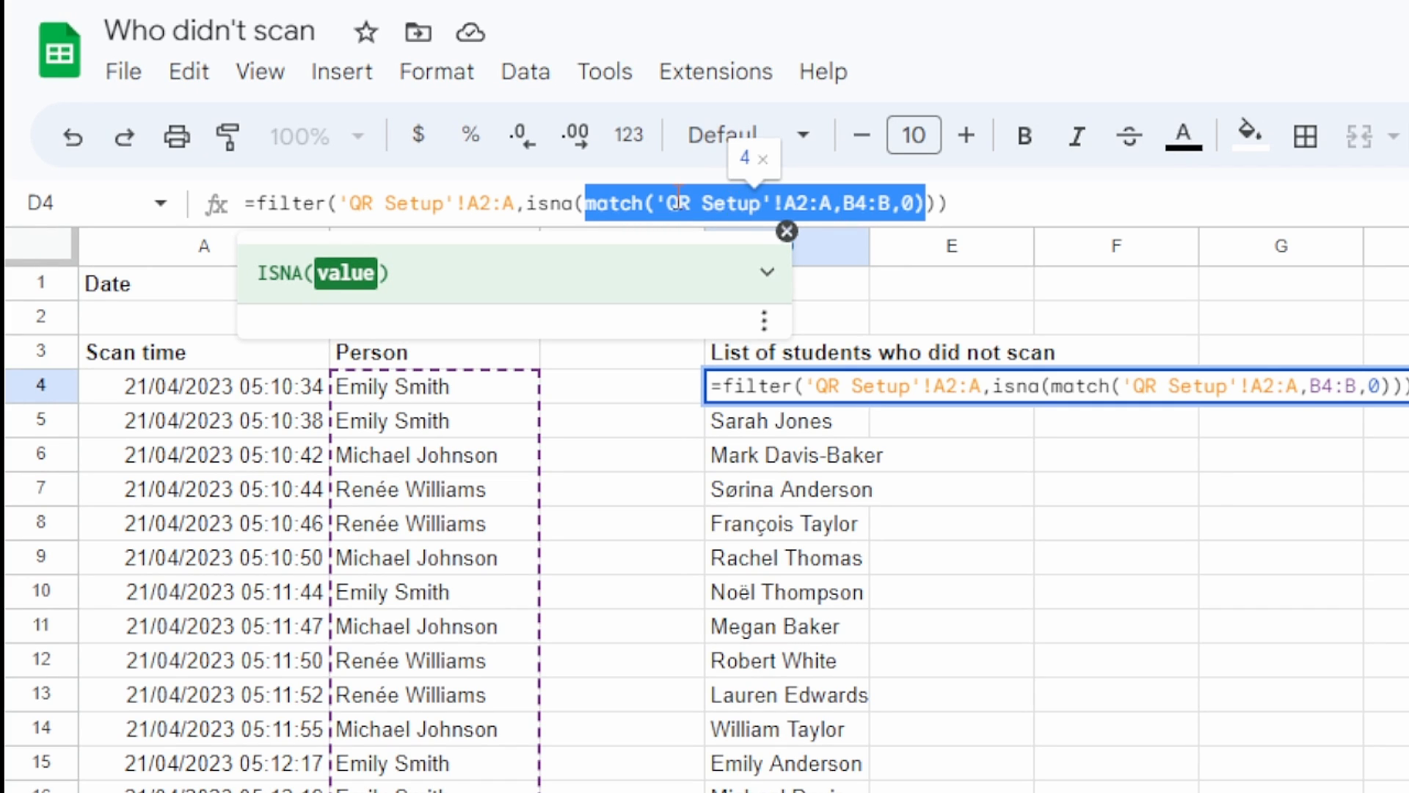
pyautogui.moveTo(656, 203); pyautogui.dragTo(919, 204)
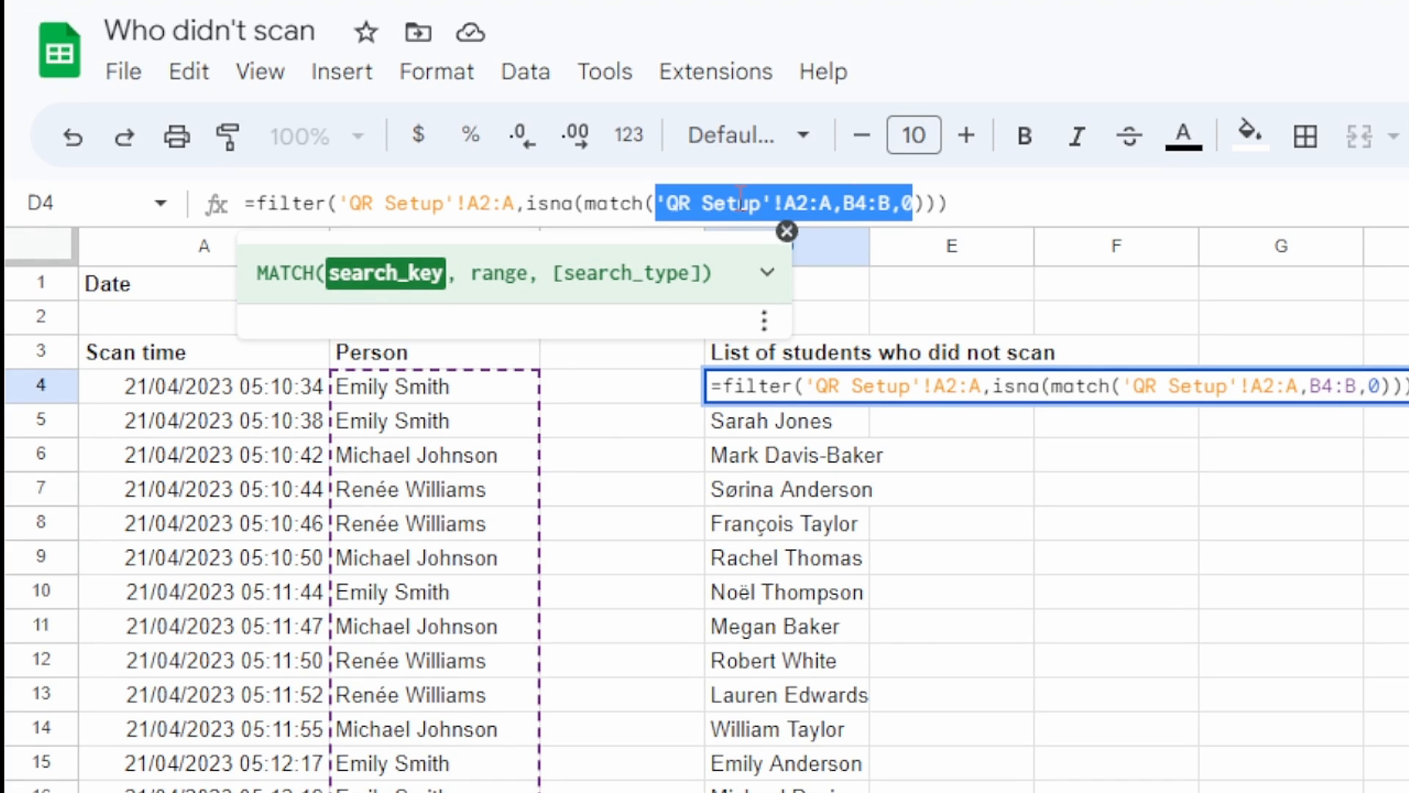
# Copy the MATCH part of the D4 formula into I4 as a separate formula
pyautogui.moveTo(587, 202); pyautogui.dragTo(926, 210)
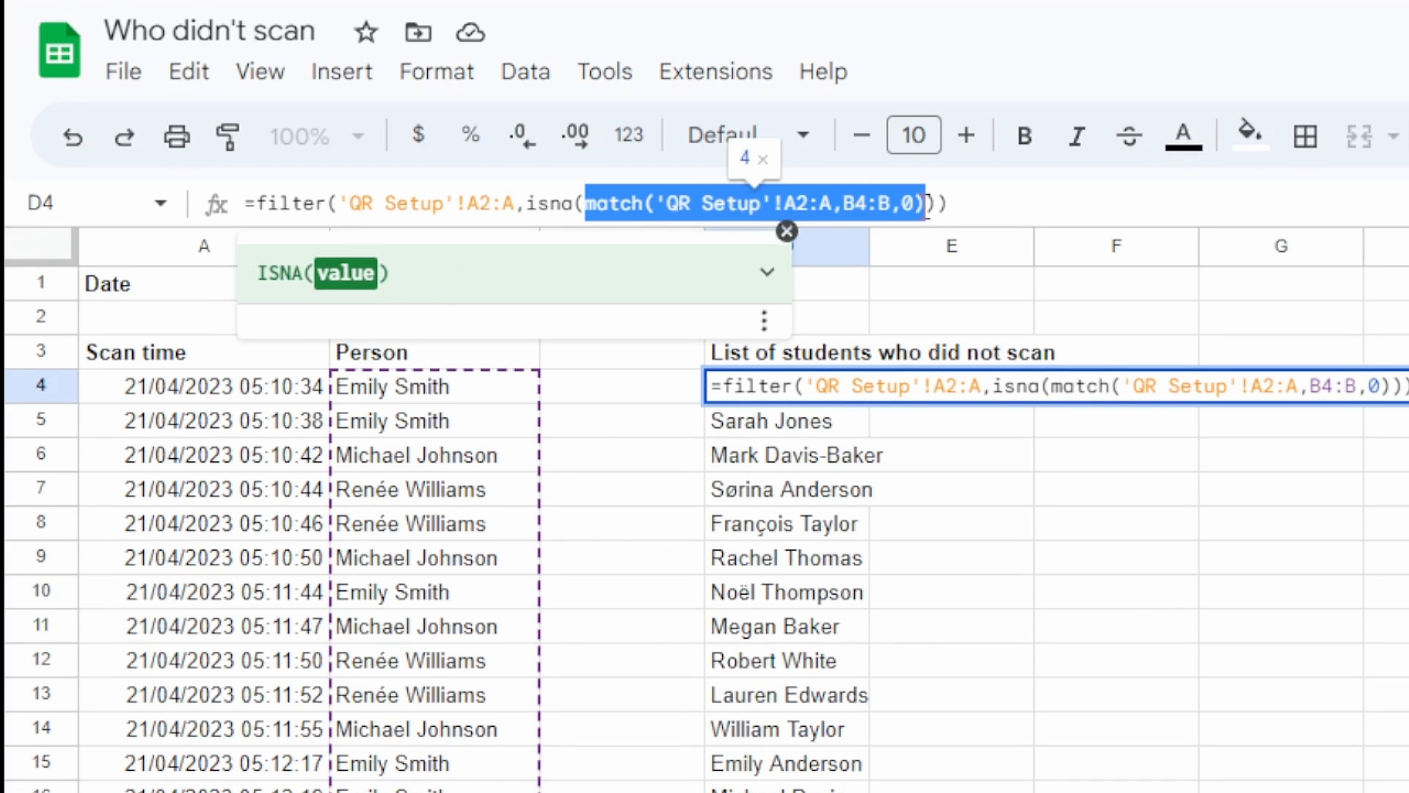
pyautogui.hotkey('ctrl', 'c')
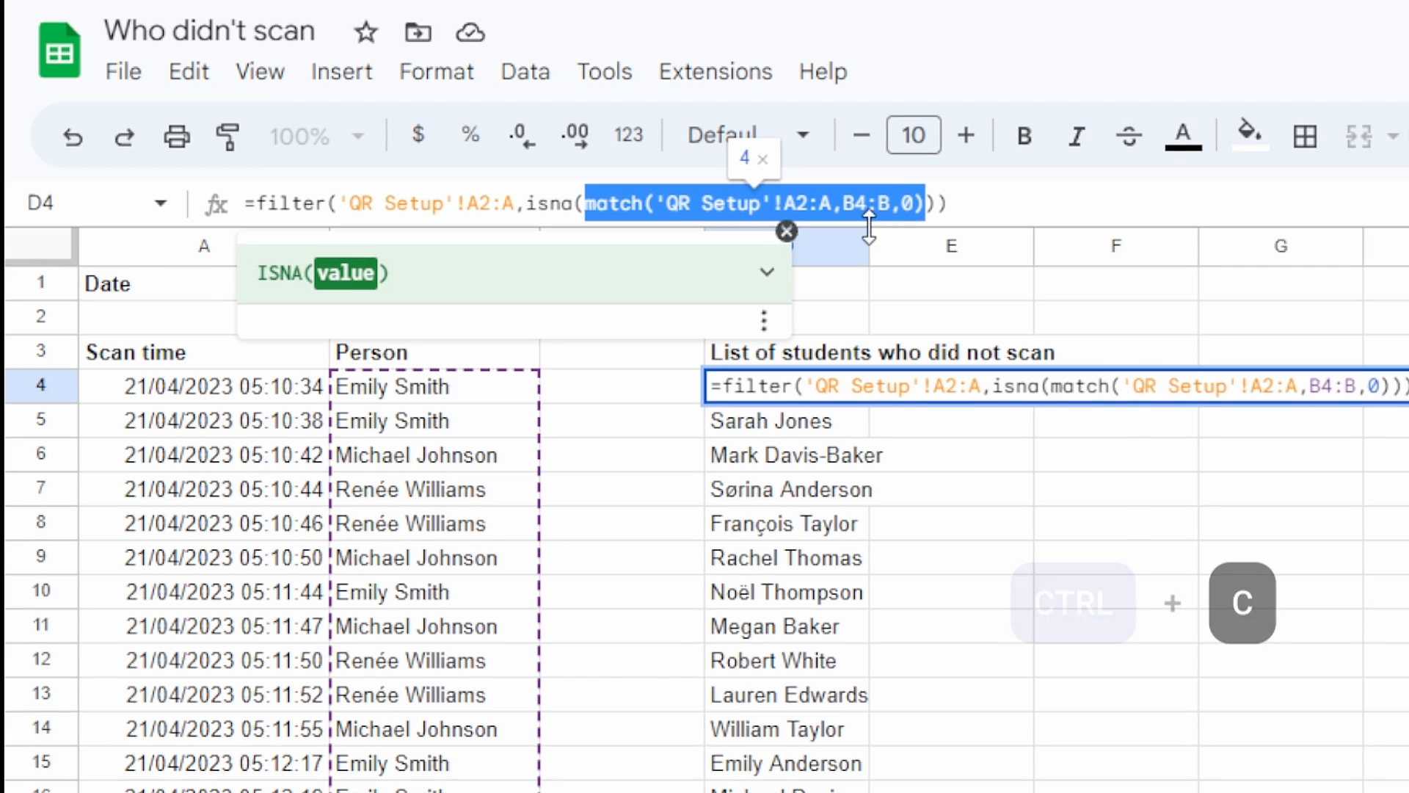
pyautogui.press('Escape')
pyautogui.click(1075, 350)
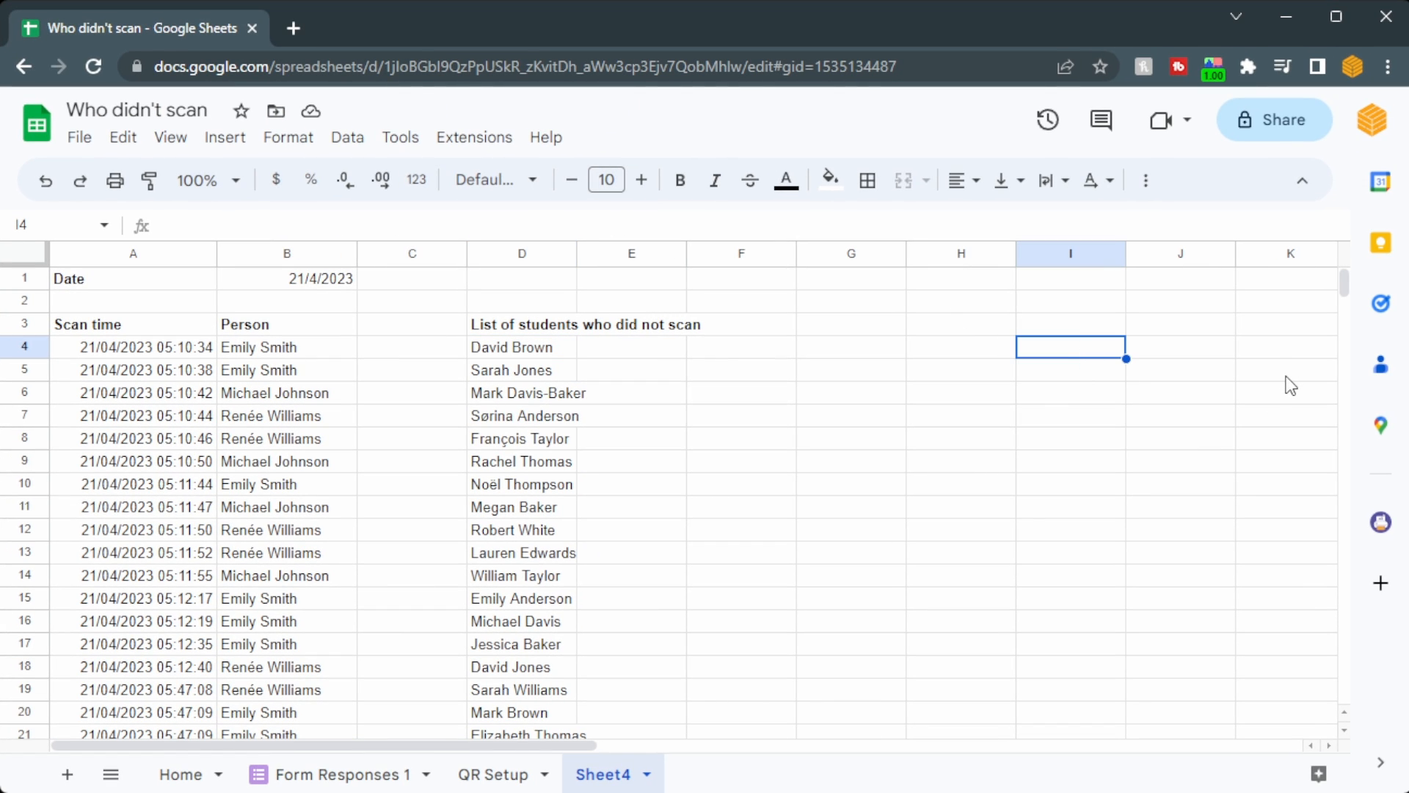
pyautogui.write('=')
pyautogui.hotkey('ctrl', 'v')
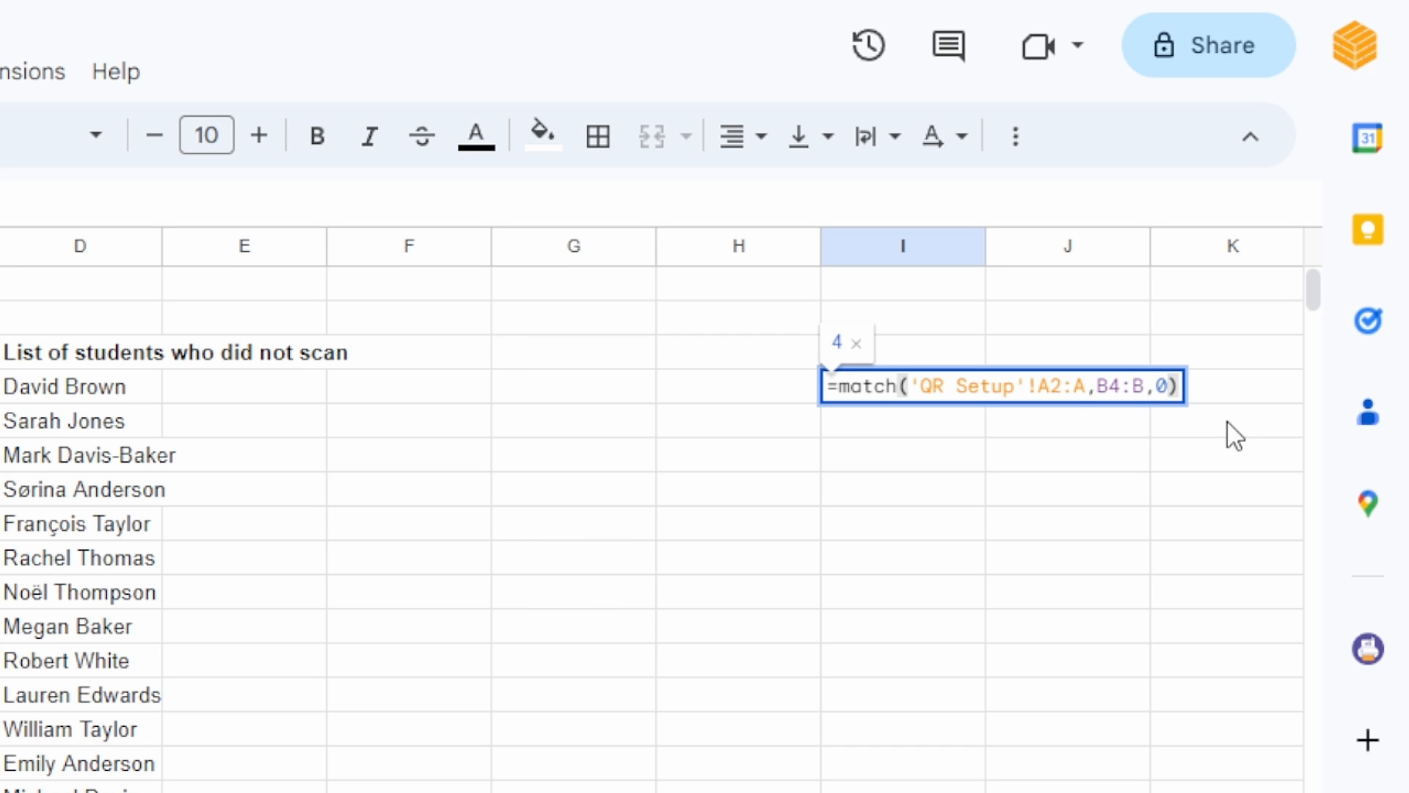
# Change the search key of the I4 MATCH formula to the single cell 'QR Setup'!A2
pyautogui.click(910, 383)
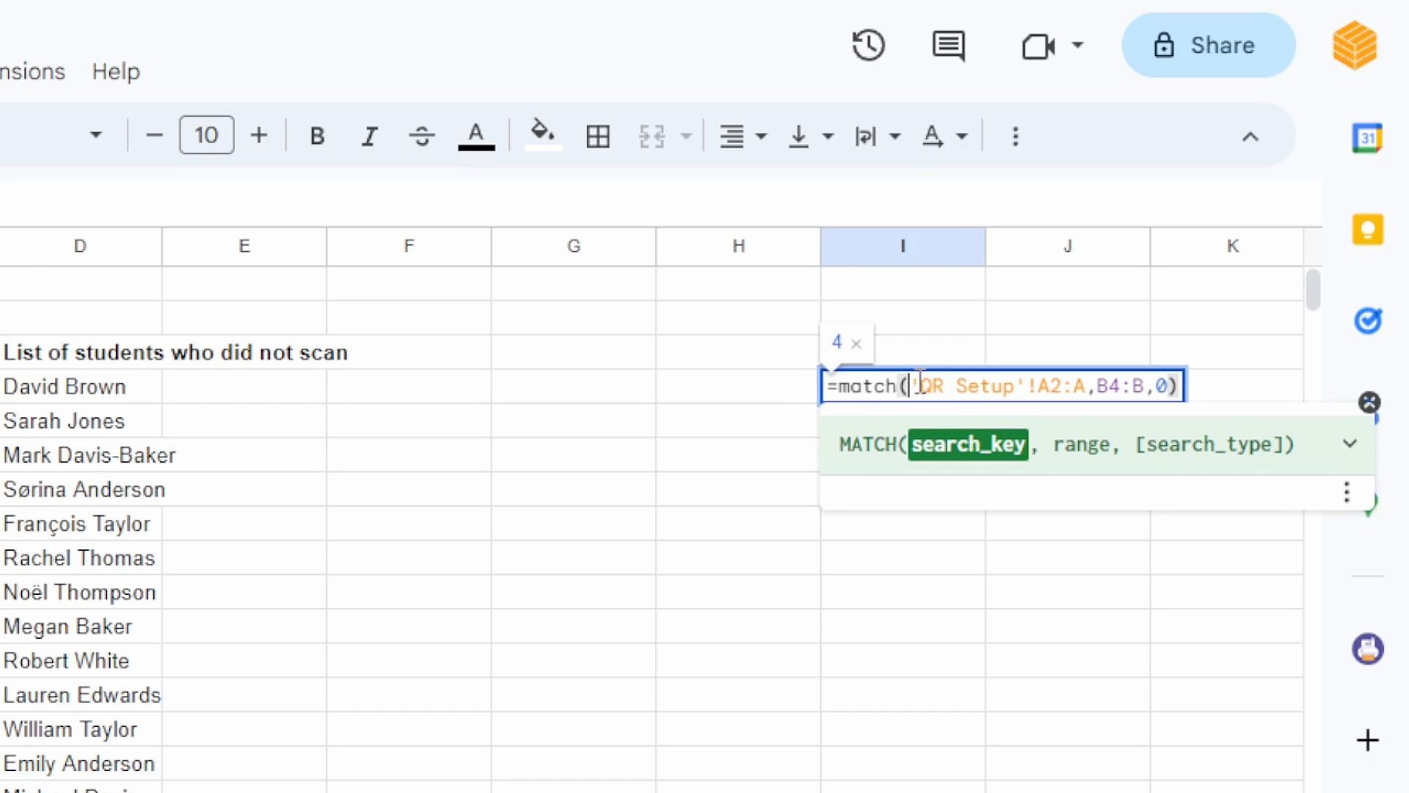
pyautogui.moveTo(921, 383); pyautogui.dragTo(1086, 383)
pyautogui.click(1074, 381)
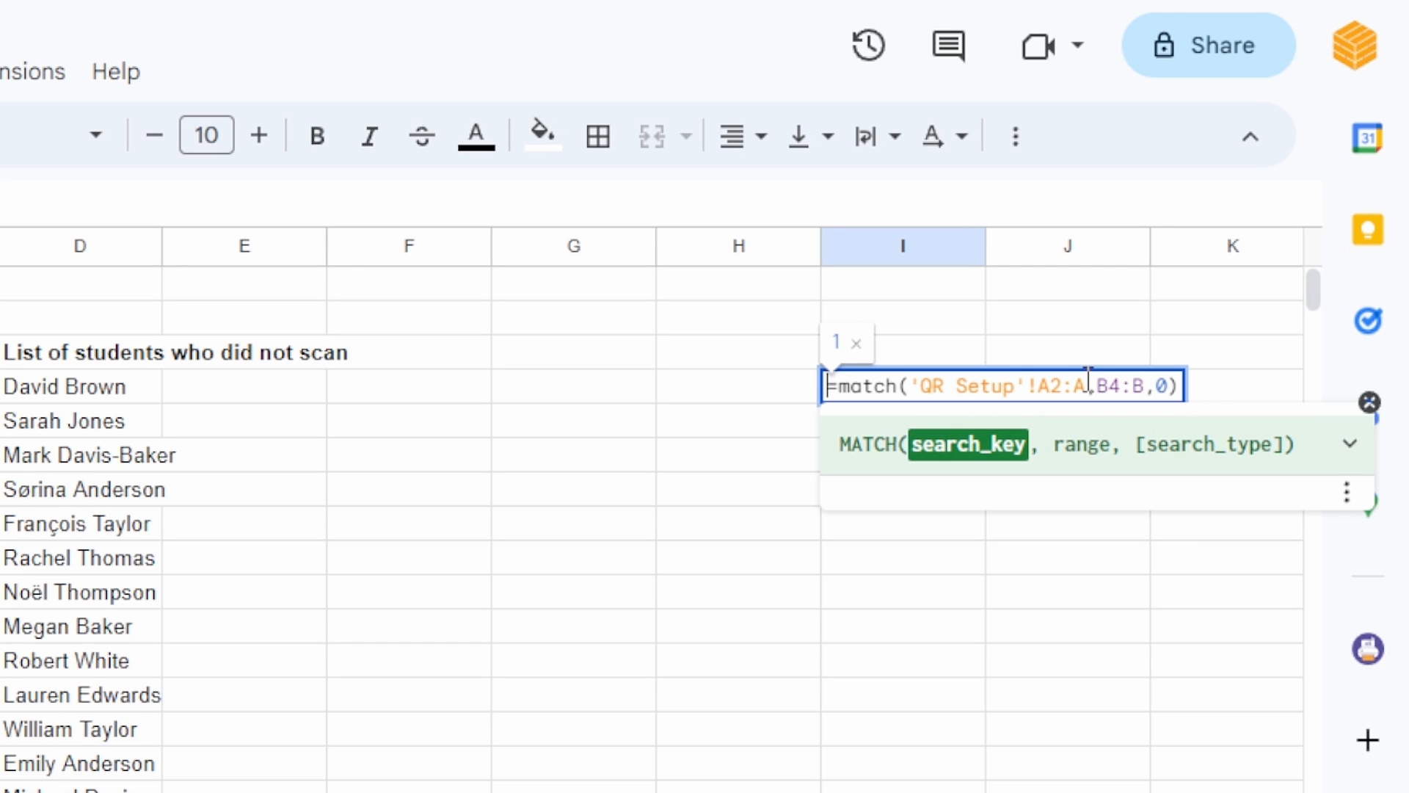
pyautogui.press('BackSpace')
pyautogui.press('BackSpace')
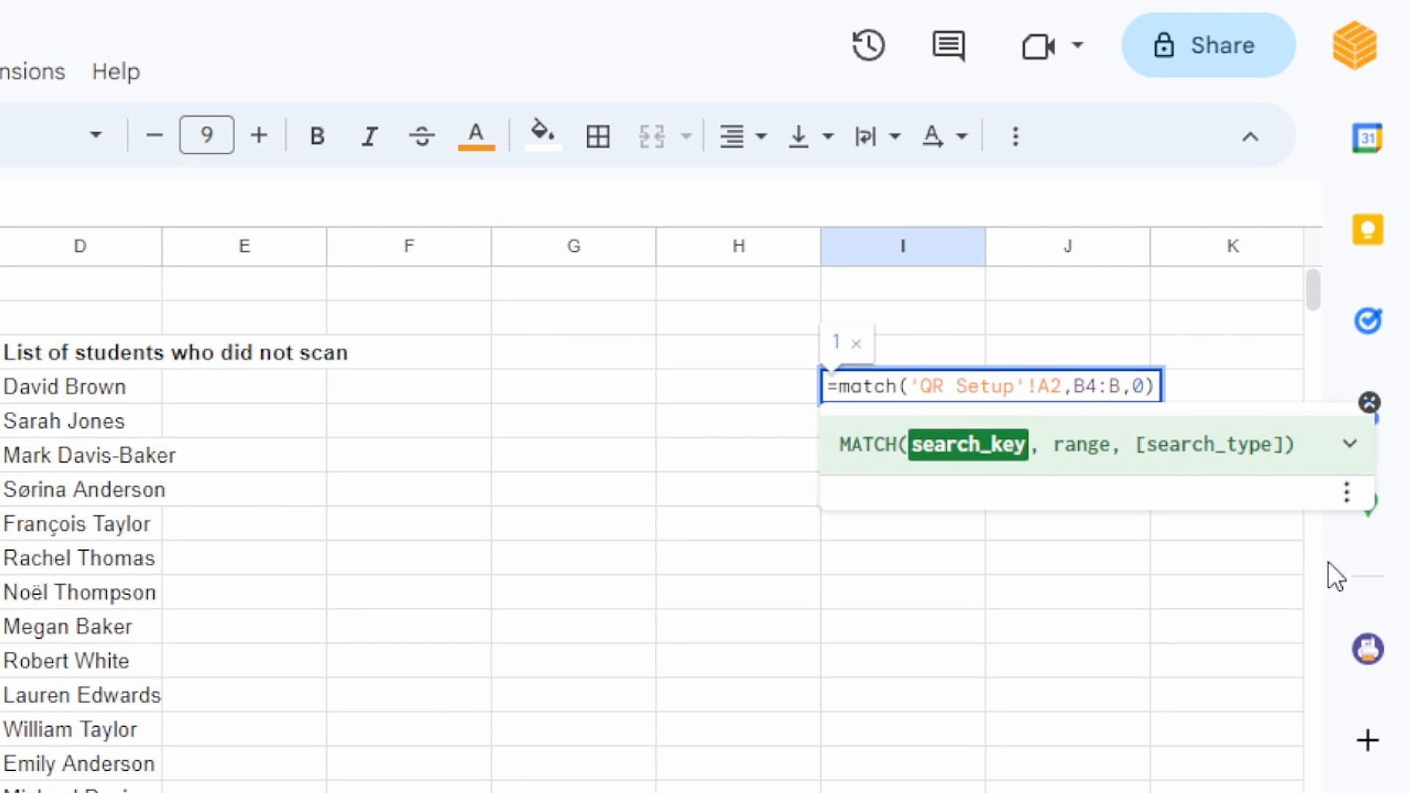
# Make the MATCH range in I4 absolute as $B$4:$B and enter the formula
pyautogui.click(1112, 384)
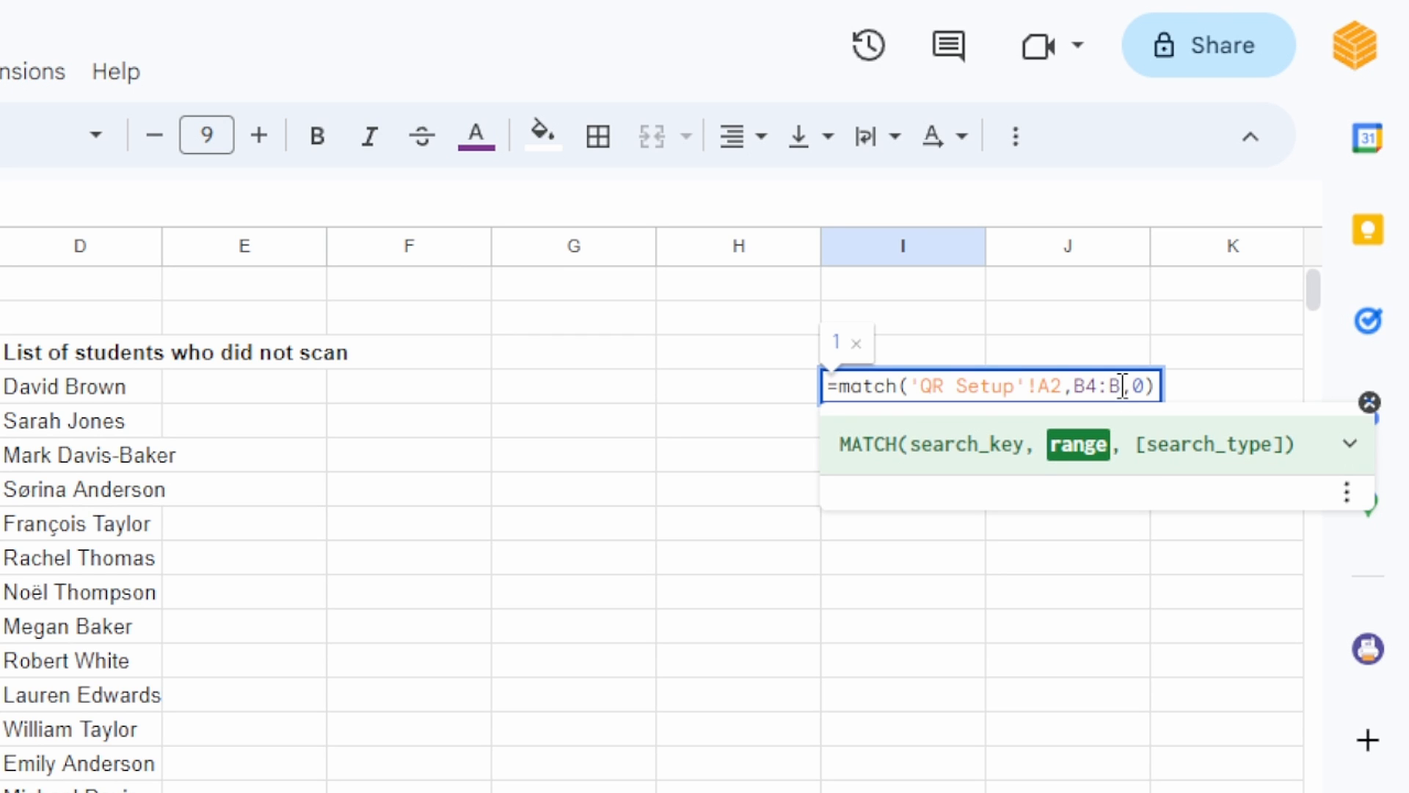
pyautogui.press('F4')
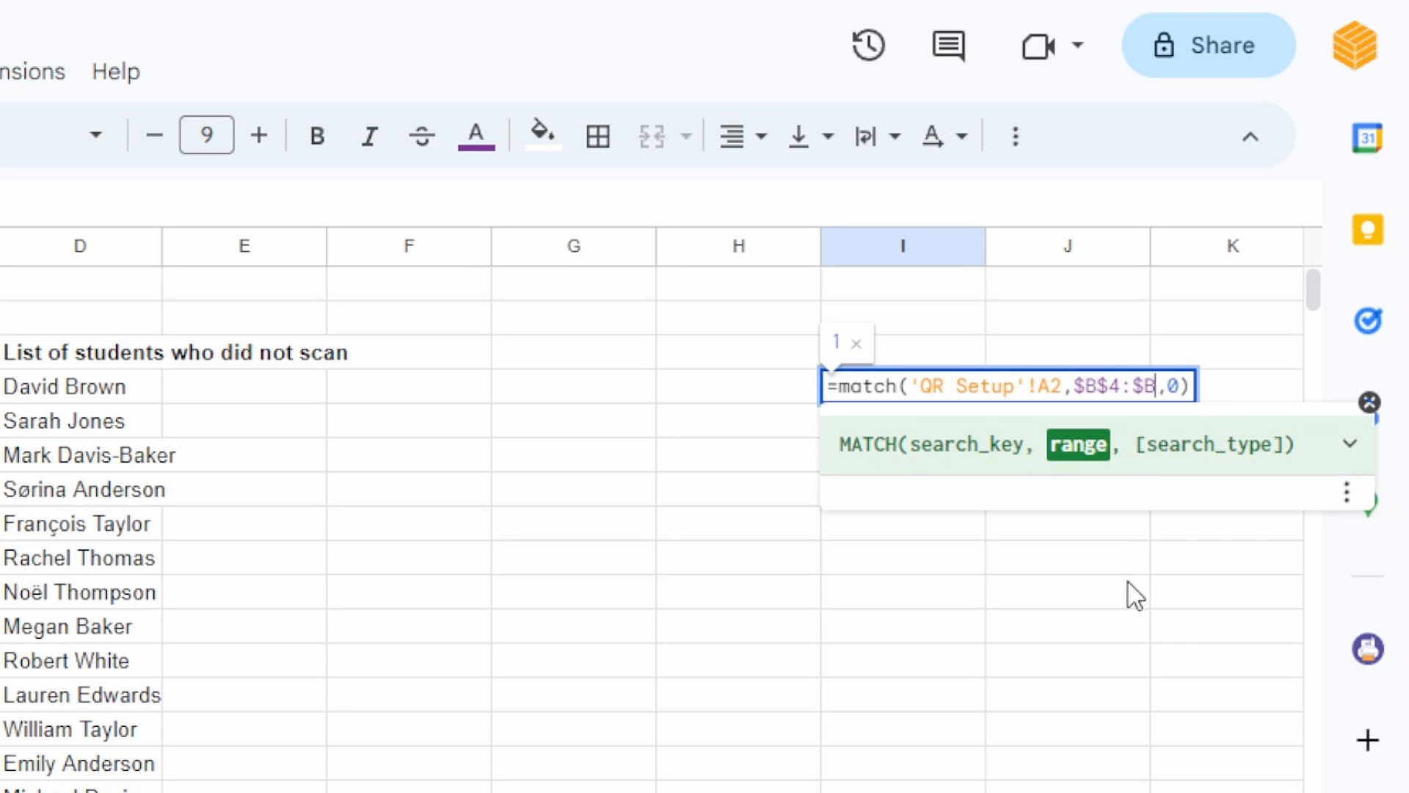
pyautogui.press('Return')
pyautogui.press('Up')
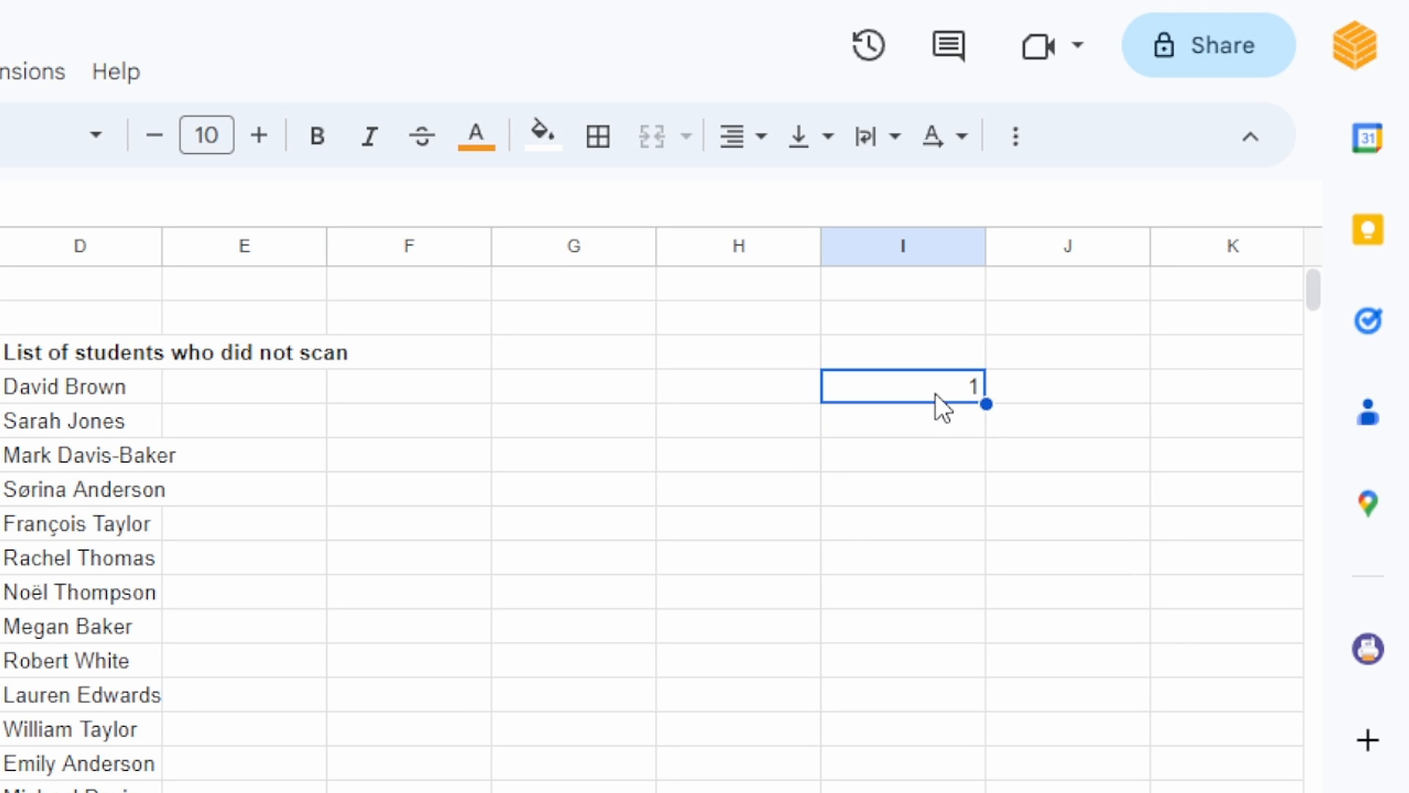
# Examine the search key and range arguments of the MATCH formula in I4
pyautogui.doubleClick(937, 396)
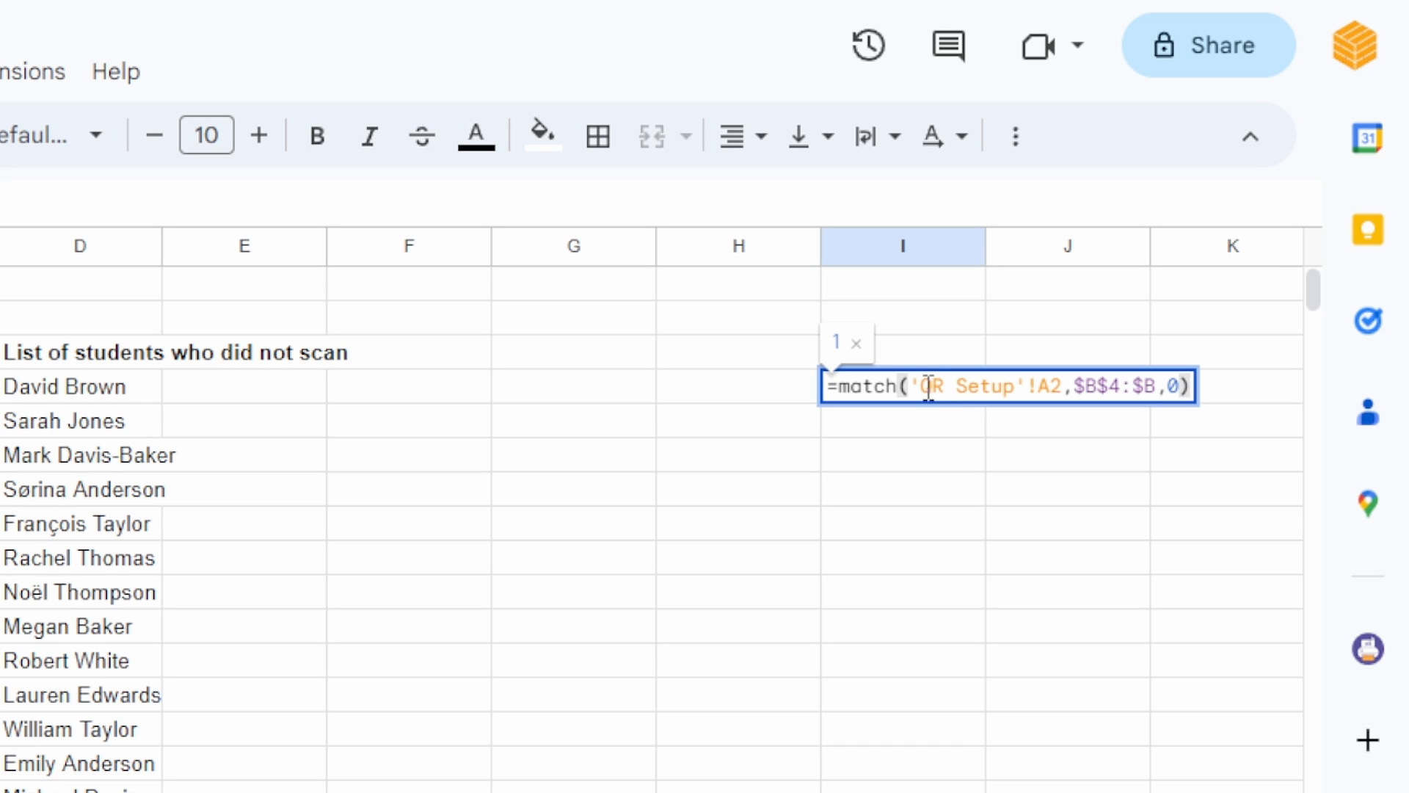
pyautogui.moveTo(918, 380); pyautogui.dragTo(1062, 387)
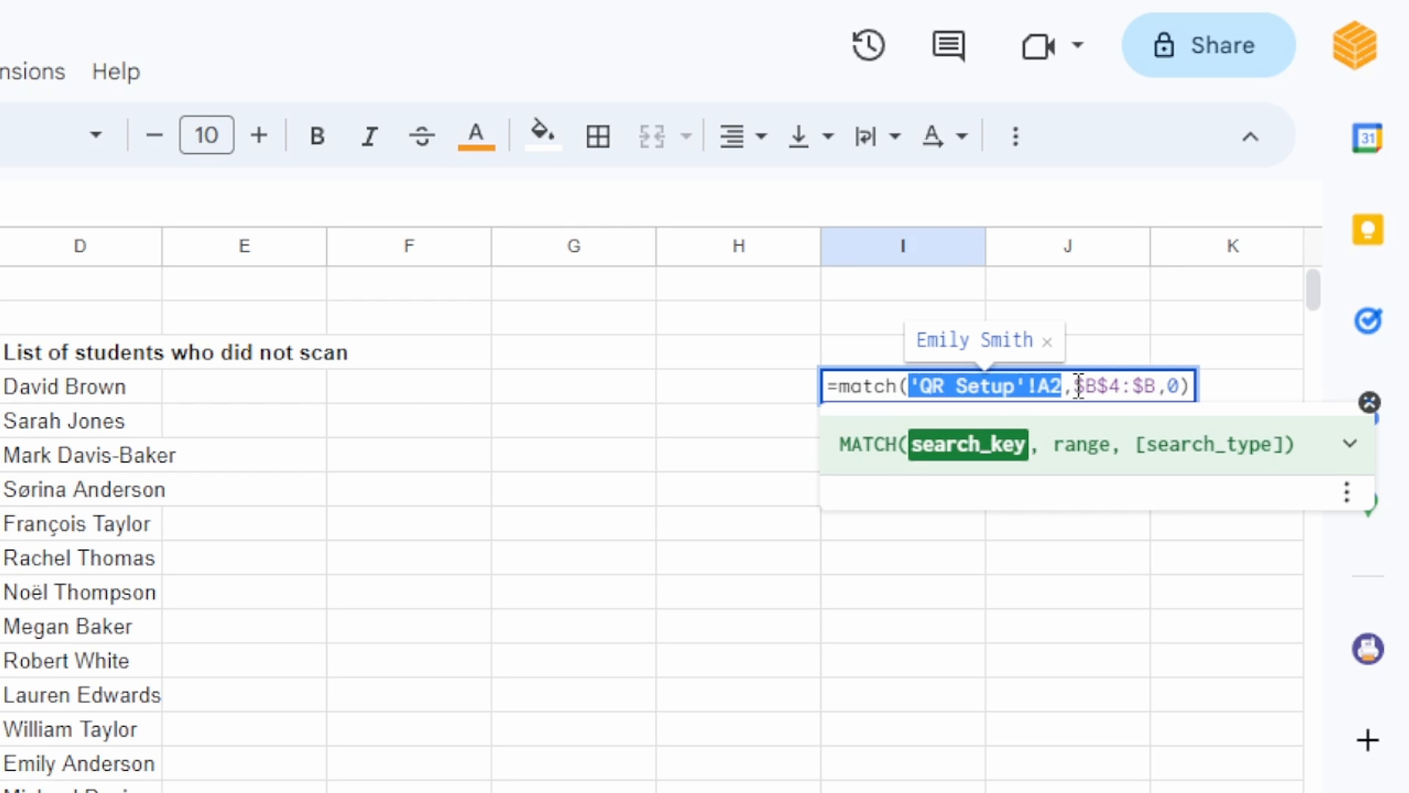
pyautogui.moveTo(1077, 386); pyautogui.dragTo(1160, 389)
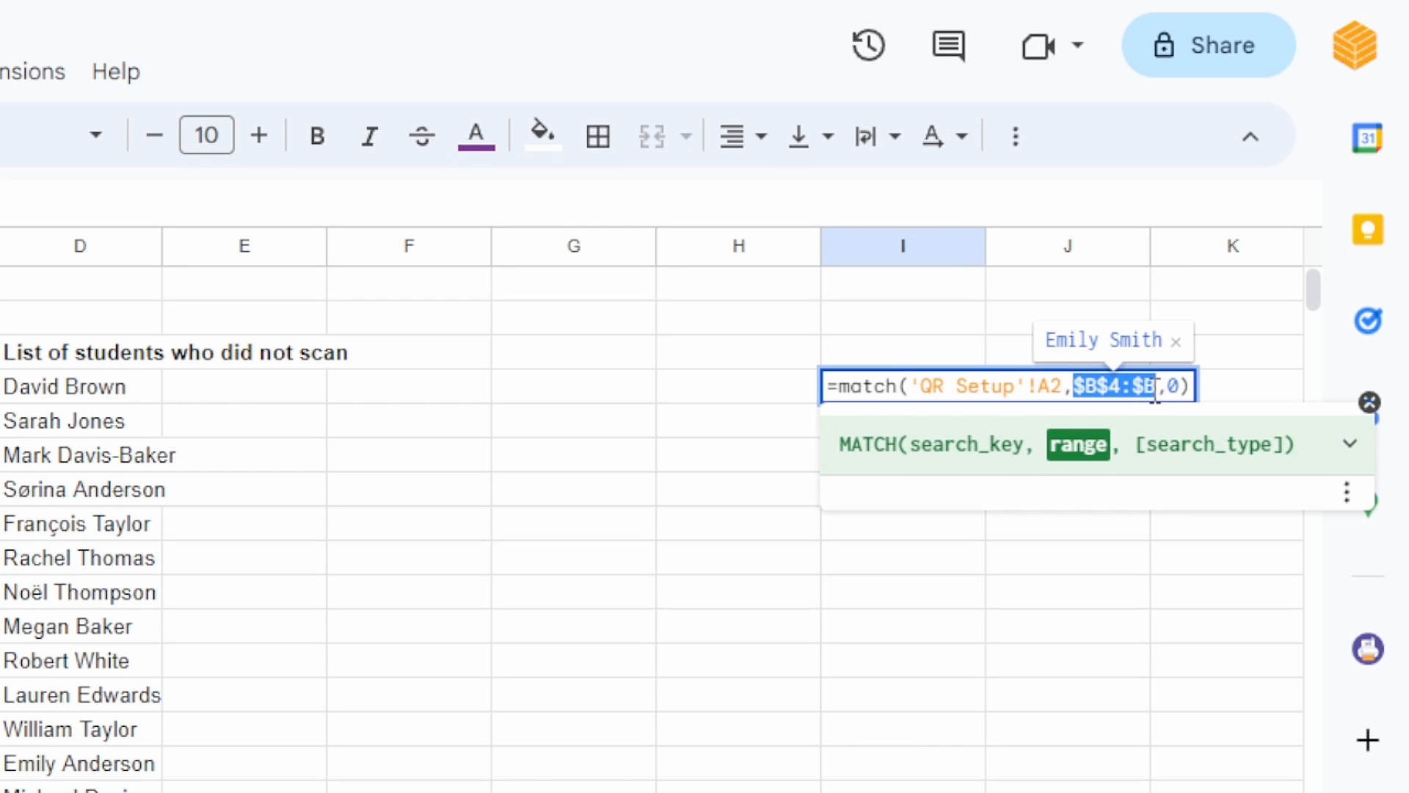
pyautogui.press('Escape')
# Copy the 'QR Setup'!A2 reference from the I4 formula into H4 as its own formula and fill it down column H
pyautogui.doubleClick(825, 385)
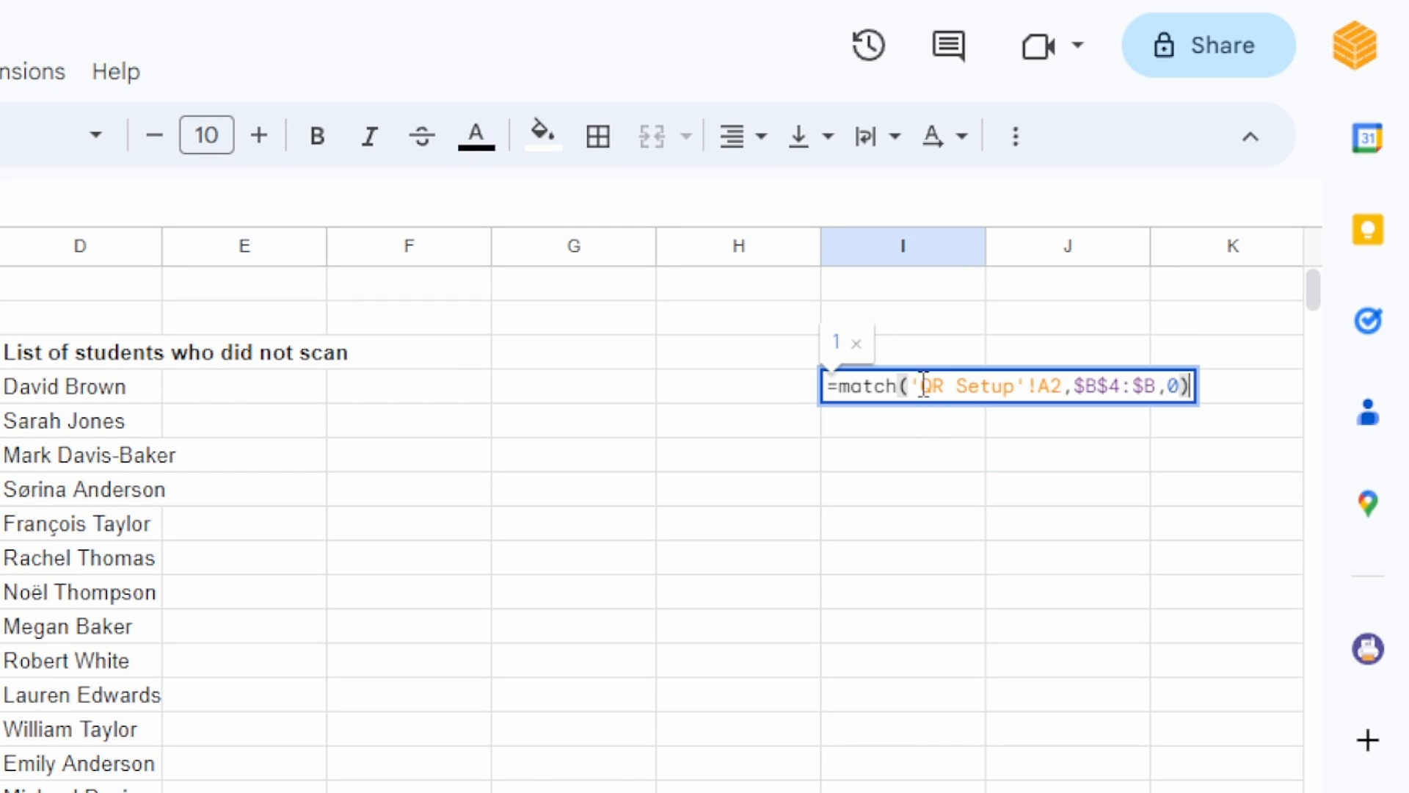
pyautogui.moveTo(910, 385); pyautogui.dragTo(1061, 382)
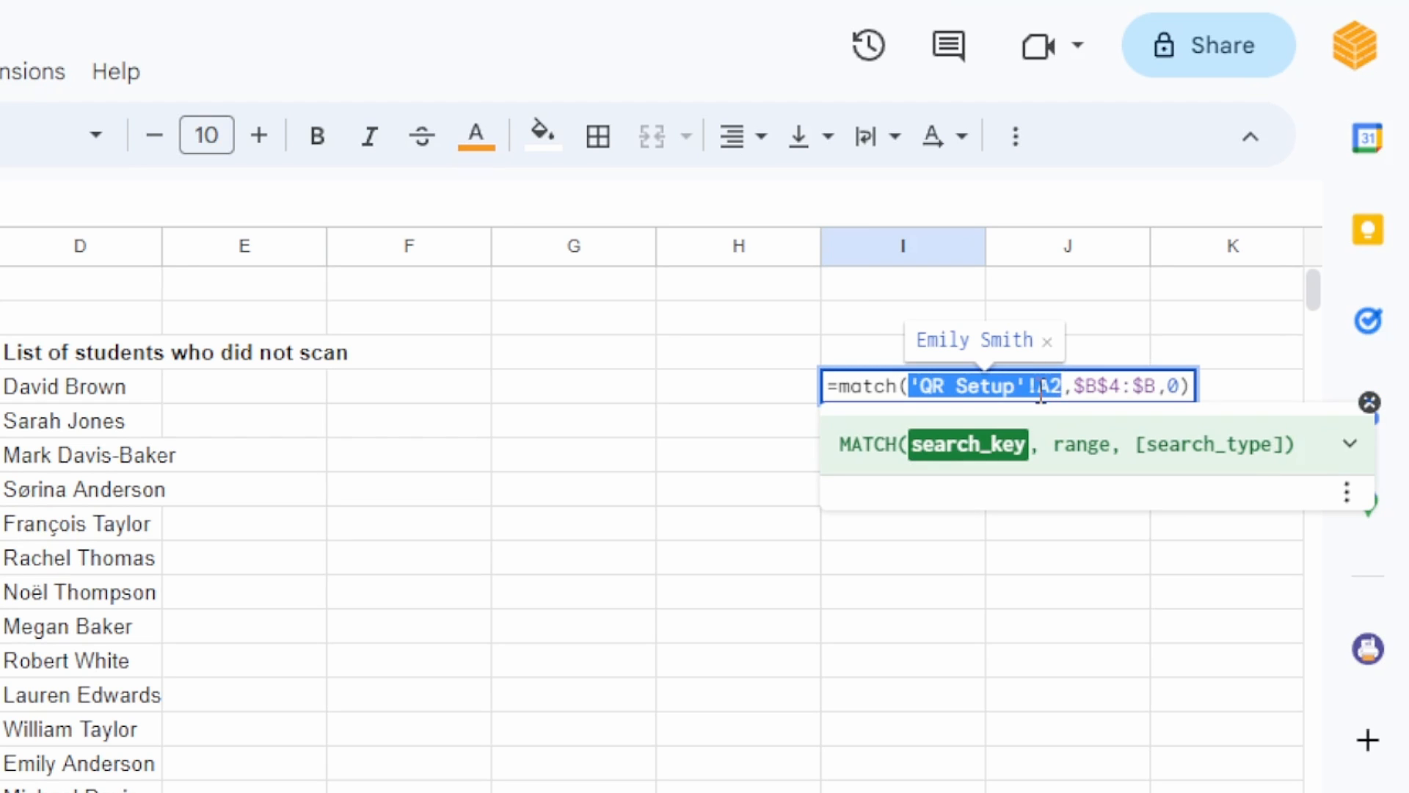
pyautogui.click(706, 396)
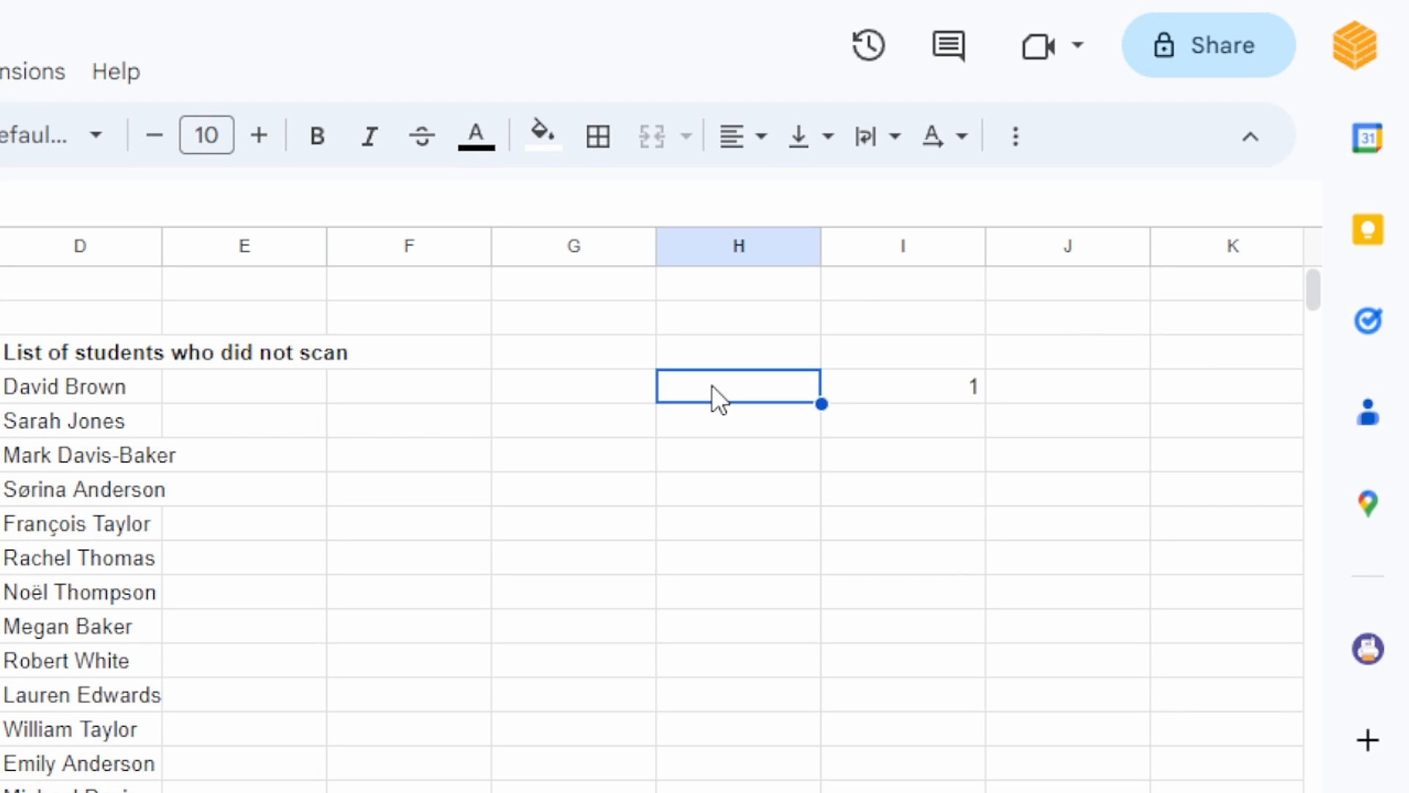
pyautogui.write('=')
pyautogui.hotkey('ctrl', 'v')
pyautogui.press('Return')
pyautogui.click(717, 397)
pyautogui.moveTo(821, 403); pyautogui.dragTo(824, 567)
pyautogui.scroll(-5, 738, 528)
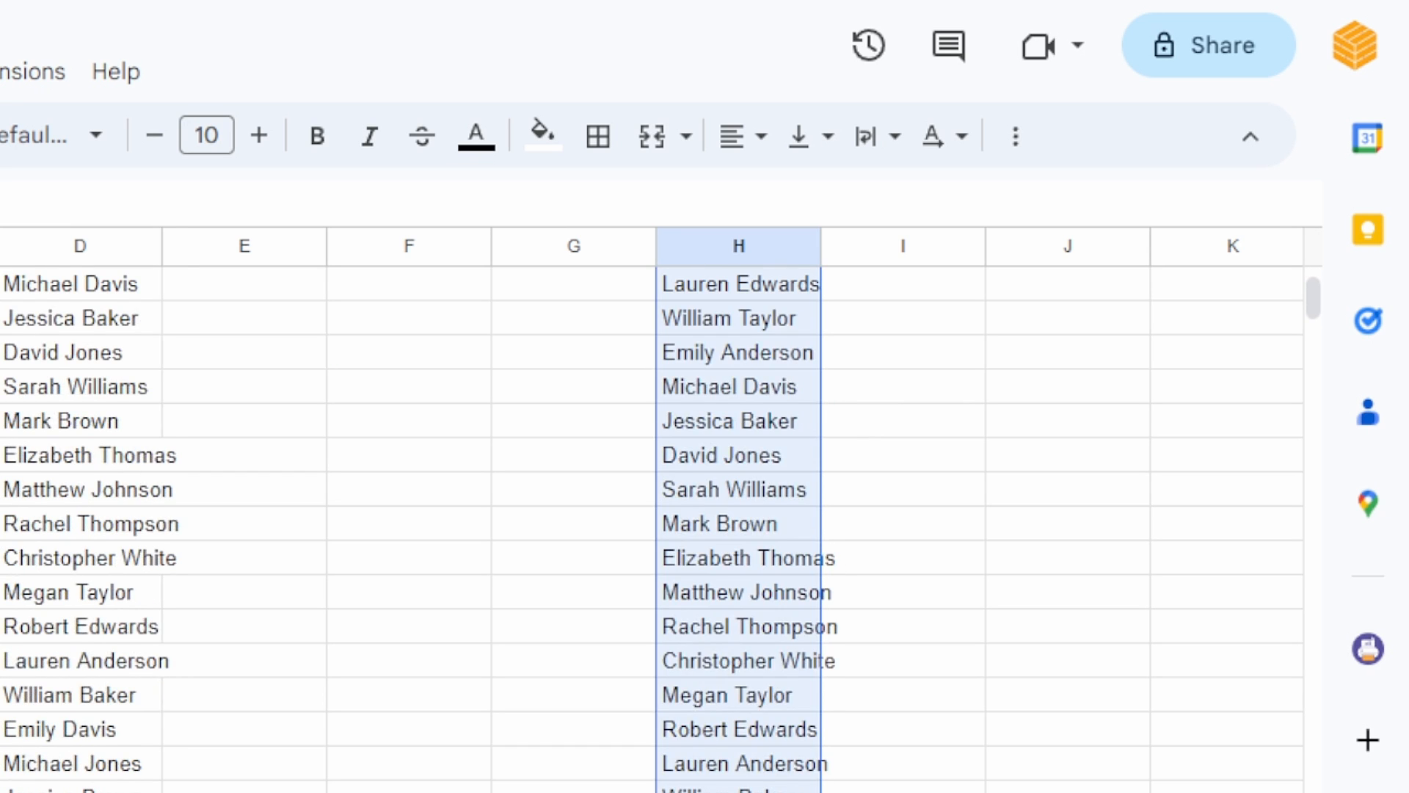
pyautogui.scroll(-10, 789, 778)
pyautogui.scroll(20, 756, 697)
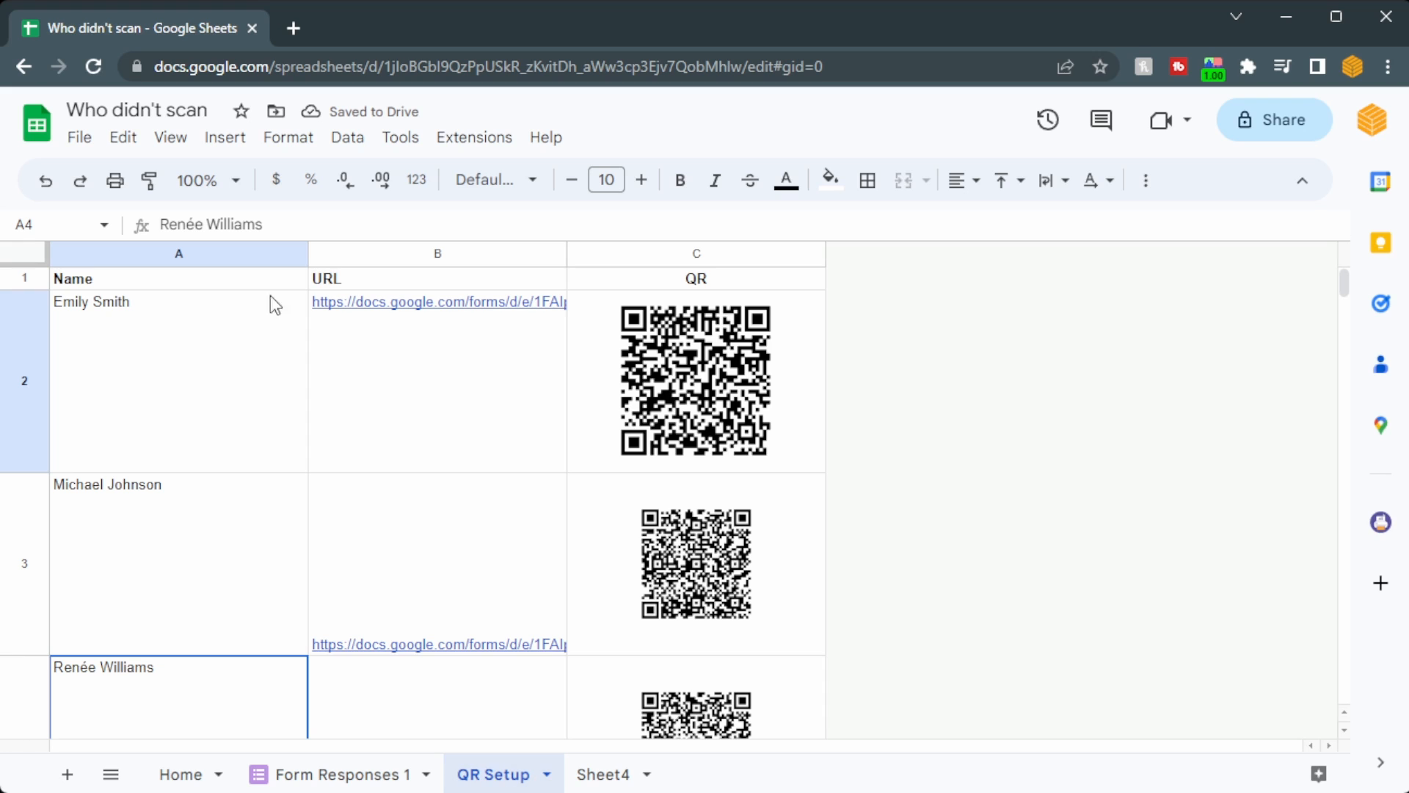
pyautogui.click(617, 772)
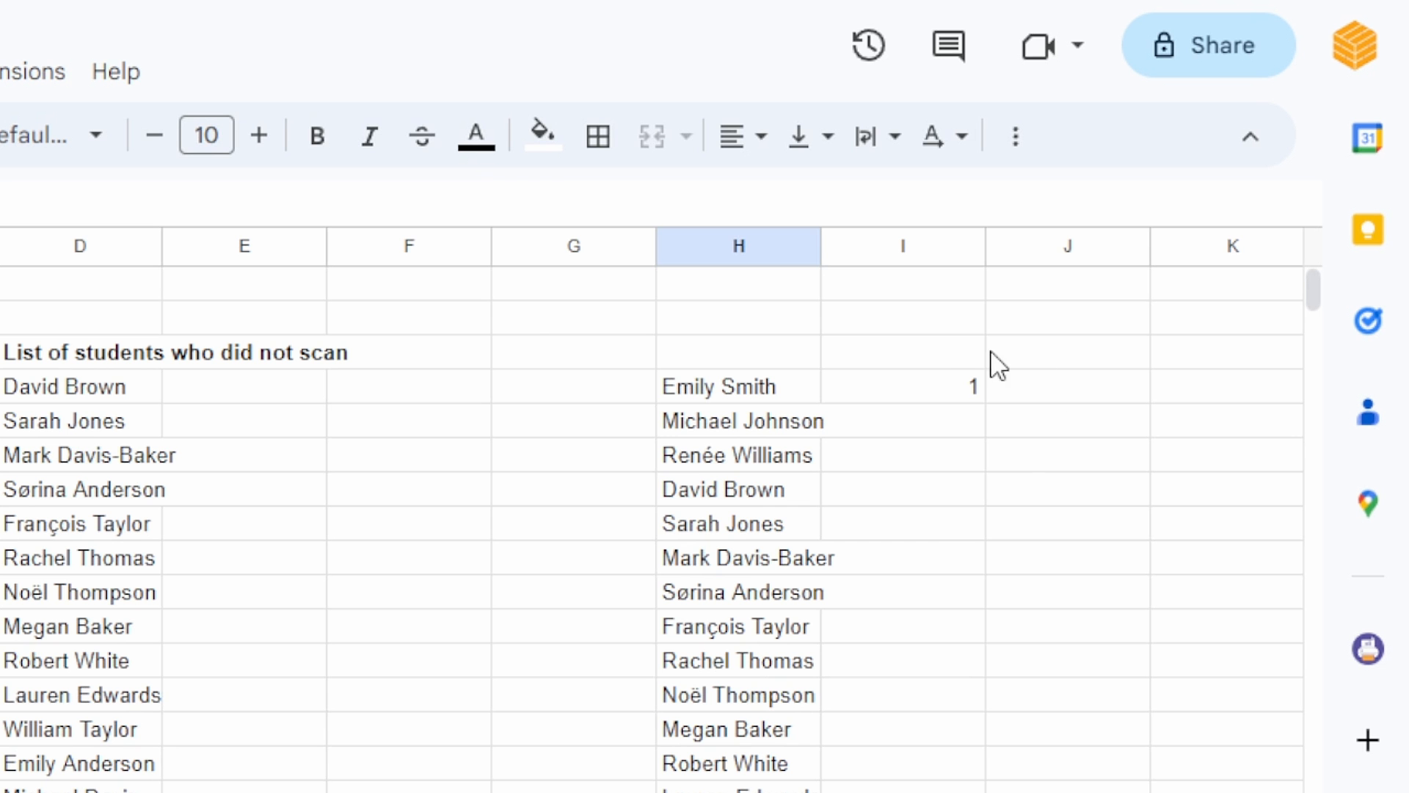
# Fill the I4 MATCH formula down column I beside the student names
pyautogui.click(1094, 353)
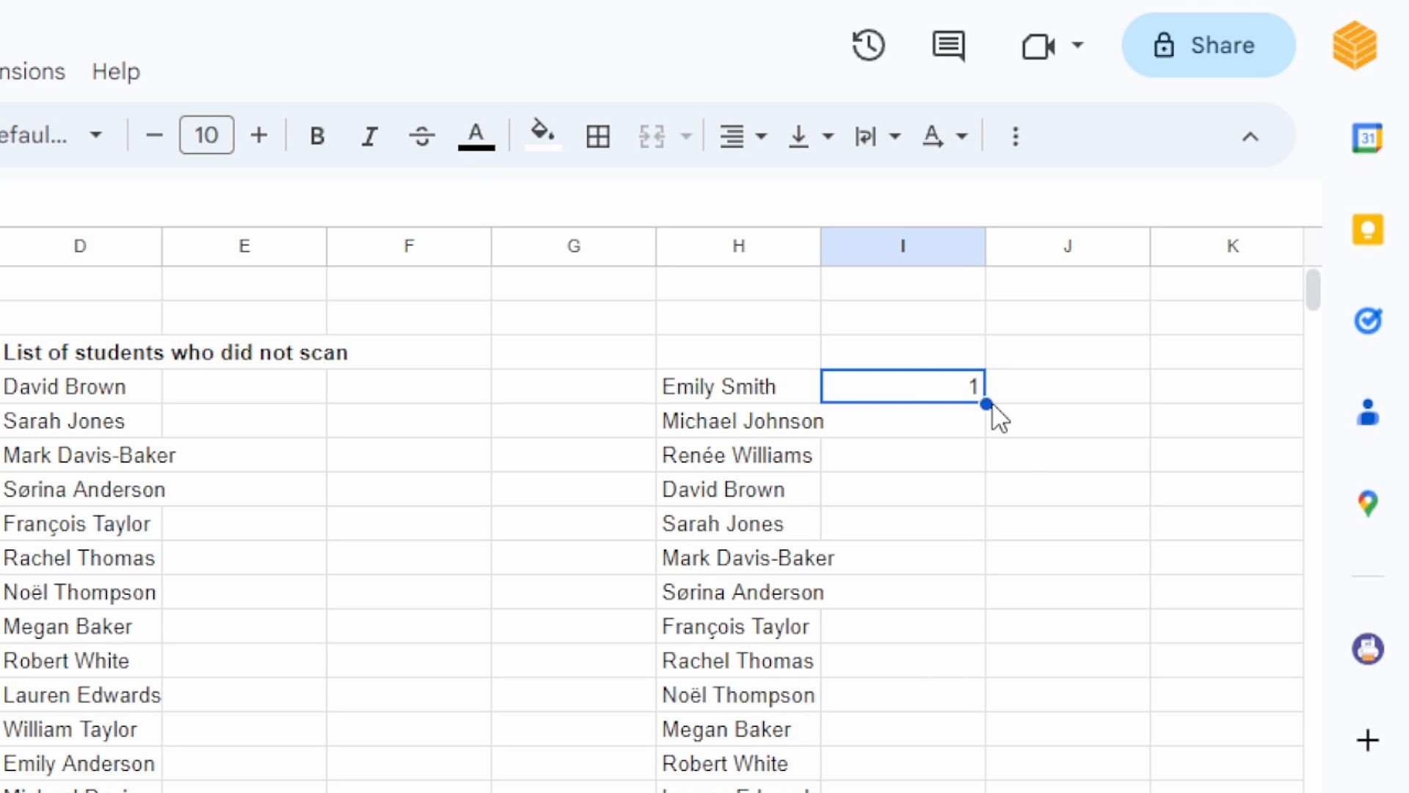
pyautogui.moveTo(986, 403); pyautogui.dragTo(896, 477)
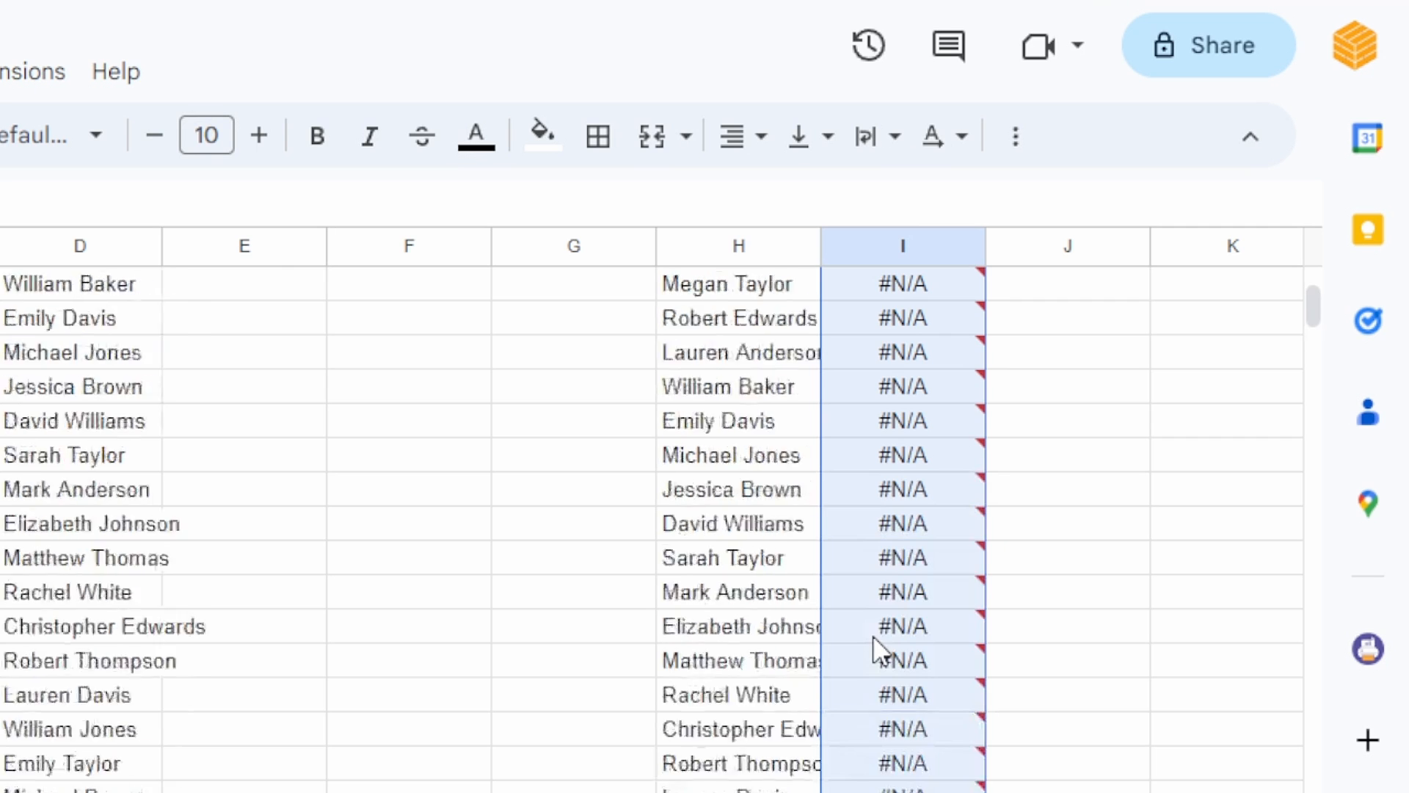
pyautogui.scroll(10, 876, 649)
pyautogui.click(903, 412)
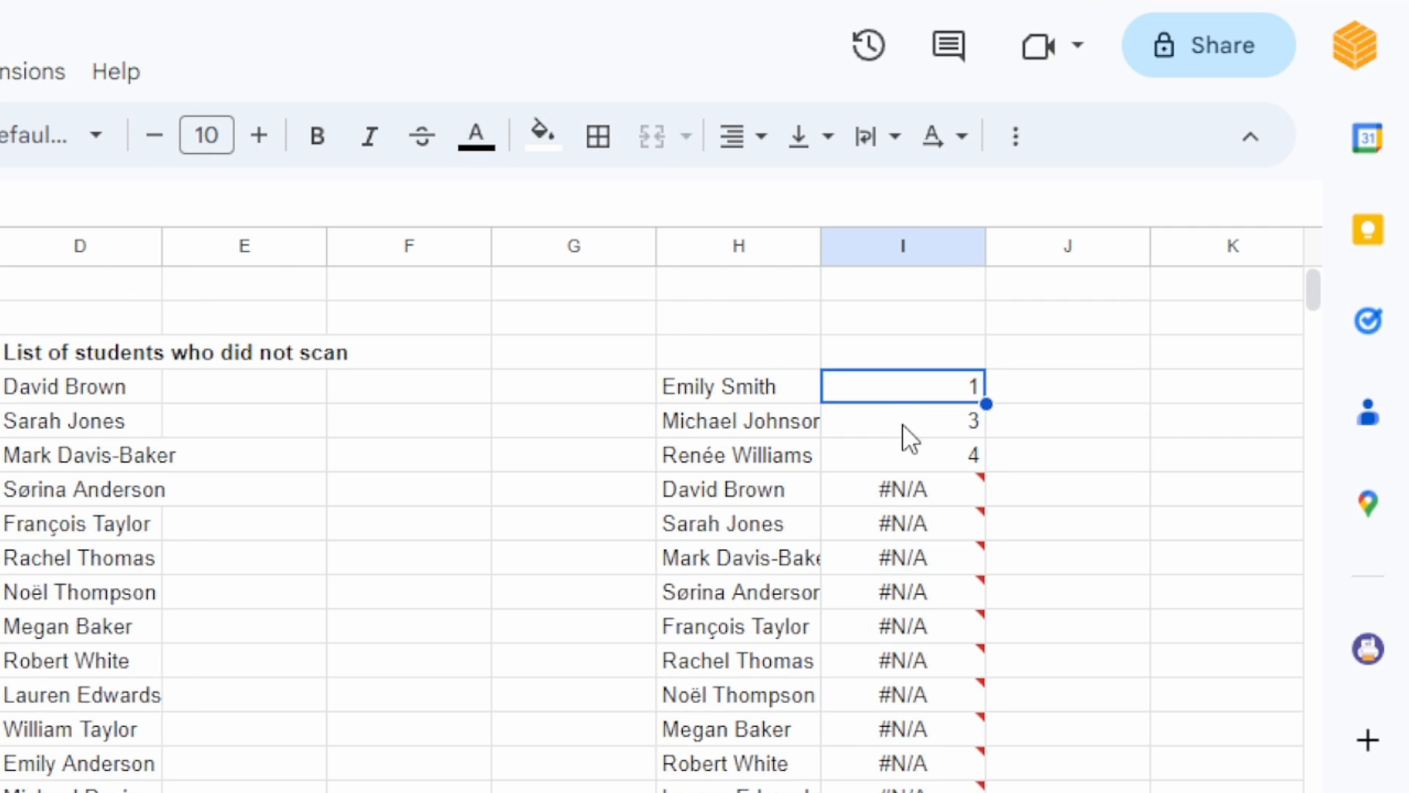
# Compare the numeric MATCH results in I4:I6 with where those students first appear in the Person column
pyautogui.click(912, 463)
pyautogui.click(907, 388)
pyautogui.click(755, 389)
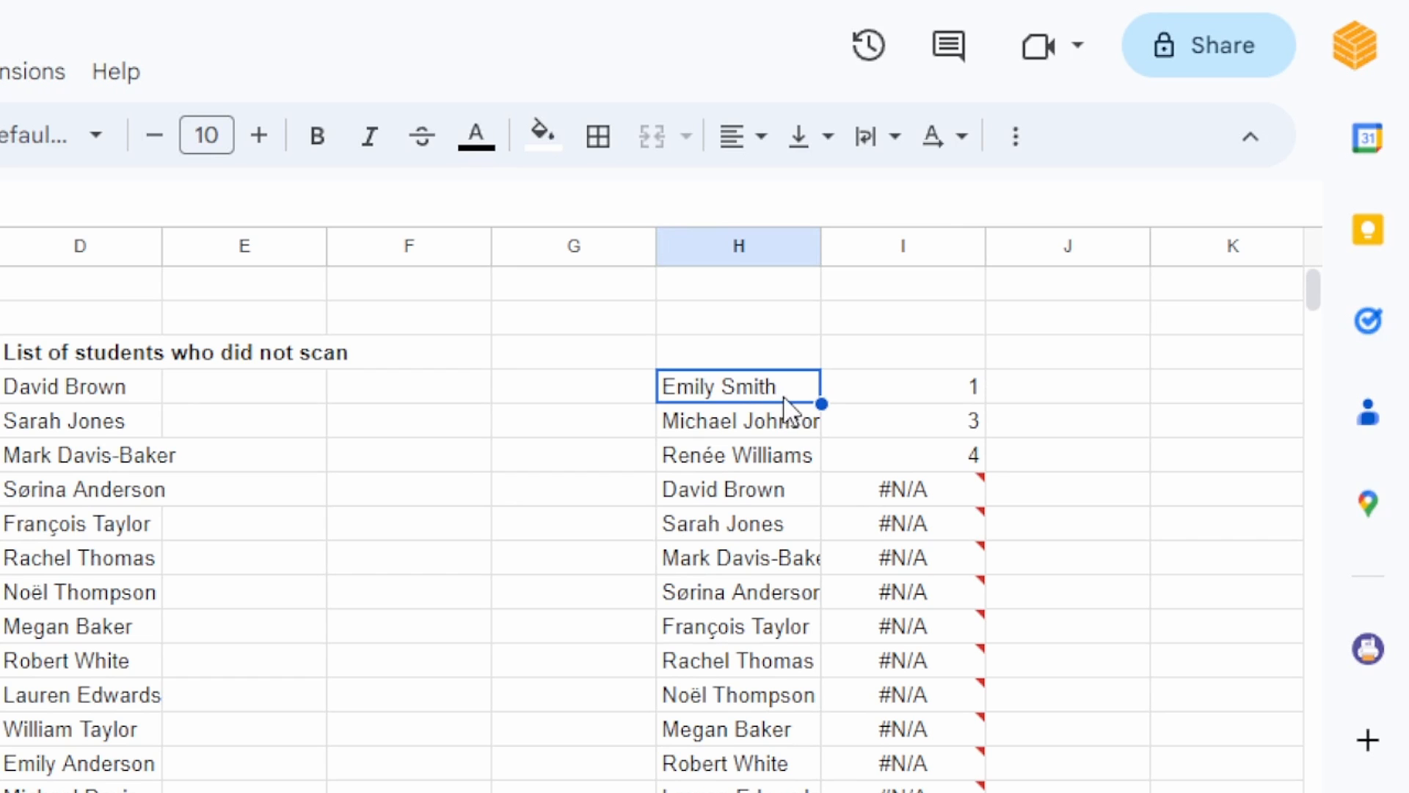
pyautogui.moveTo(432, 386); pyautogui.dragTo(443, 624)
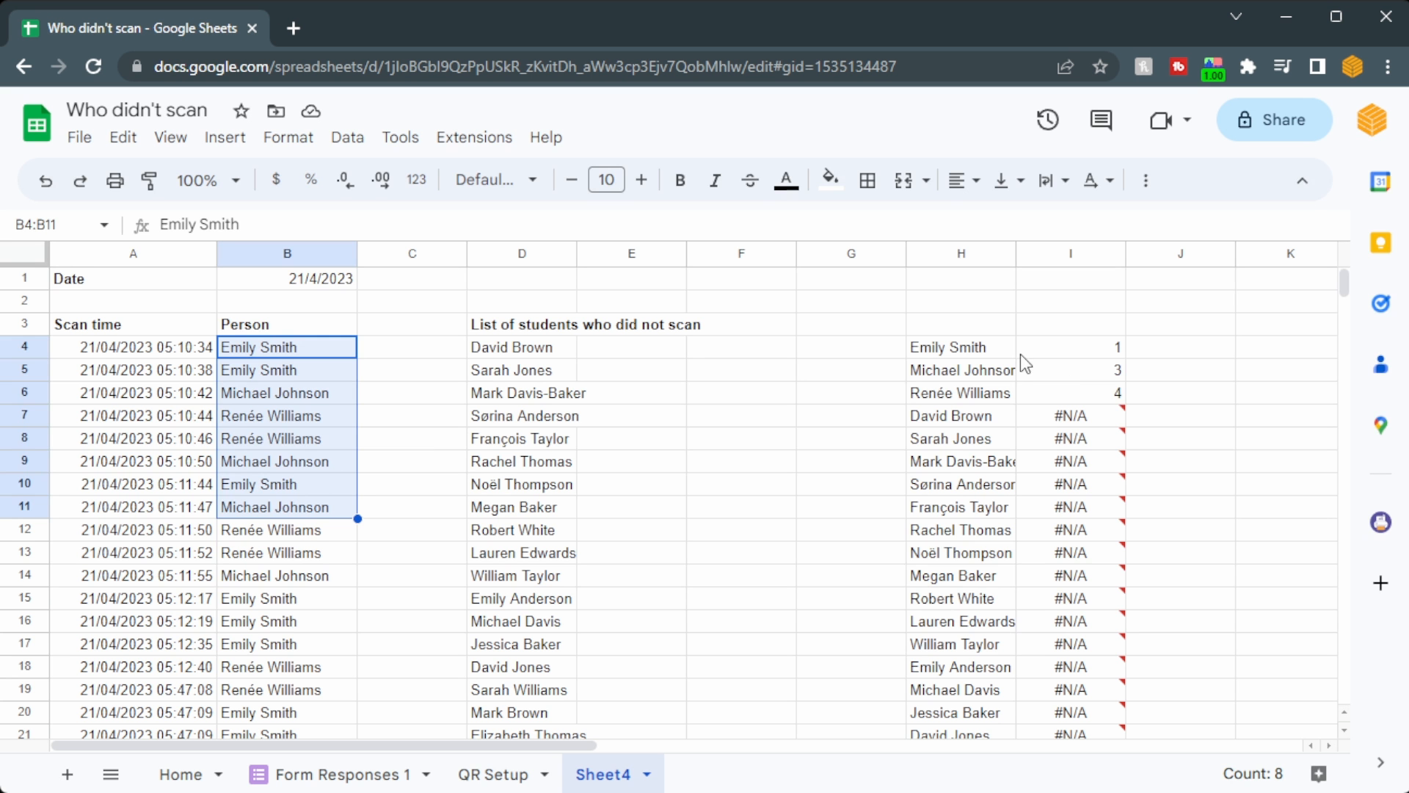
pyautogui.click(1001, 369)
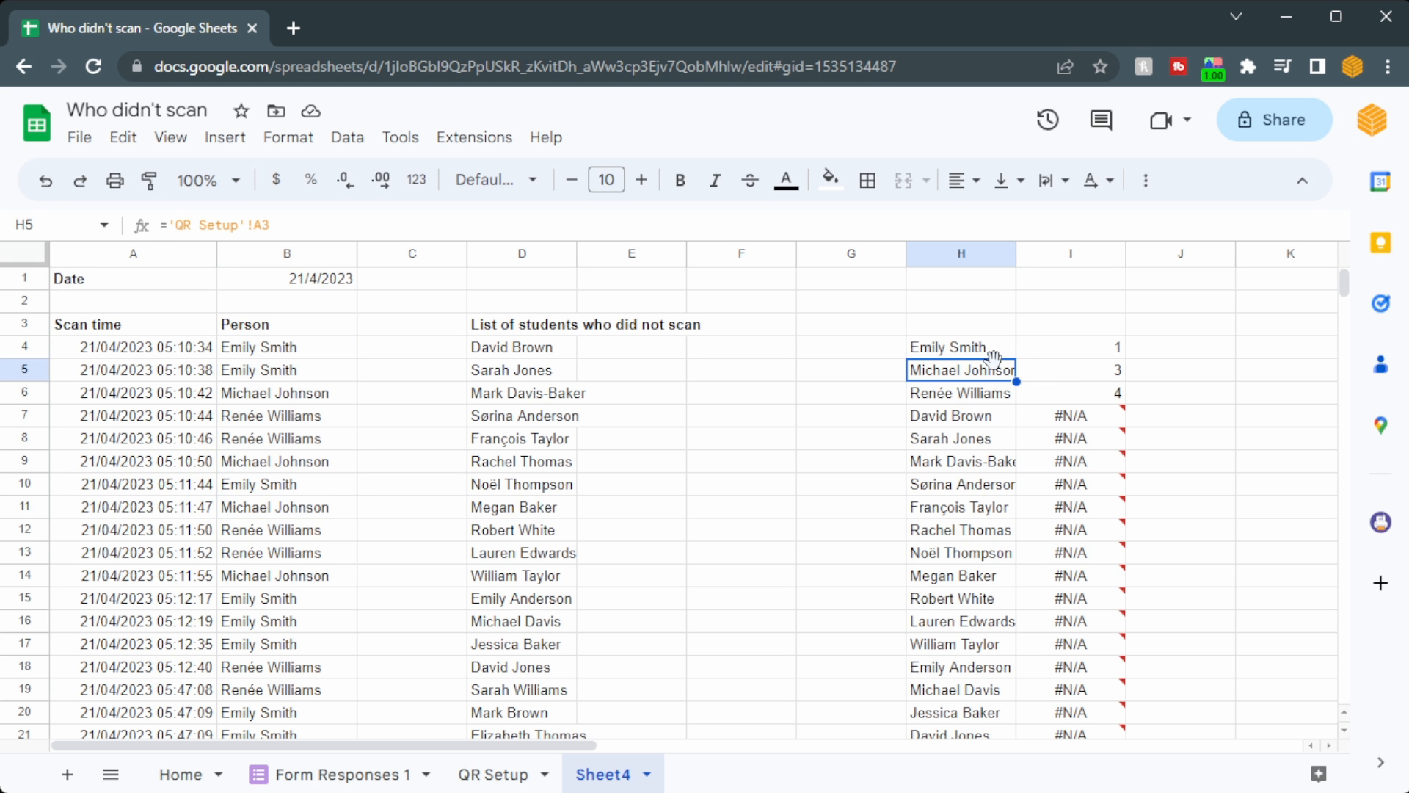
pyautogui.moveTo(277, 348); pyautogui.dragTo(282, 557)
pyautogui.click(275, 355)
pyautogui.click(281, 374)
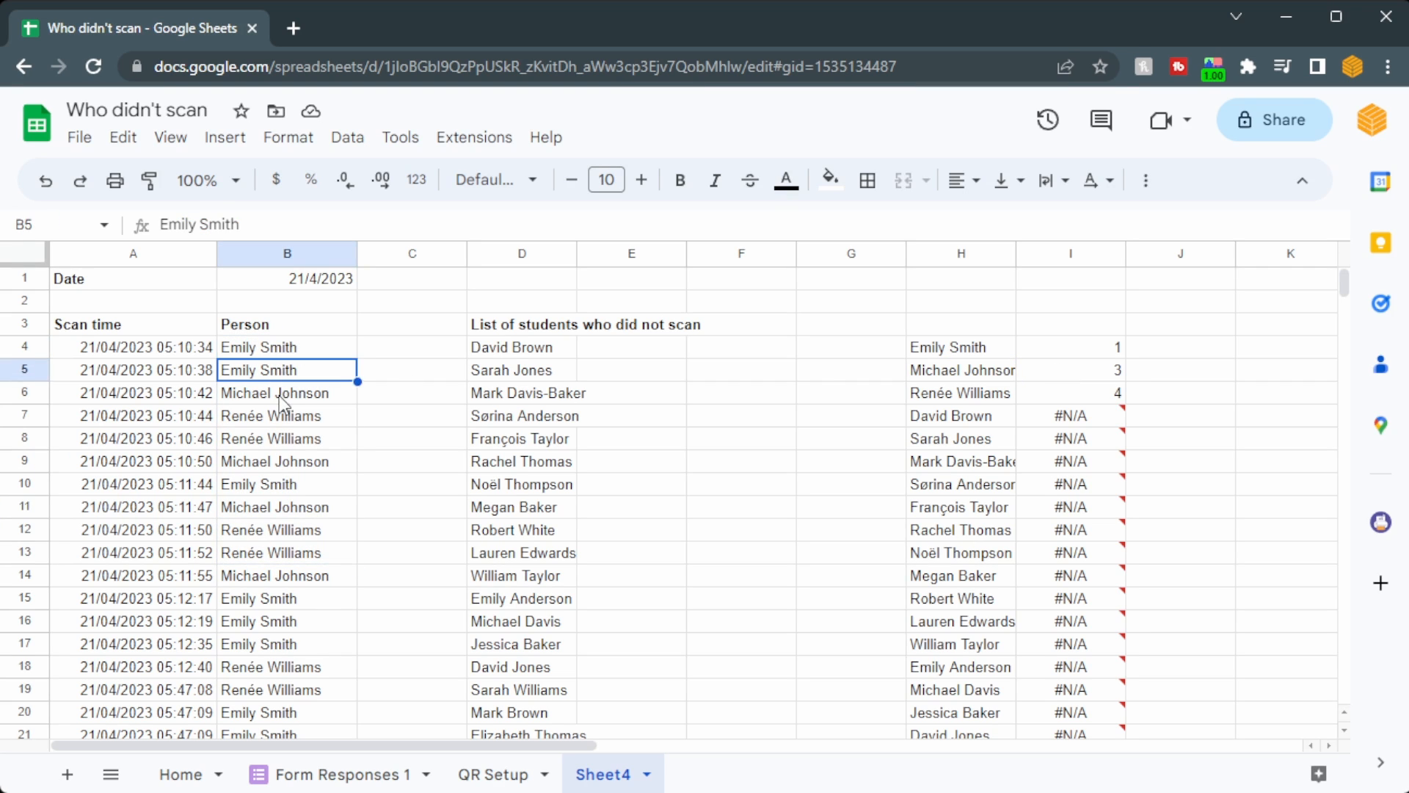
pyautogui.click(283, 397)
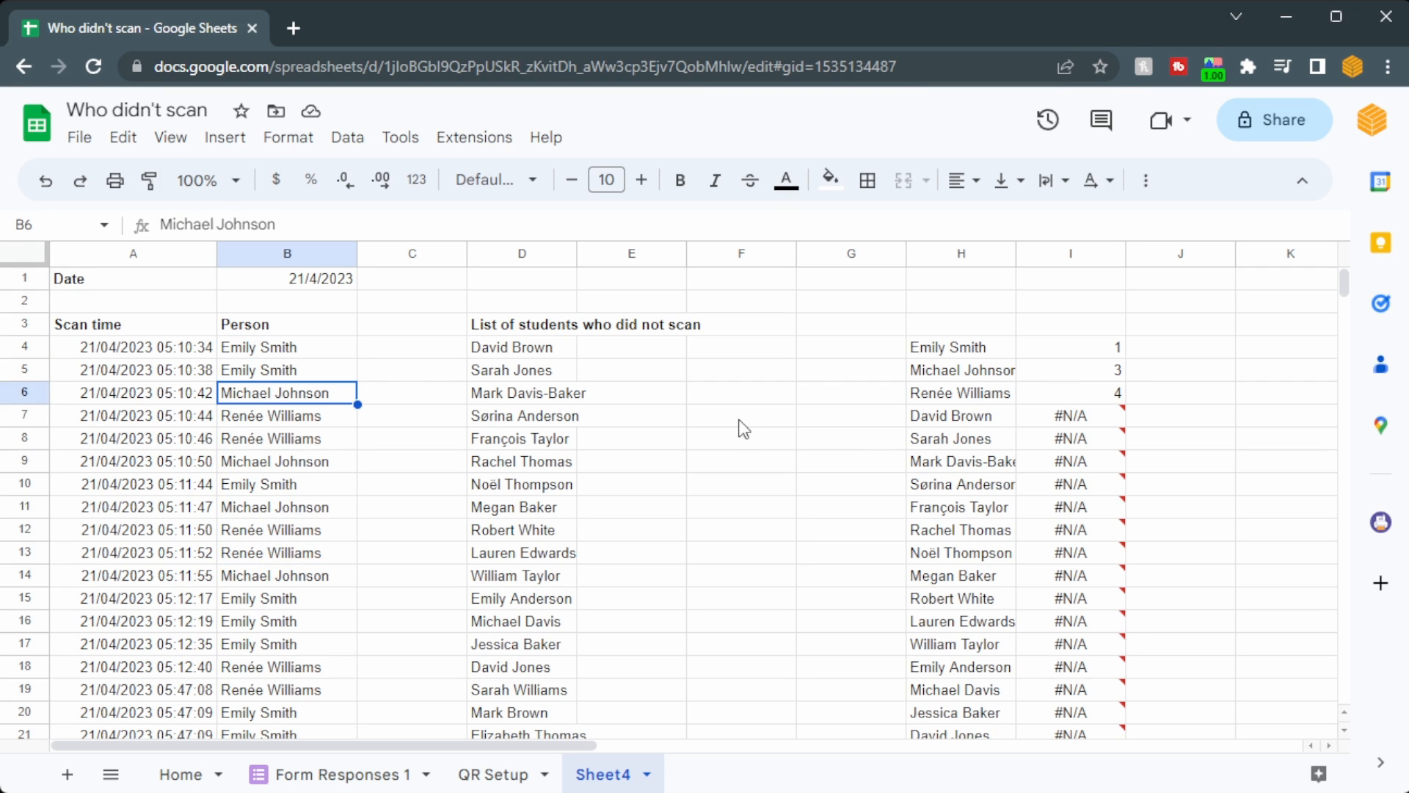
pyautogui.click(313, 419)
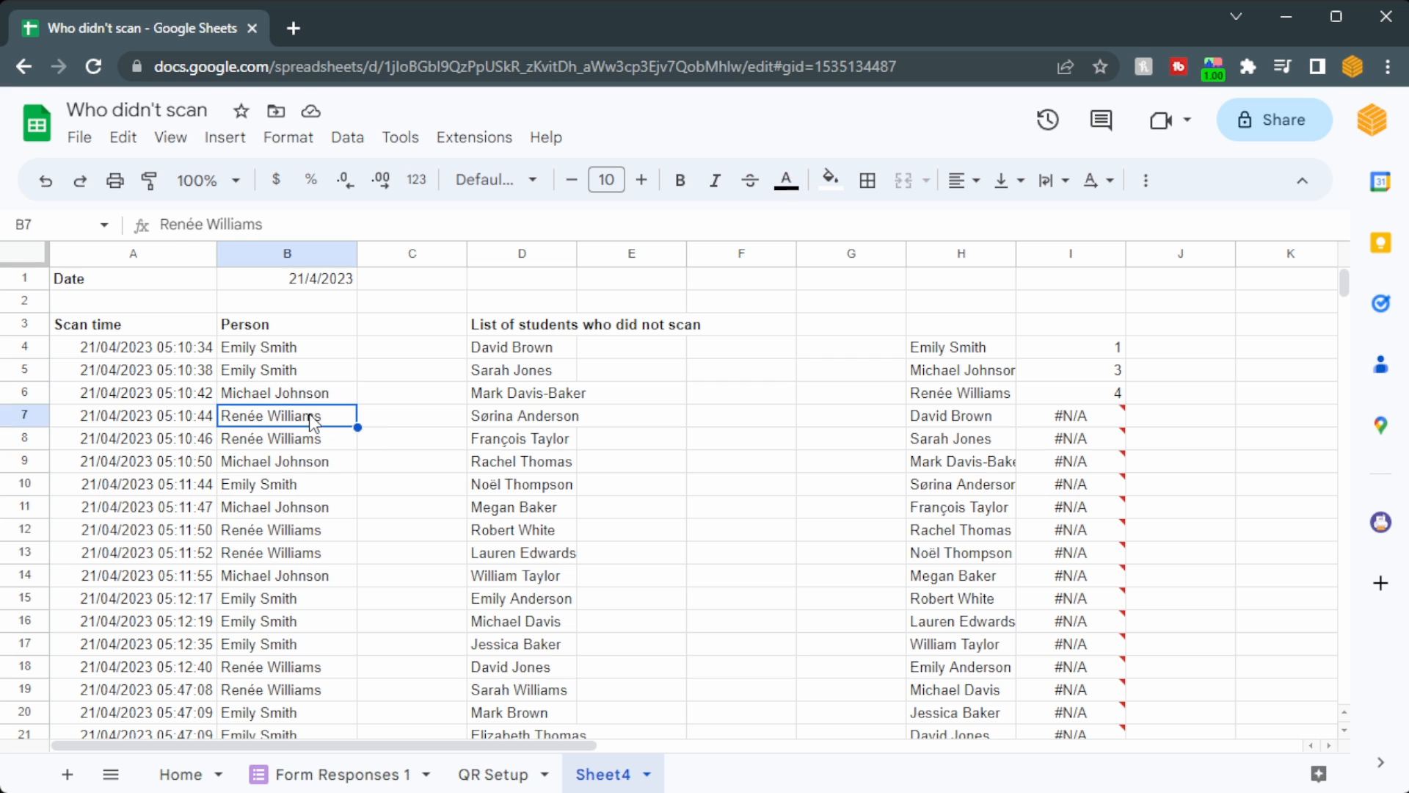
# Check the students from H7 down against the Person column to examine their MATCH results
pyautogui.click(953, 415)
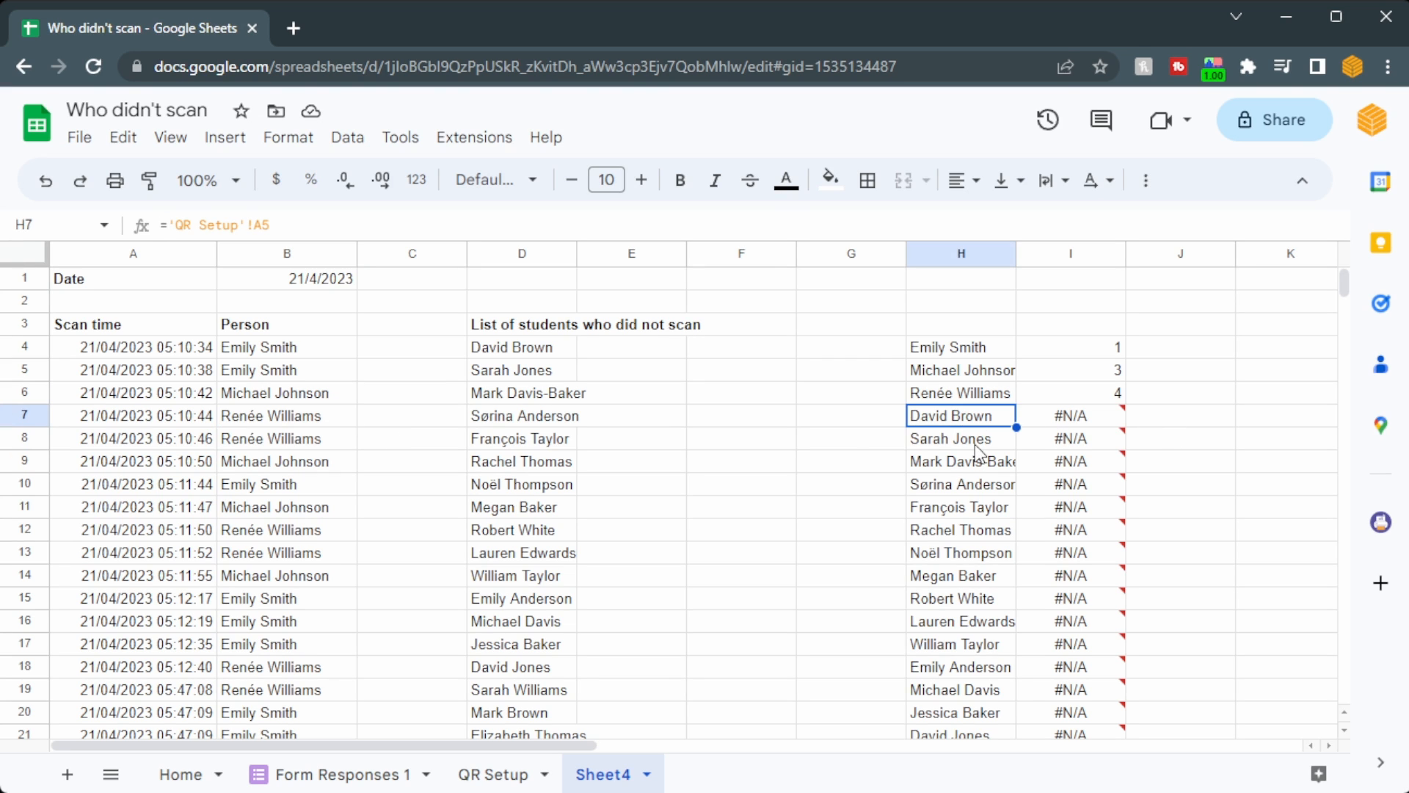
pyautogui.scroll(-7, 976, 440)
pyautogui.scroll(7, 977, 442)
pyautogui.moveTo(288, 349); pyautogui.dragTo(286, 514)
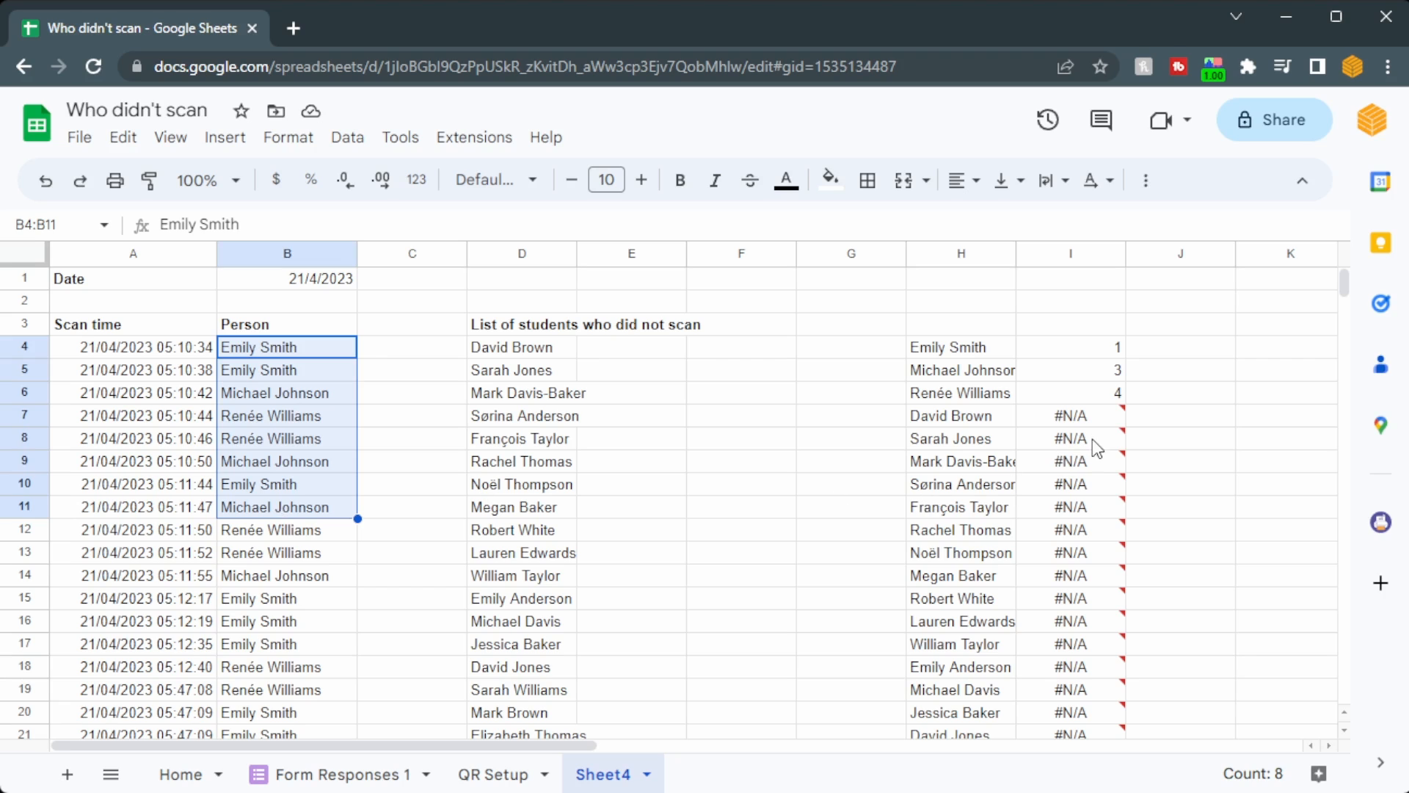
pyautogui.moveTo(1097, 428)
pyautogui.click(1071, 405)
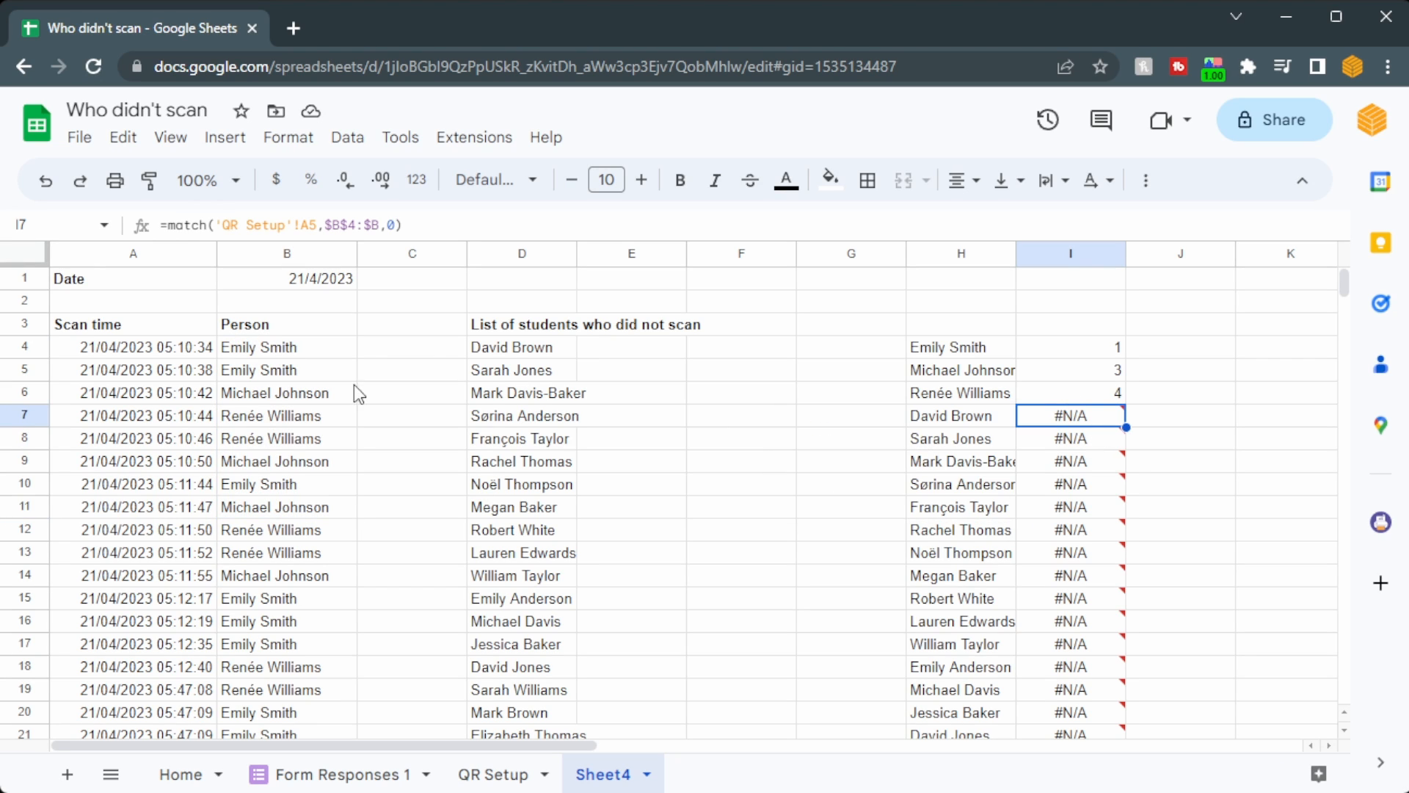
# Wrap the I4 MATCH formula in ISNA, following the D4 formula, to give =isna(match('QR Setup'!A2,$B$4:$B,0))
pyautogui.click(521, 350)
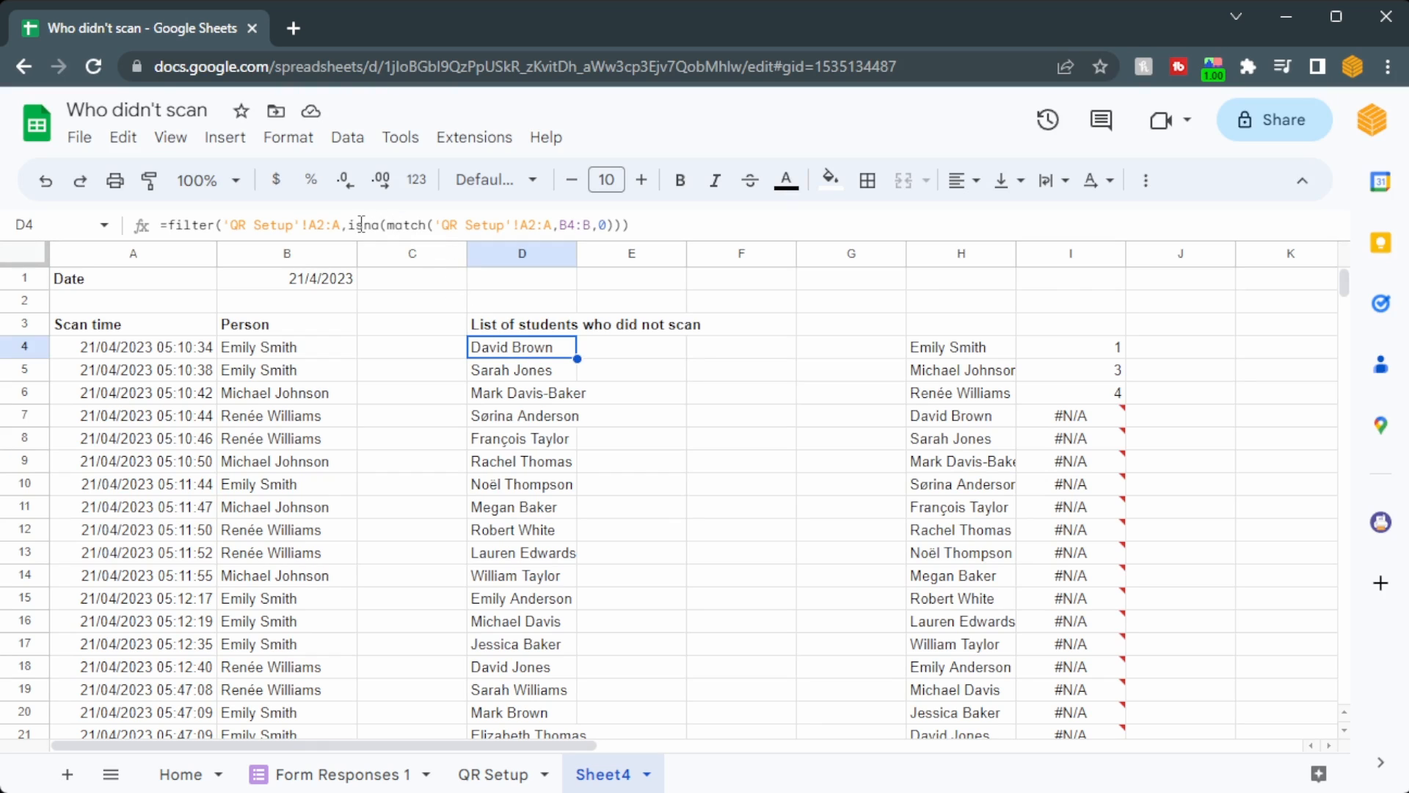
pyautogui.click(1101, 352)
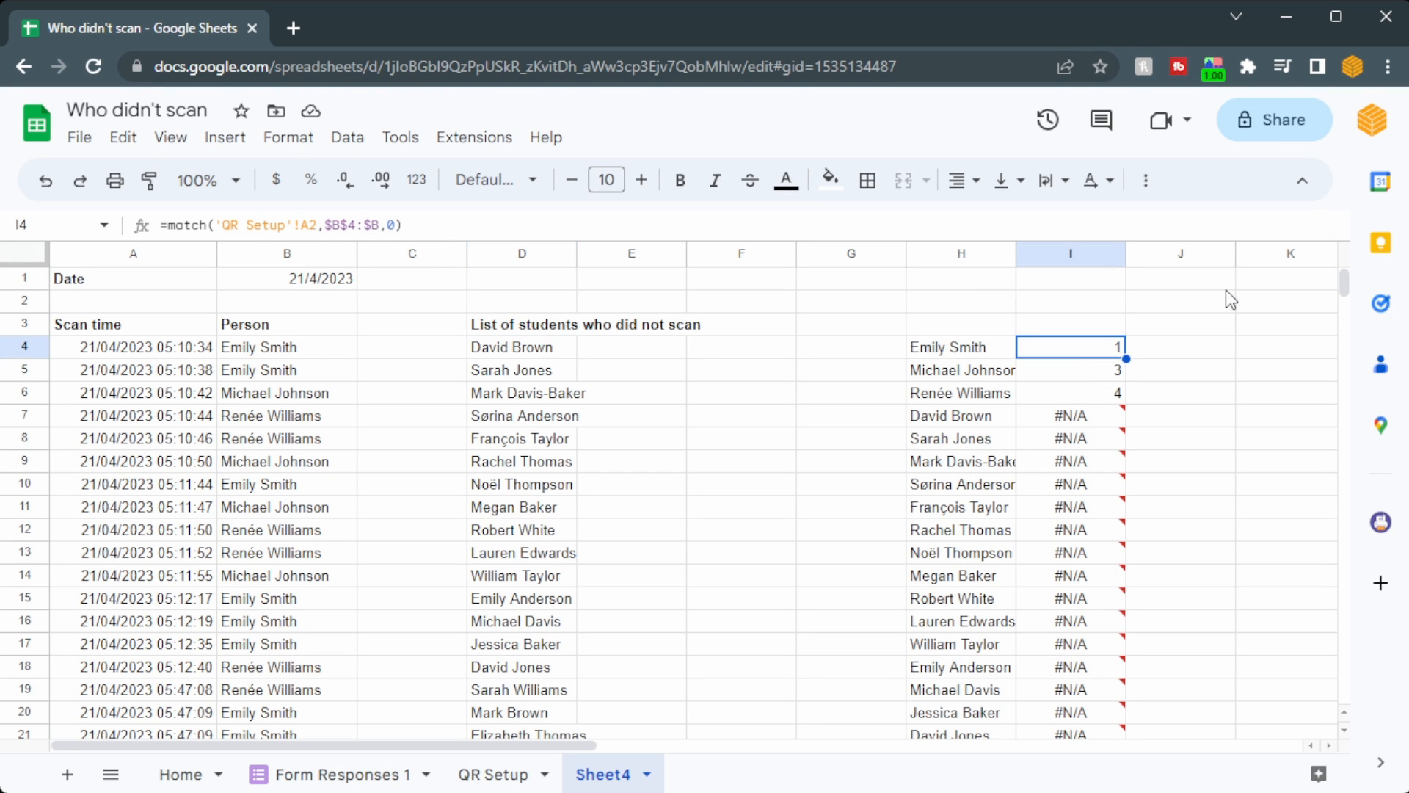
pyautogui.press('Return')
pyautogui.write('isna(')
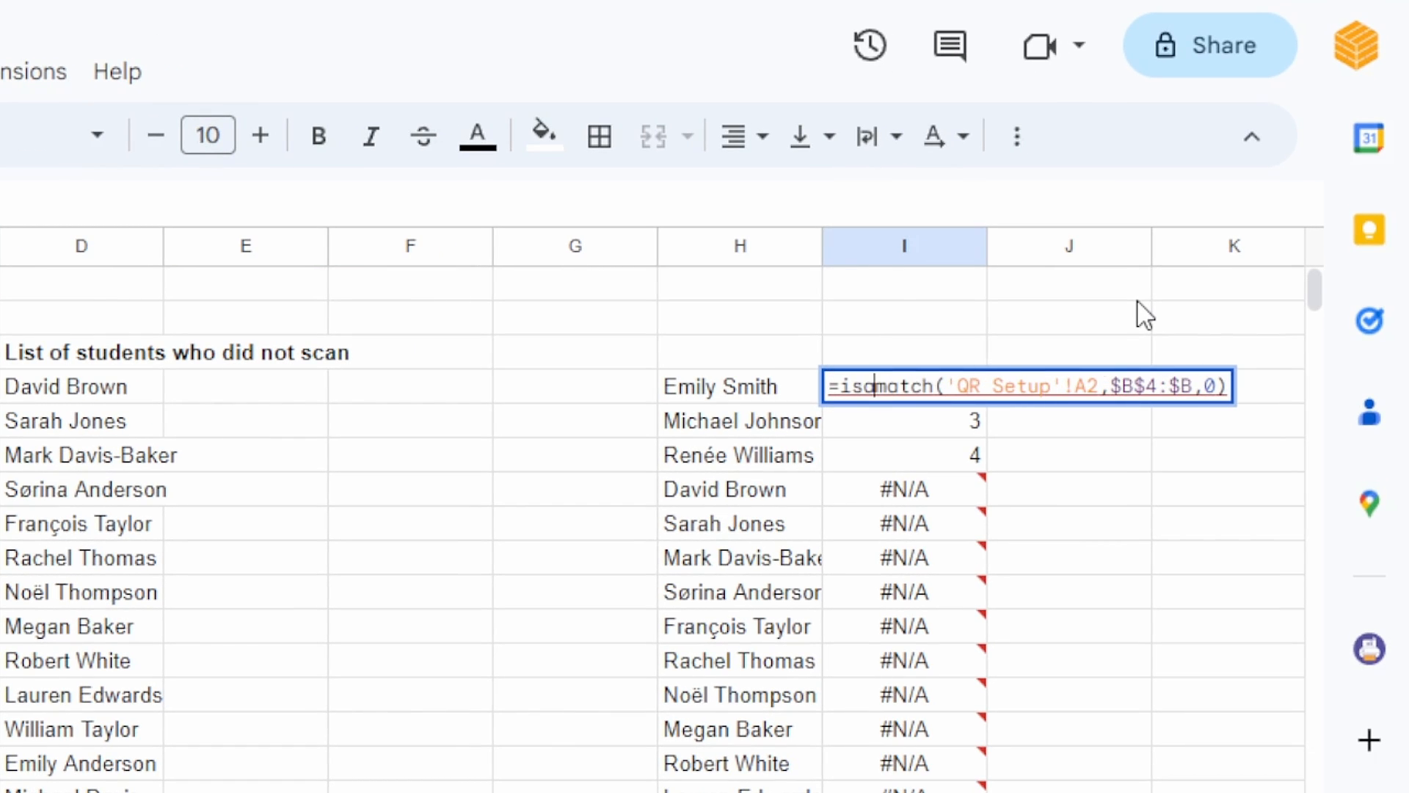
pyautogui.press('End')
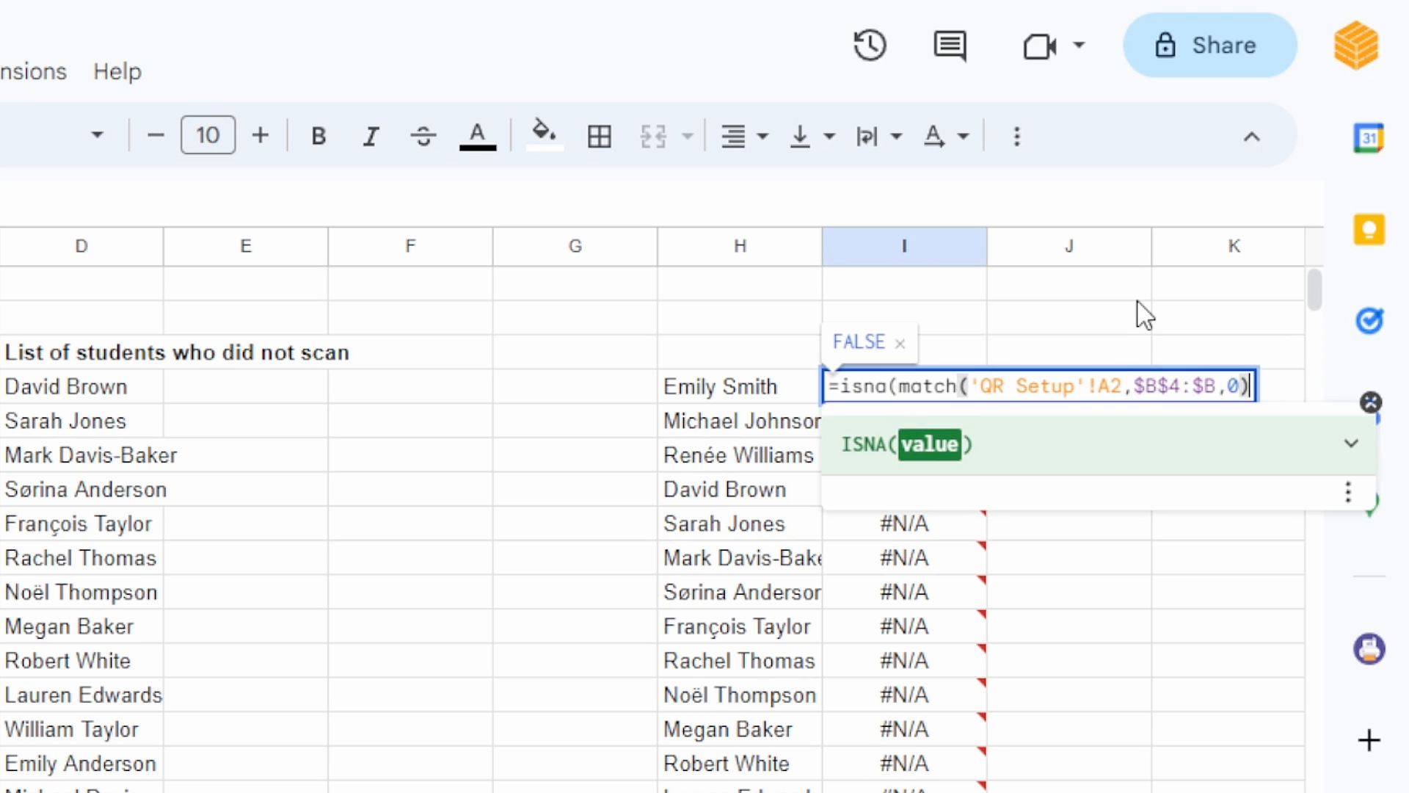
pyautogui.write(')')
pyautogui.press('Return')
pyautogui.press('Up')
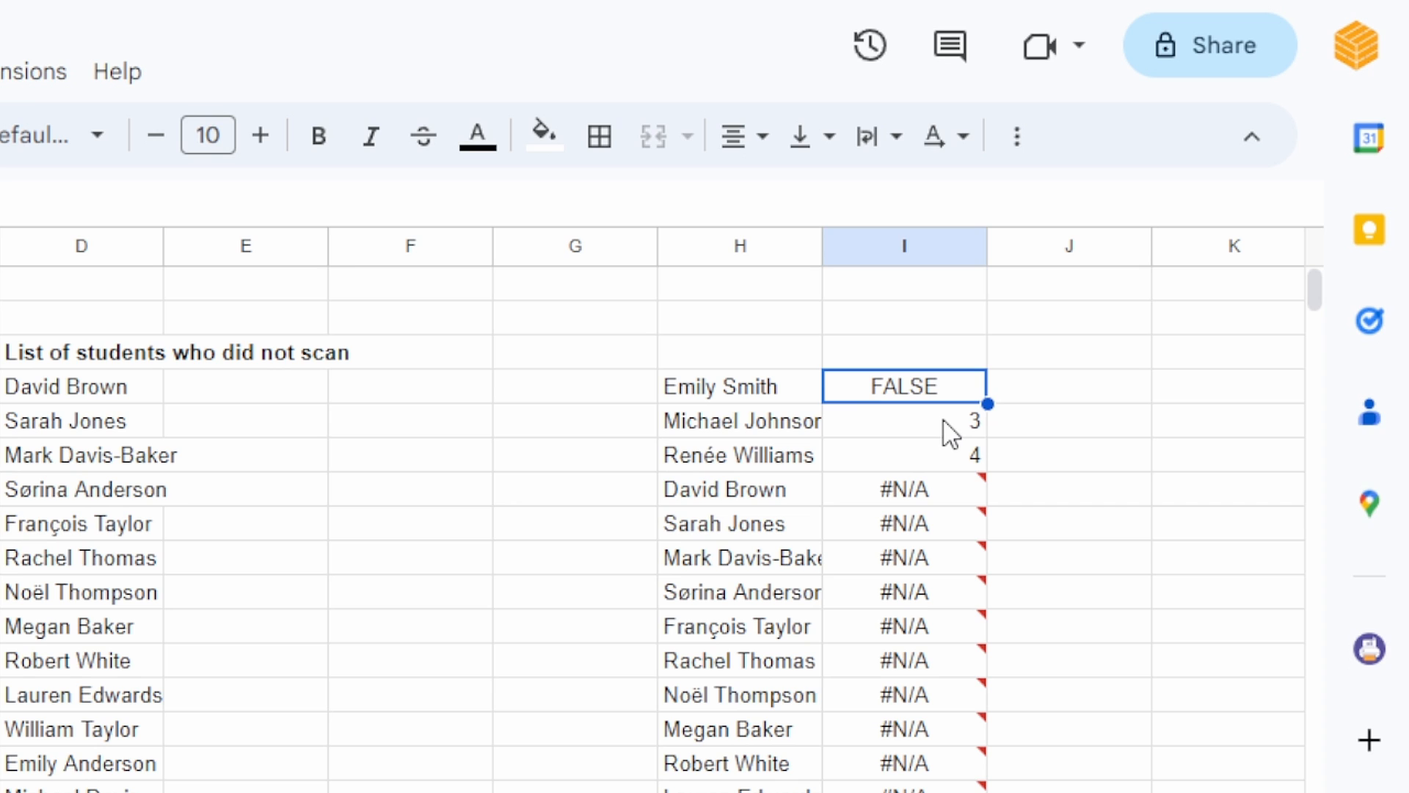
# Review the MATCH value inside the I4 ISNA formula and fill that formula down column I
pyautogui.click(952, 514)
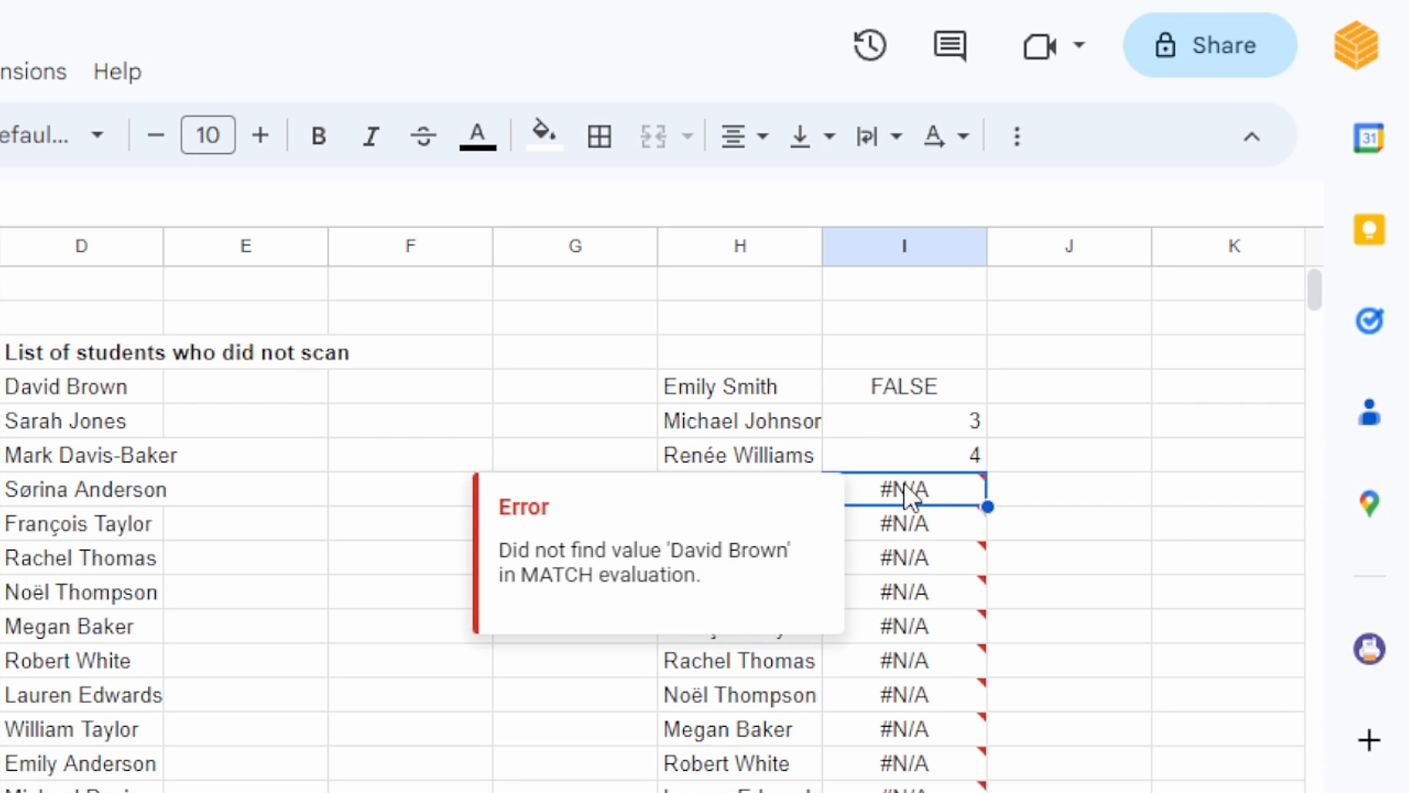
pyautogui.click(892, 388)
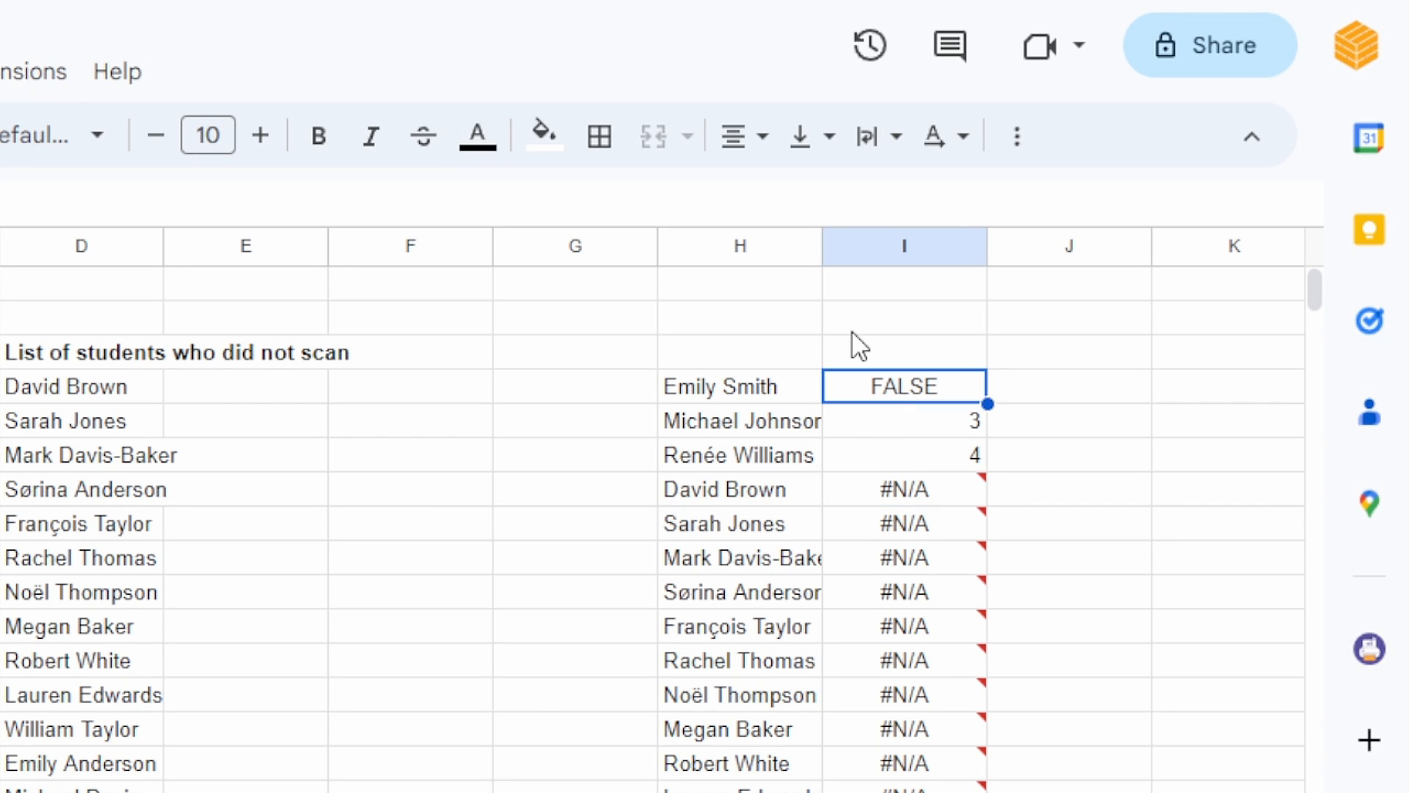
pyautogui.doubleClick(951, 396)
pyautogui.moveTo(898, 386); pyautogui.dragTo(1247, 378)
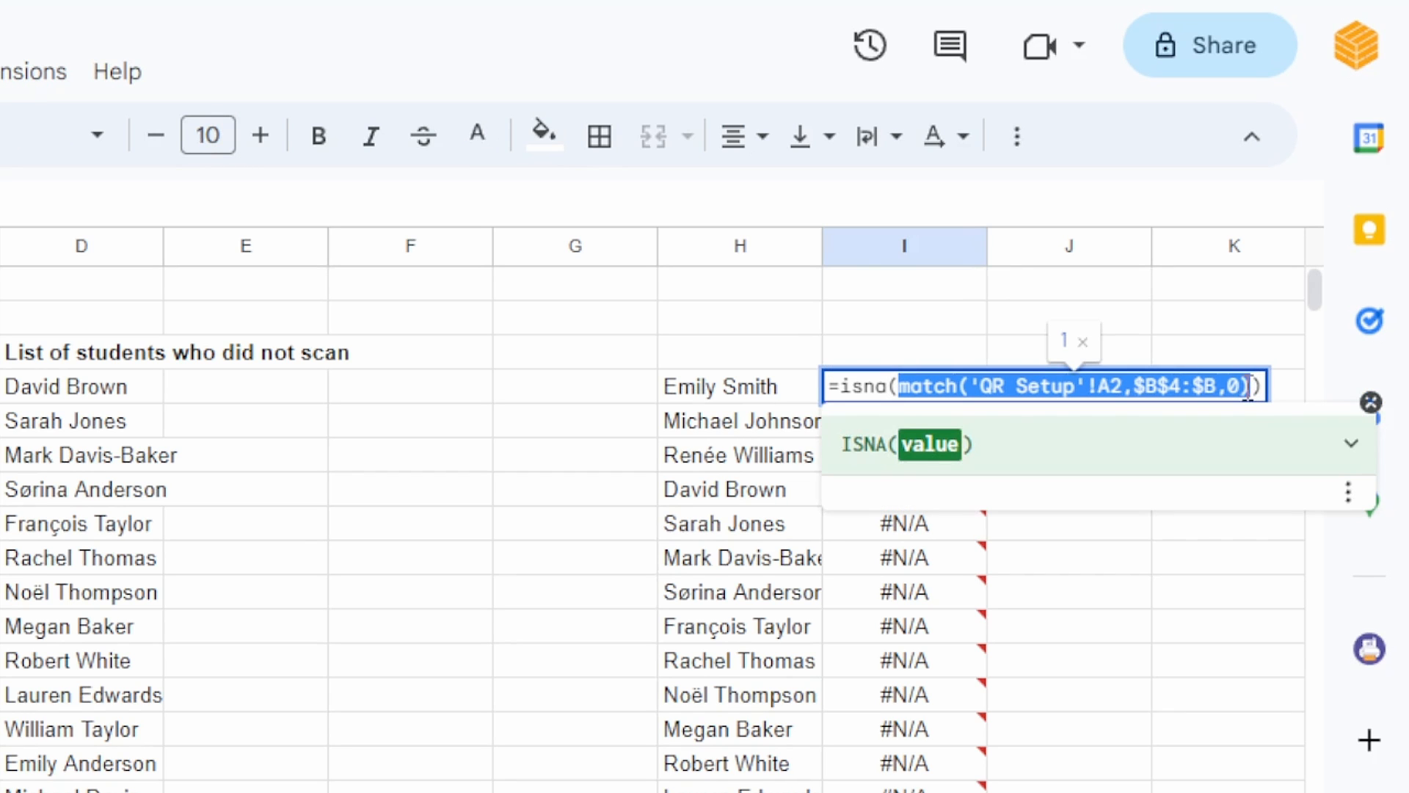
pyautogui.press('Escape')
pyautogui.moveTo(987, 402); pyautogui.dragTo(999, 782)
pyautogui.scroll(6, 999, 781)
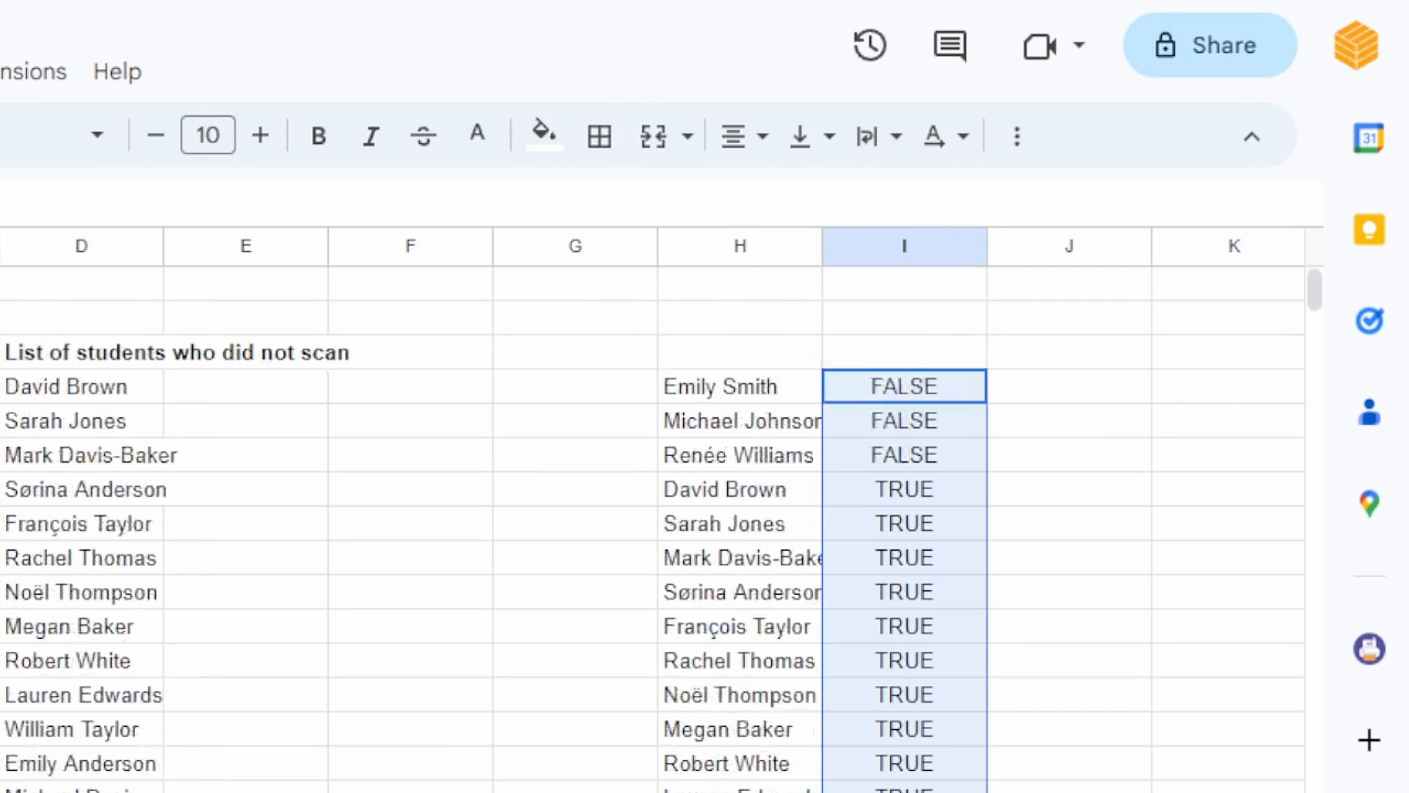
# Compare the TRUE and FALSE values in column I with the names in column H and the filtered list in column D
pyautogui.moveTo(910, 489); pyautogui.dragTo(903, 789)
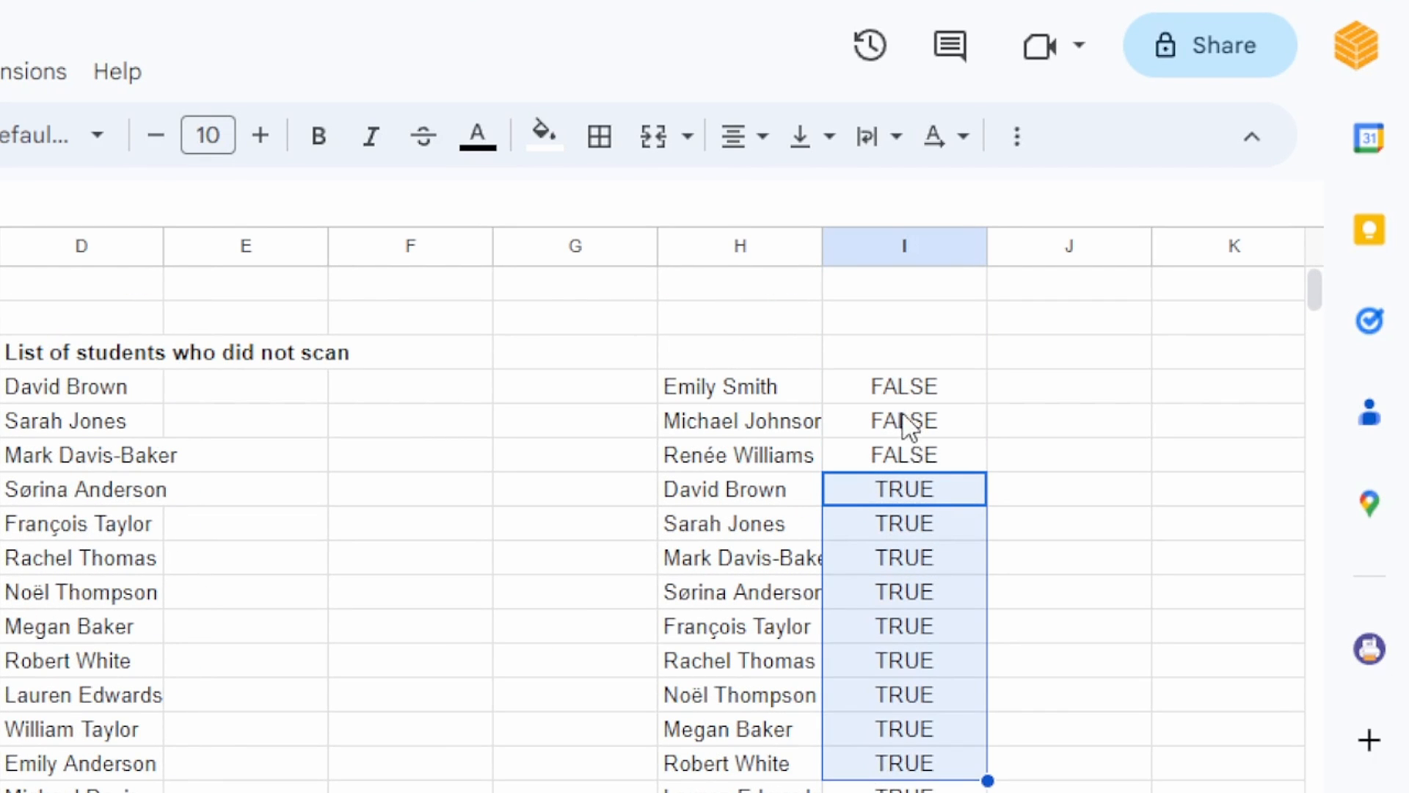
pyautogui.moveTo(908, 387); pyautogui.dragTo(903, 469)
pyautogui.click(905, 383)
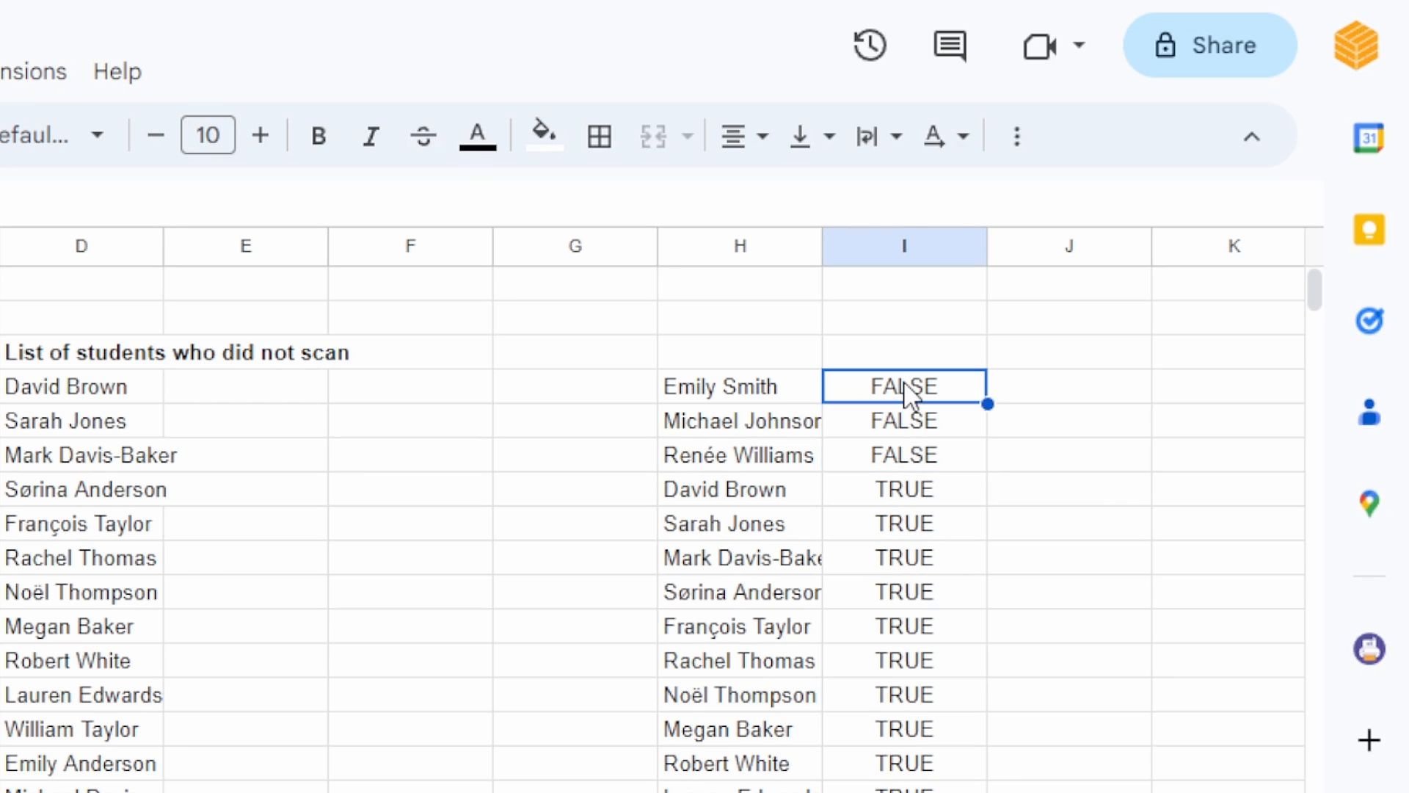
pyautogui.moveTo(92, 390); pyautogui.dragTo(86, 422)
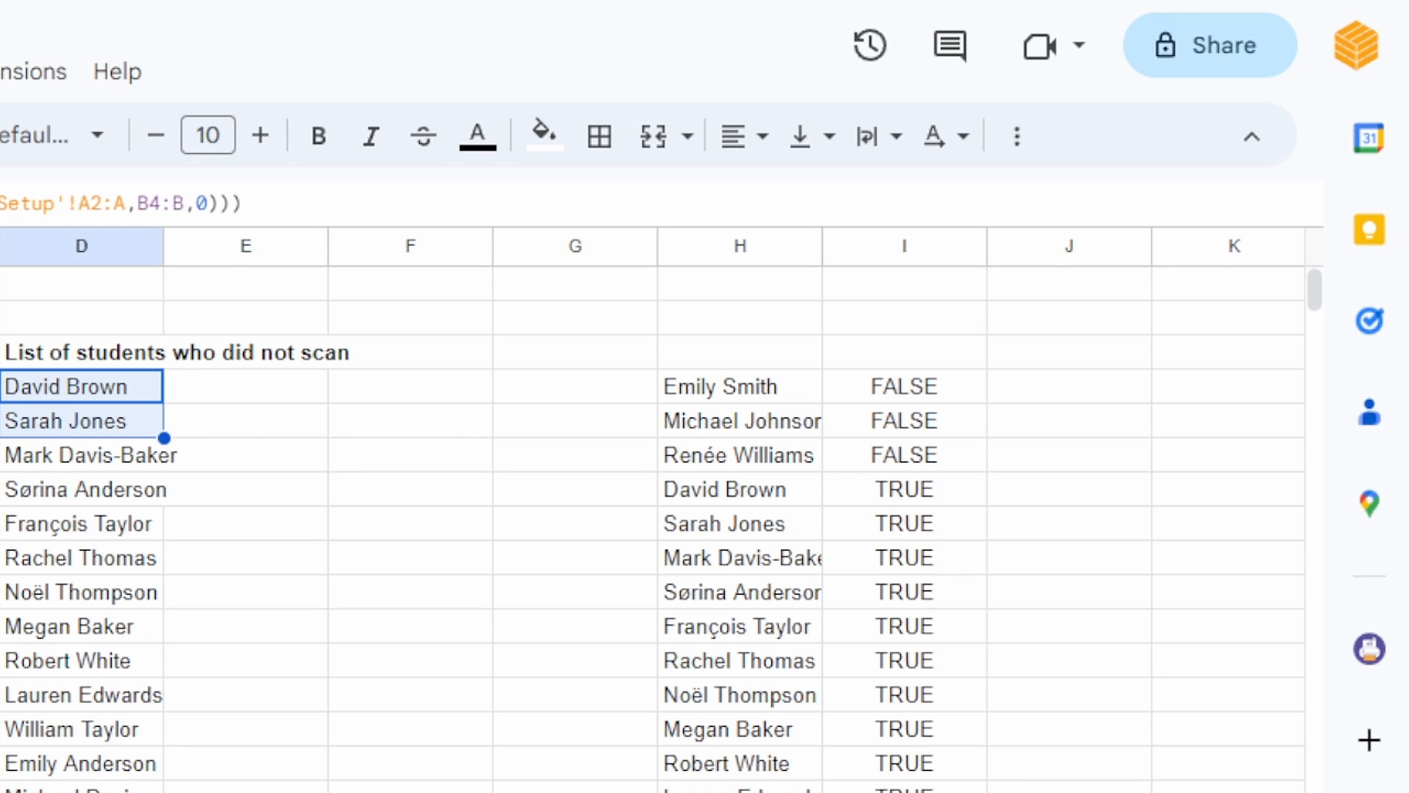
pyautogui.click(886, 400)
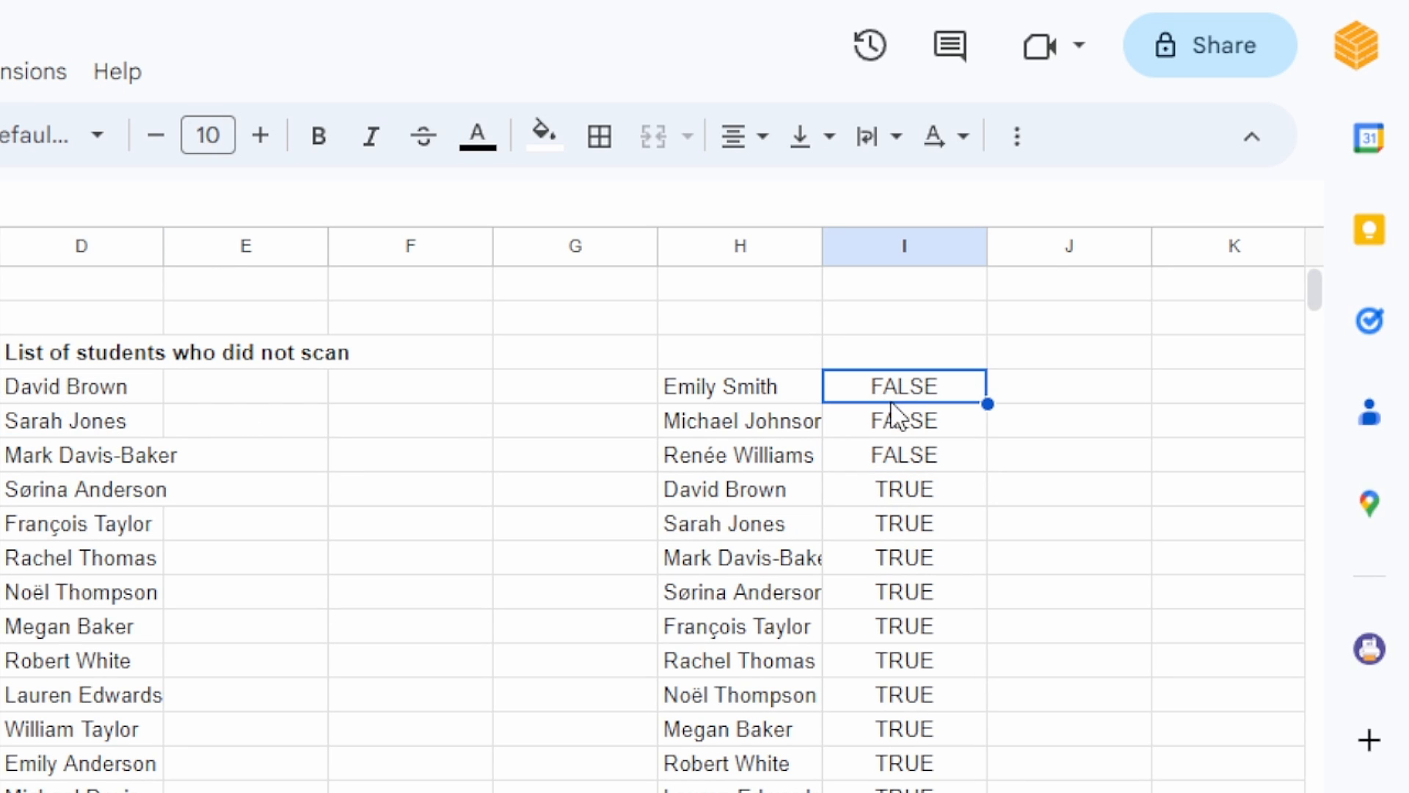
pyautogui.click(785, 393)
pyautogui.moveTo(786, 392); pyautogui.dragTo(762, 791)
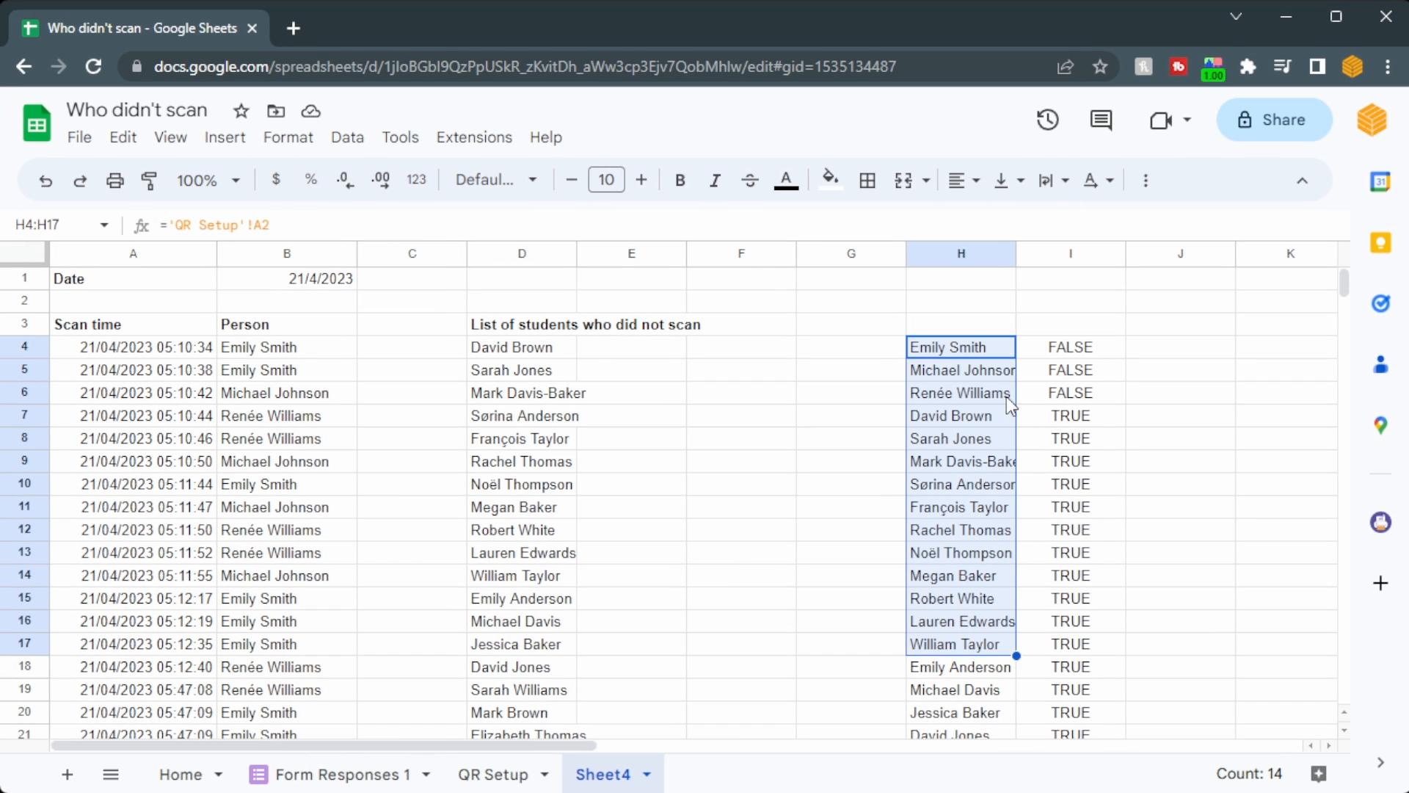
# Match the students marked TRUE from H7 down with the names in the filtered list starting at D4
pyautogui.moveTo(1062, 334); pyautogui.dragTo(1064, 562)
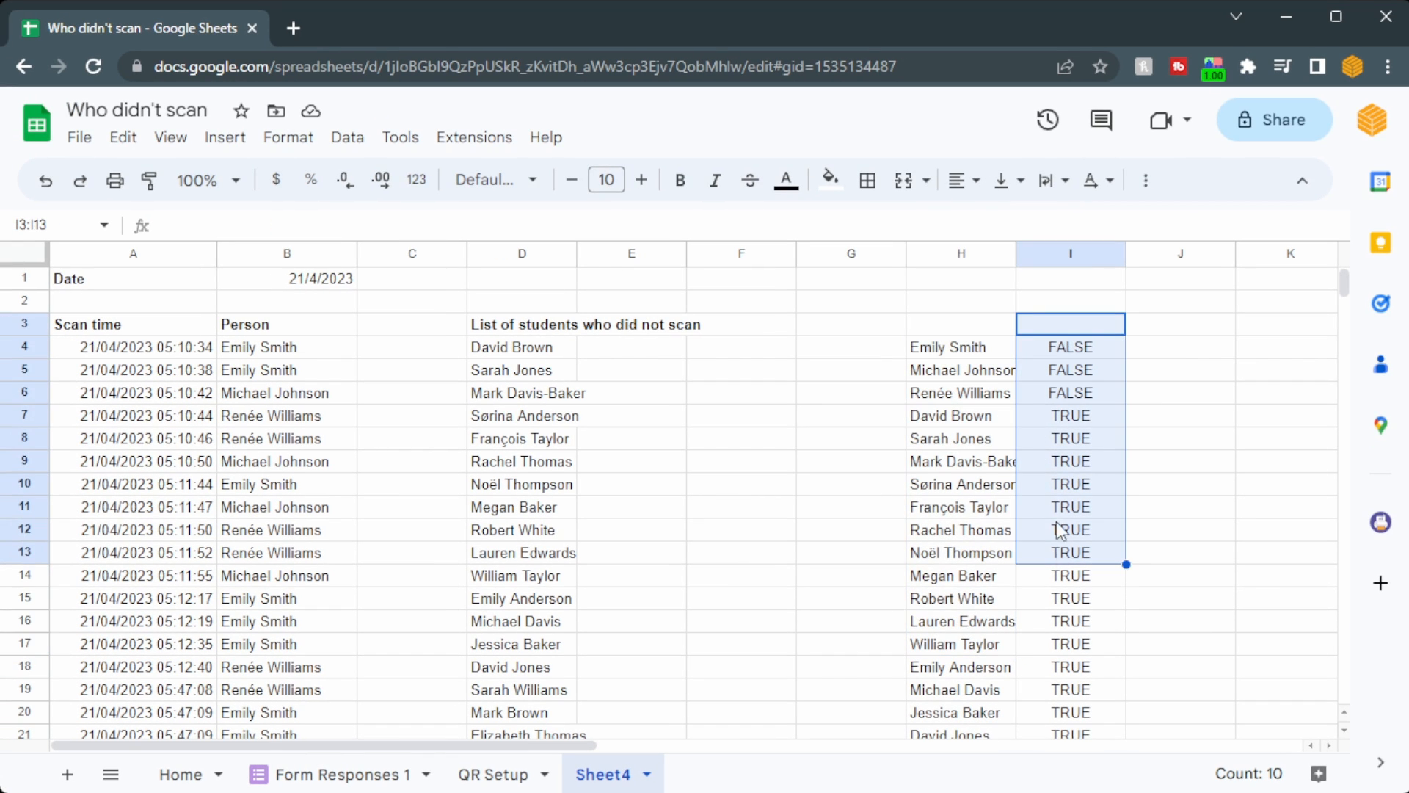
pyautogui.moveTo(954, 416); pyautogui.dragTo(1051, 636)
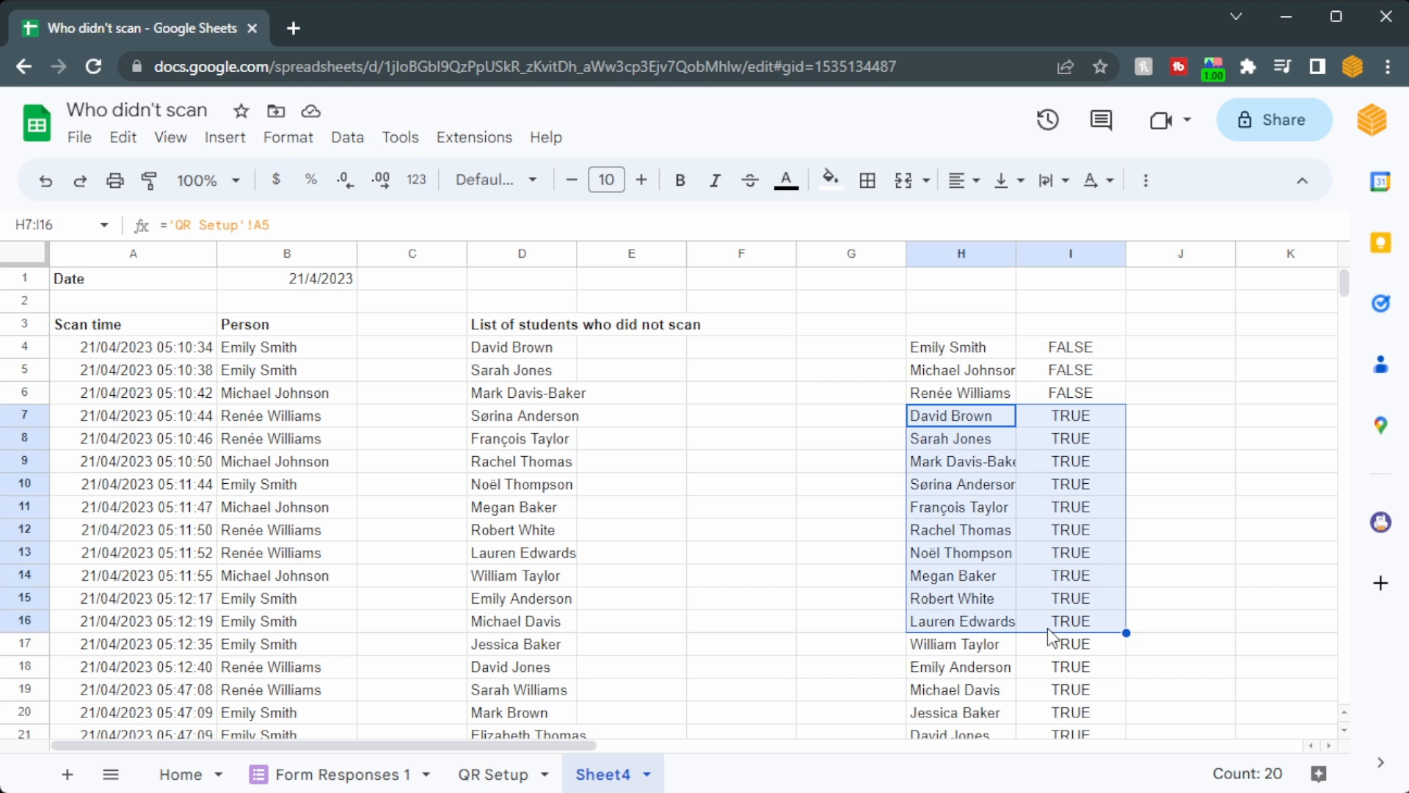
pyautogui.moveTo(490, 351); pyautogui.dragTo(534, 667)
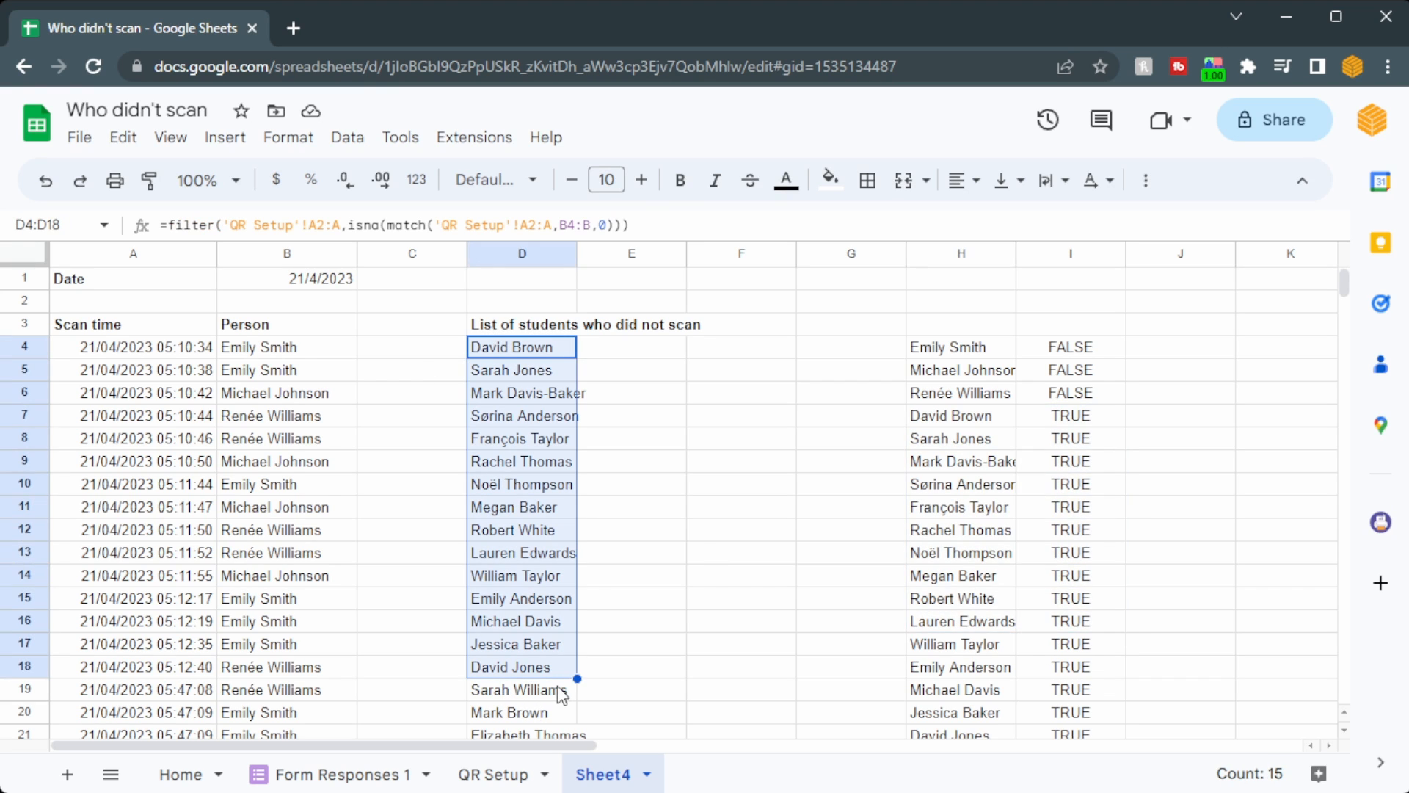
# Widen column D to fit the student names and clear the demonstration names and ISNA results from columns H and I
pyautogui.moveTo(577, 253); pyautogui.dragTo(600, 253)
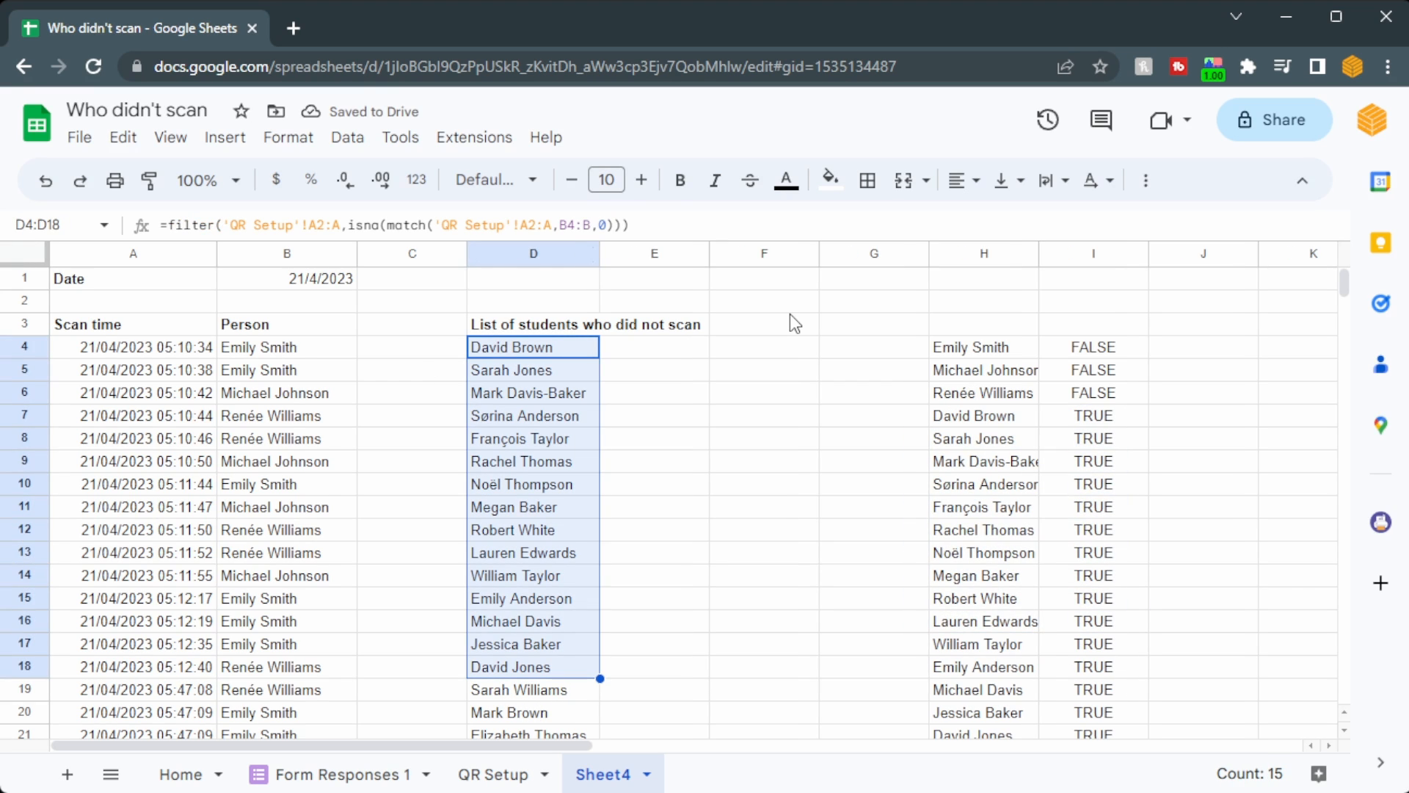
pyautogui.moveTo(976, 347); pyautogui.dragTo(1087, 370)
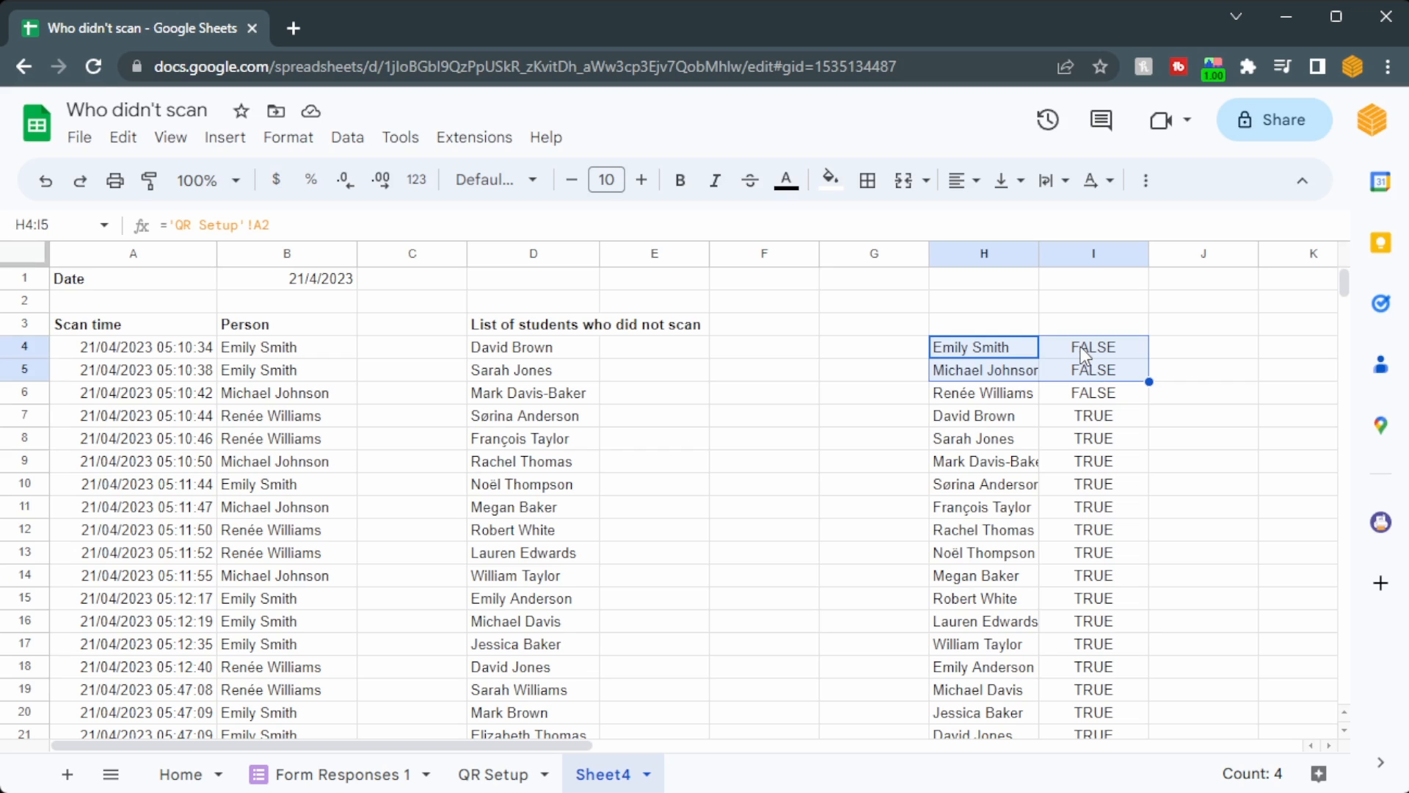
pyautogui.hotkey('ctrl', 'shift', 'Down')
pyautogui.press('Delete')
pyautogui.hotkey('ctrl', 'Up')
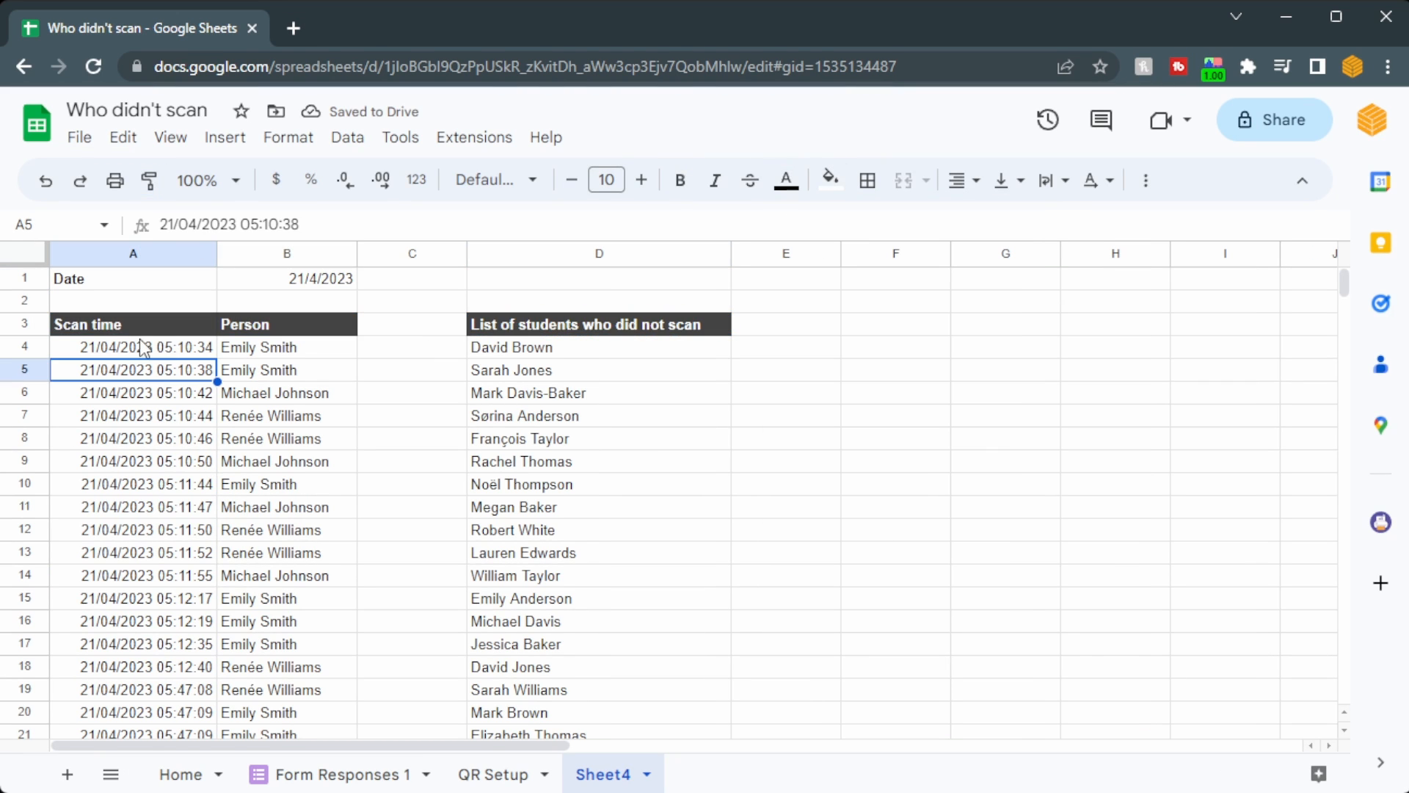
# Apply alternating colours to the Scan time and Person table and add borders to A3:B22
pyautogui.click(133, 324)
pyautogui.click(289, 137)
pyautogui.click(345, 477)
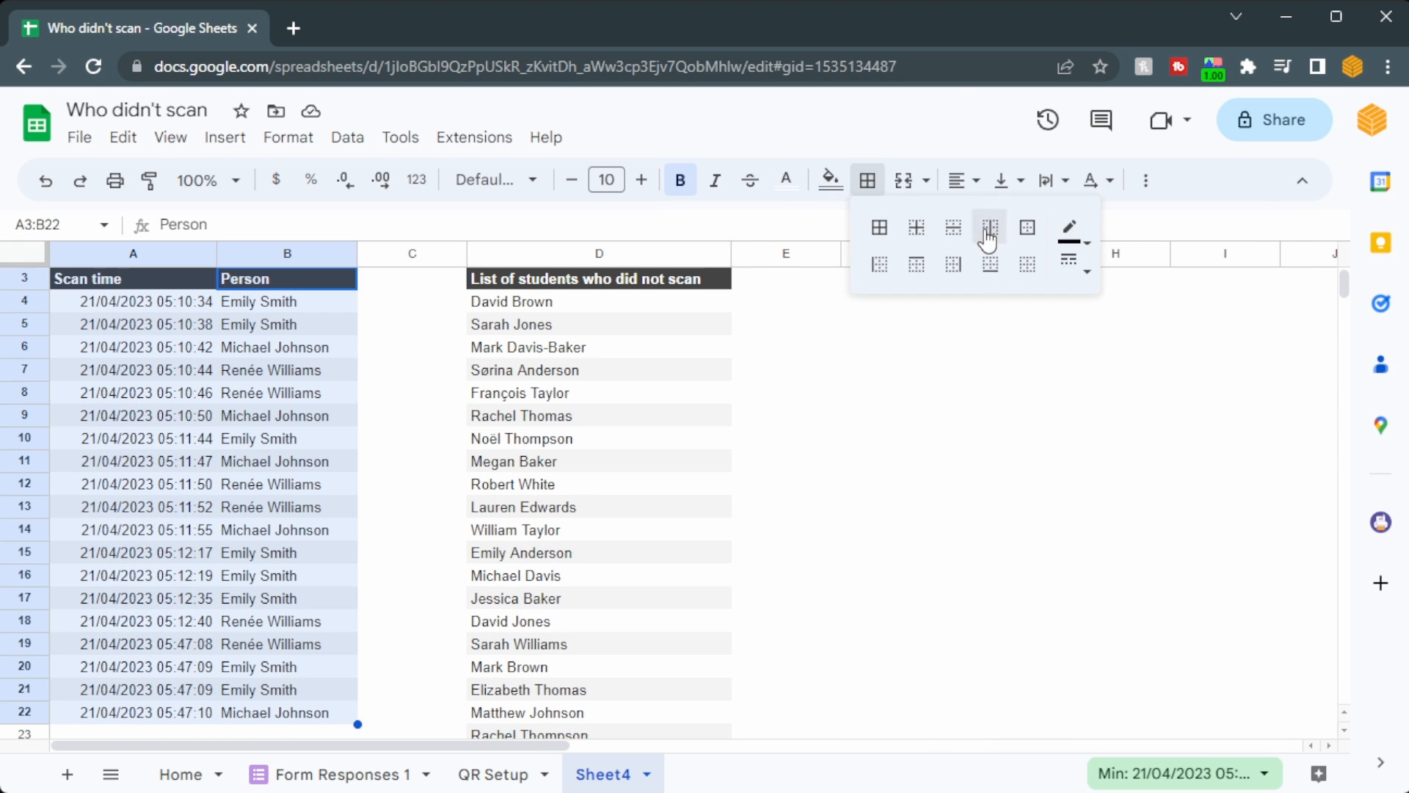
pyautogui.click(988, 238)
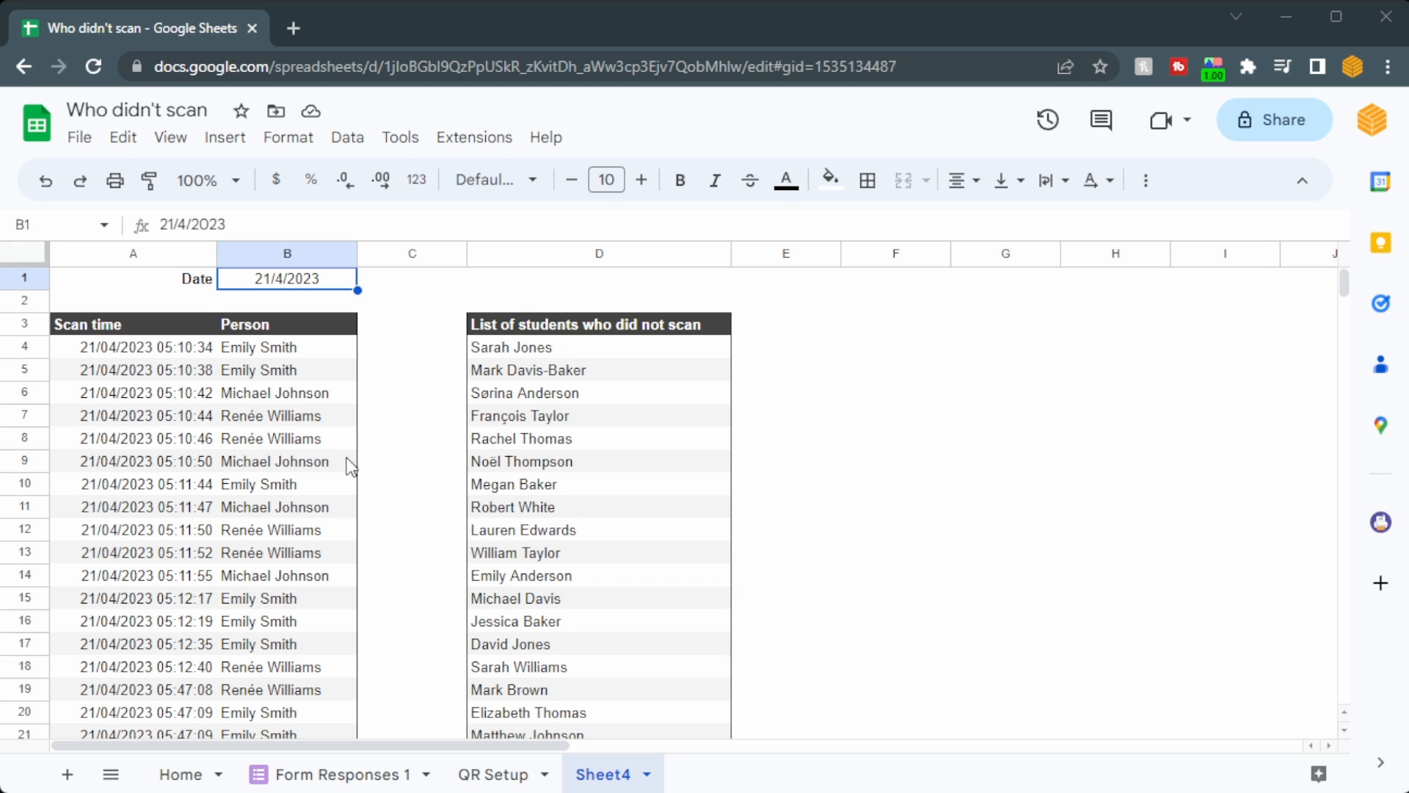
# Check the last scan in row 22 and review the scan table beside the list of students who did not scan
pyautogui.scroll(-5, 221, 483)
pyautogui.moveTo(274, 417); pyautogui.dragTo(110, 417)
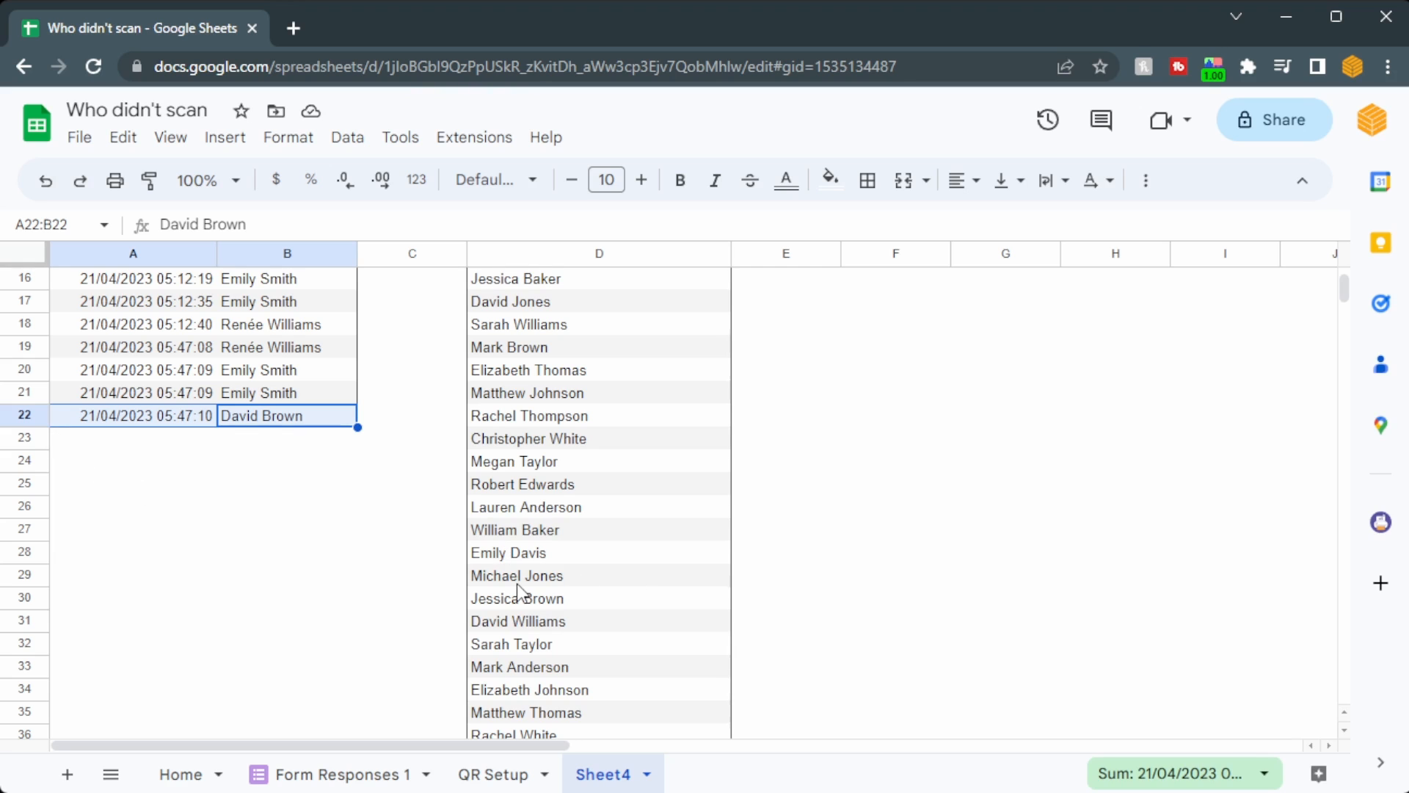
pyautogui.scroll(5, 521, 589)
pyautogui.moveTo(117, 326); pyautogui.dragTo(293, 493)
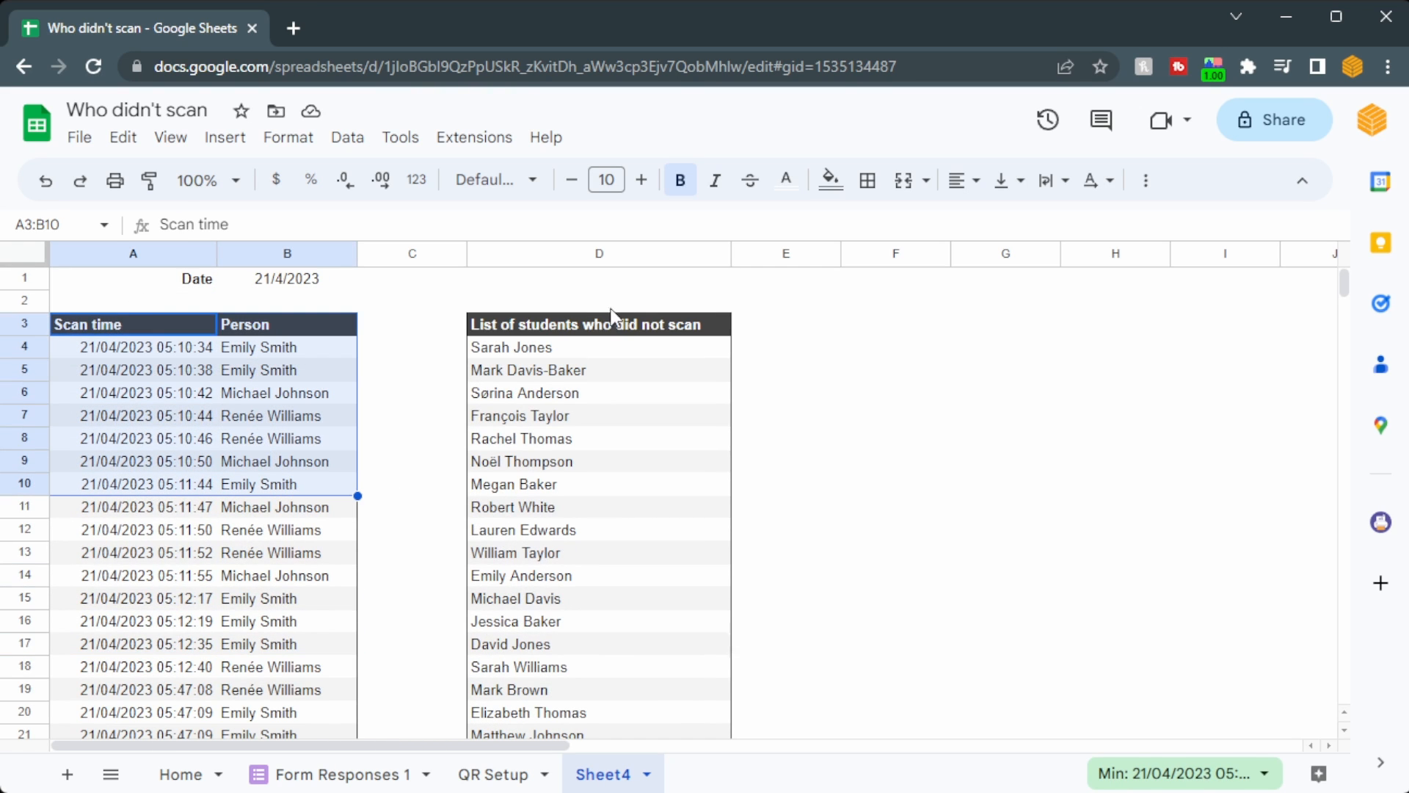
pyautogui.moveTo(617, 323); pyautogui.dragTo(583, 464)
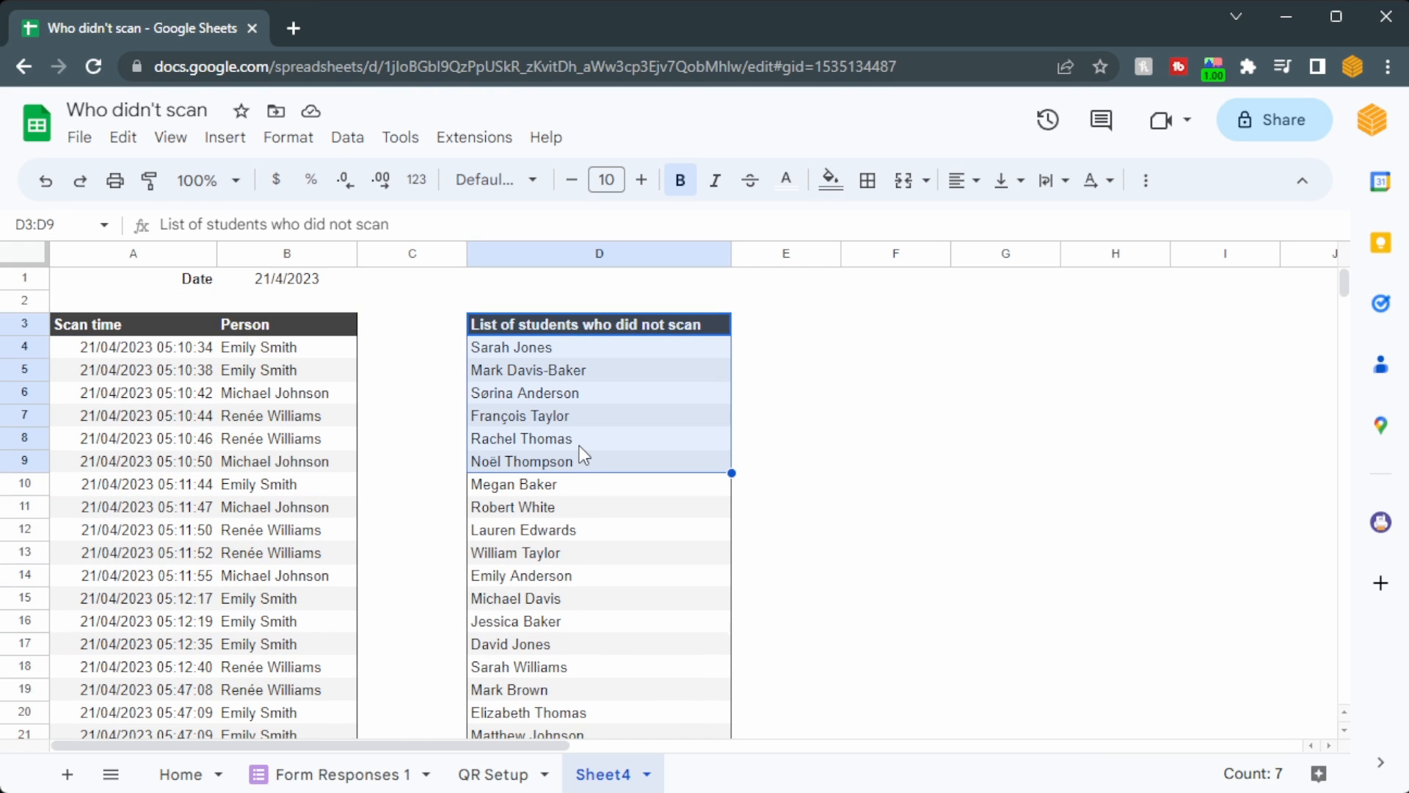
pyautogui.click(183, 393)
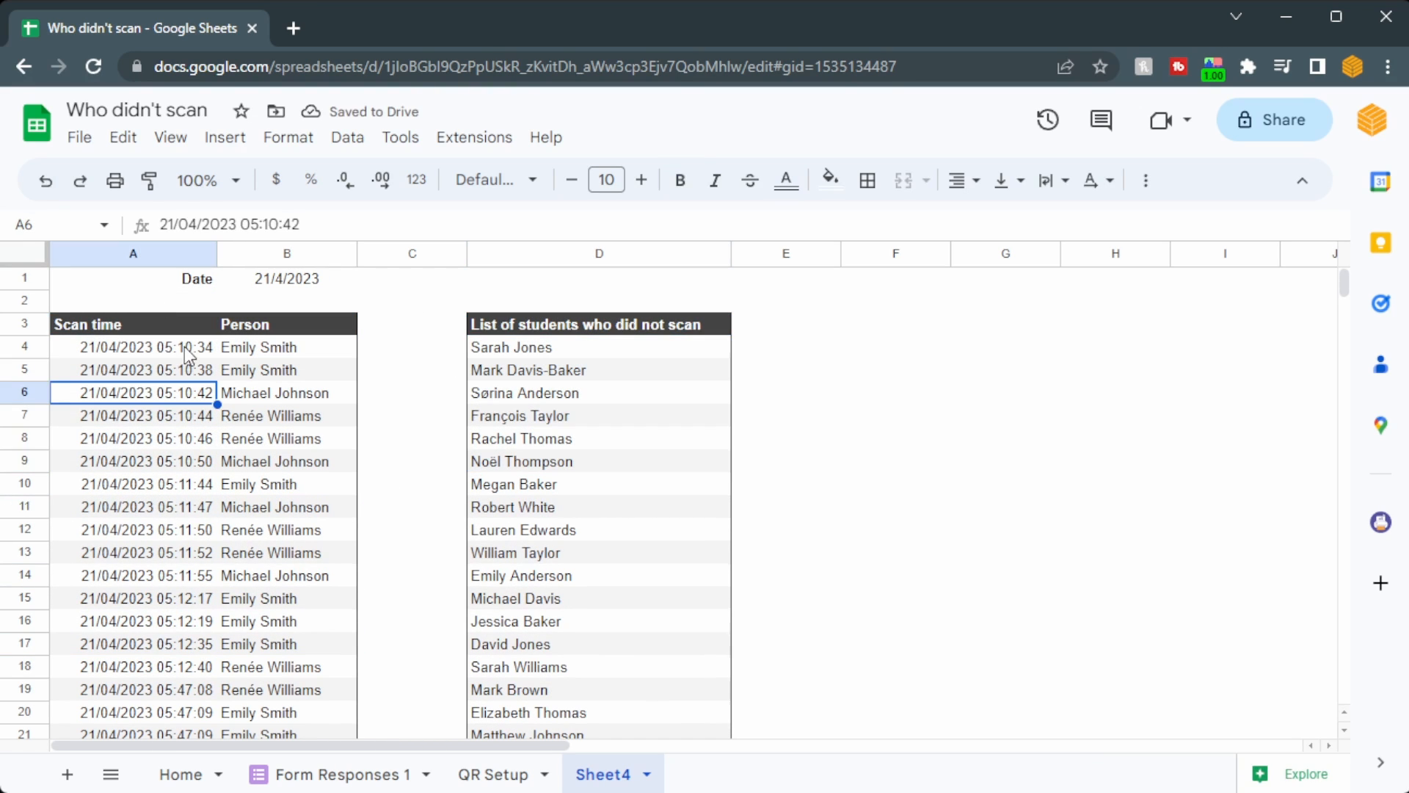
# Set the date in B1 to 29/6/2023
pyautogui.doubleClick(299, 280)
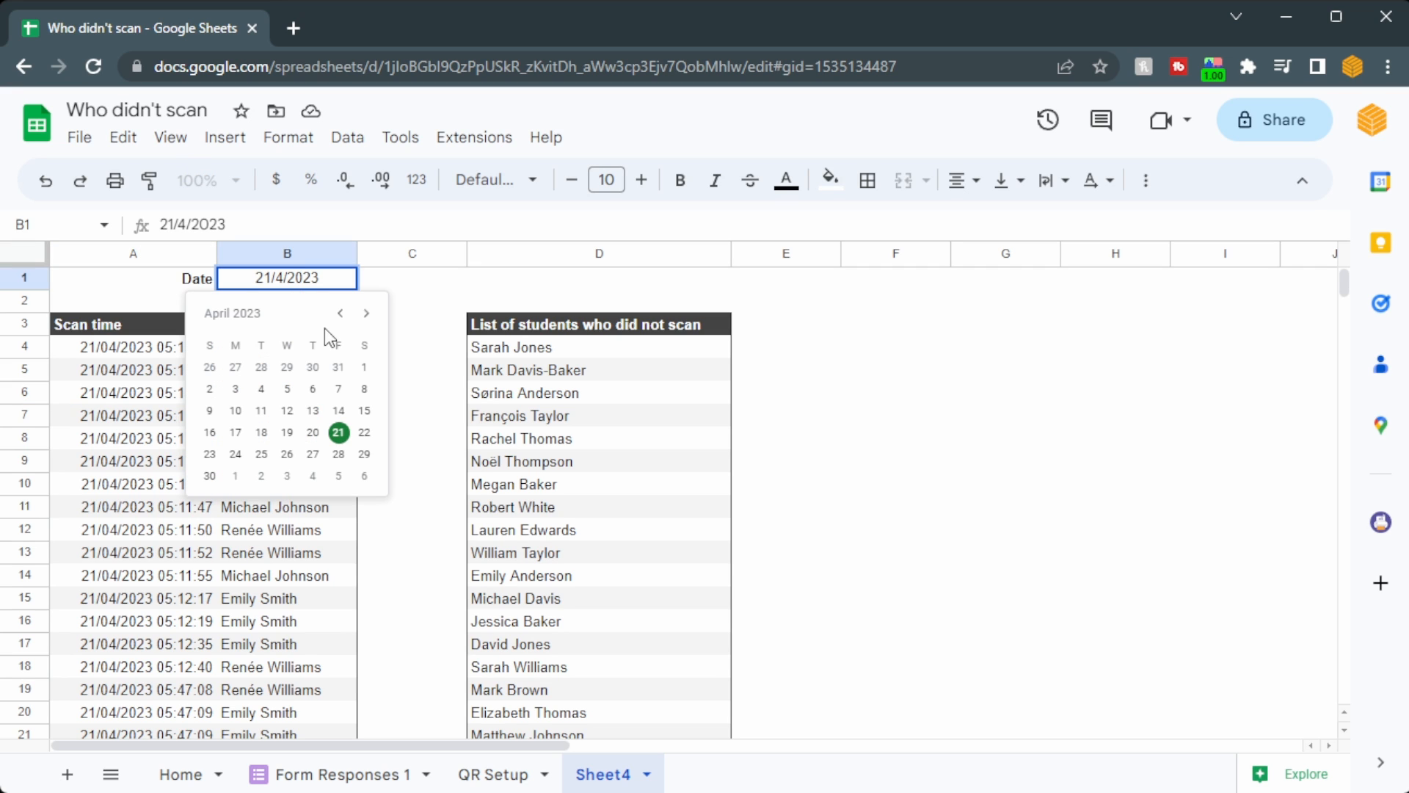
pyautogui.doubleClick(366, 313)
pyautogui.click(312, 454)
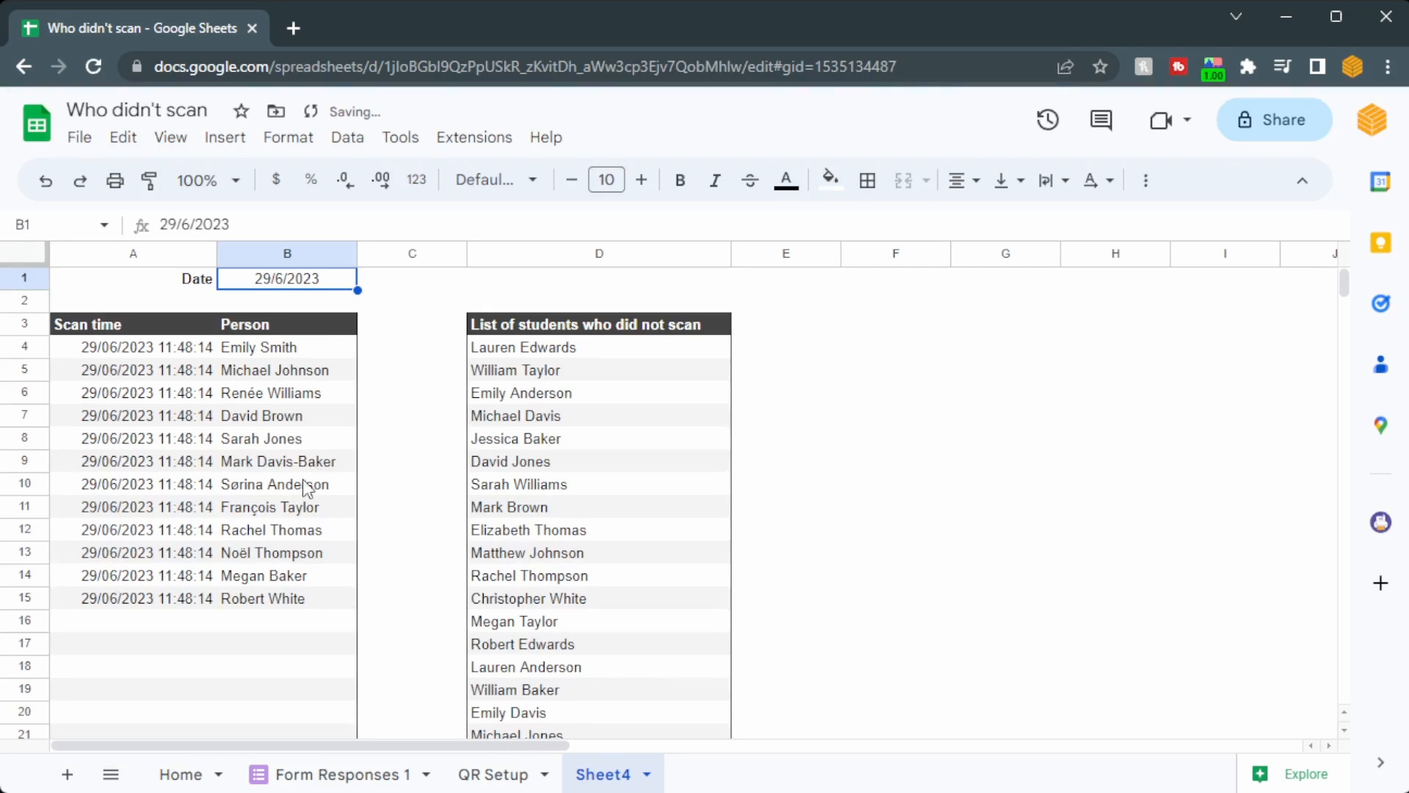
# Review the Person column for the chosen date and look through the full list of students who did not scan
pyautogui.moveTo(276, 585); pyautogui.dragTo(275, 350)
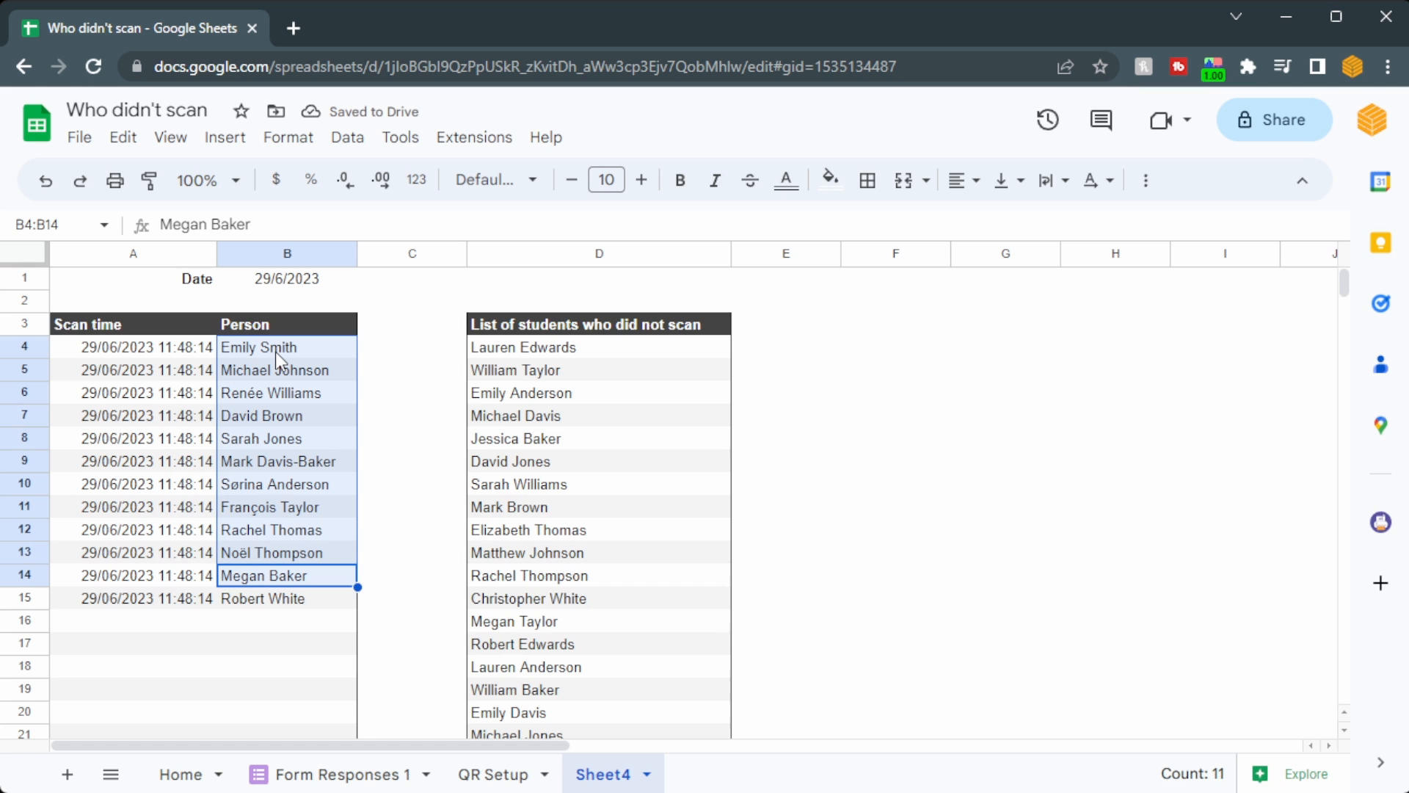
pyautogui.moveTo(667, 358); pyautogui.dragTo(623, 638)
pyautogui.scroll(-10, 623, 638)
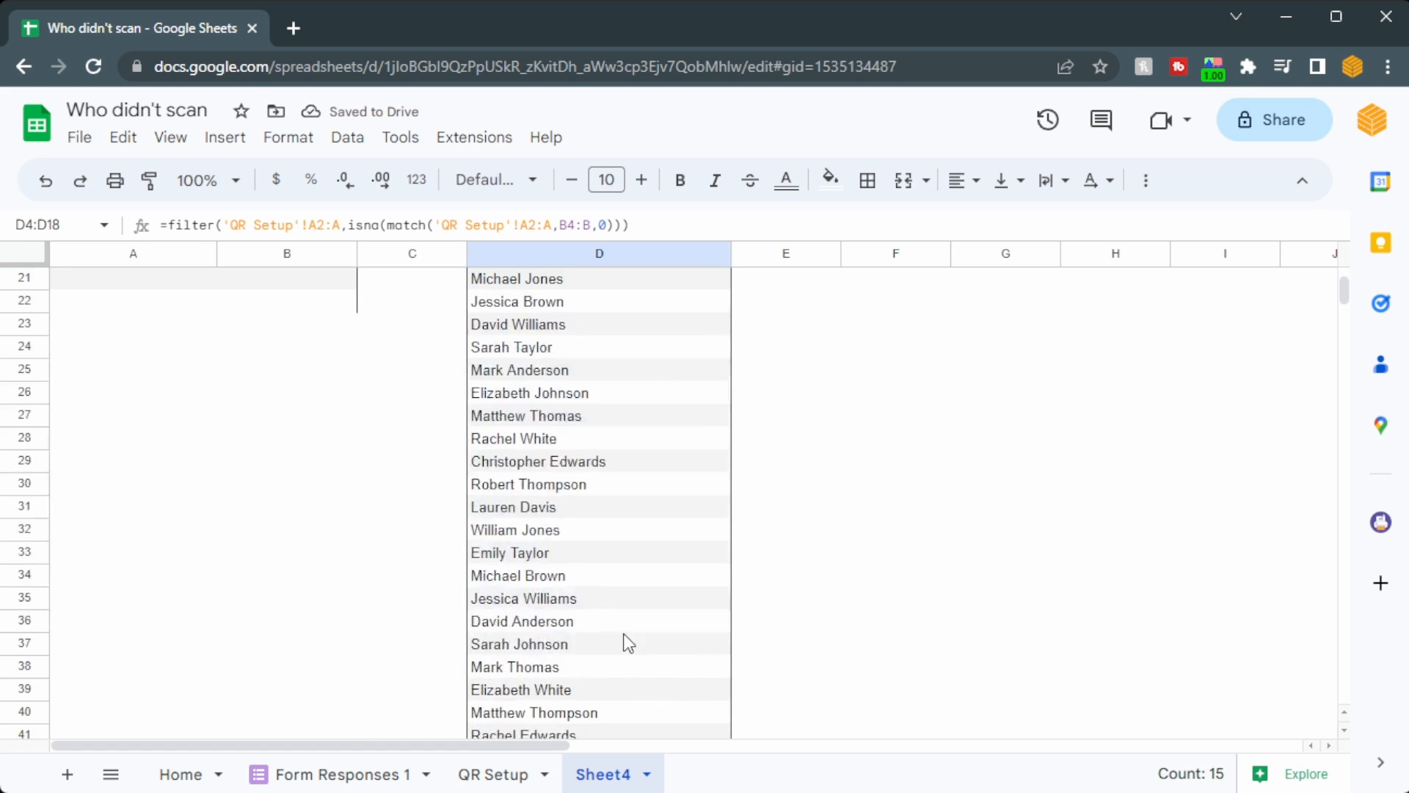
pyautogui.scroll(12, 625, 631)
pyautogui.click(684, 340)
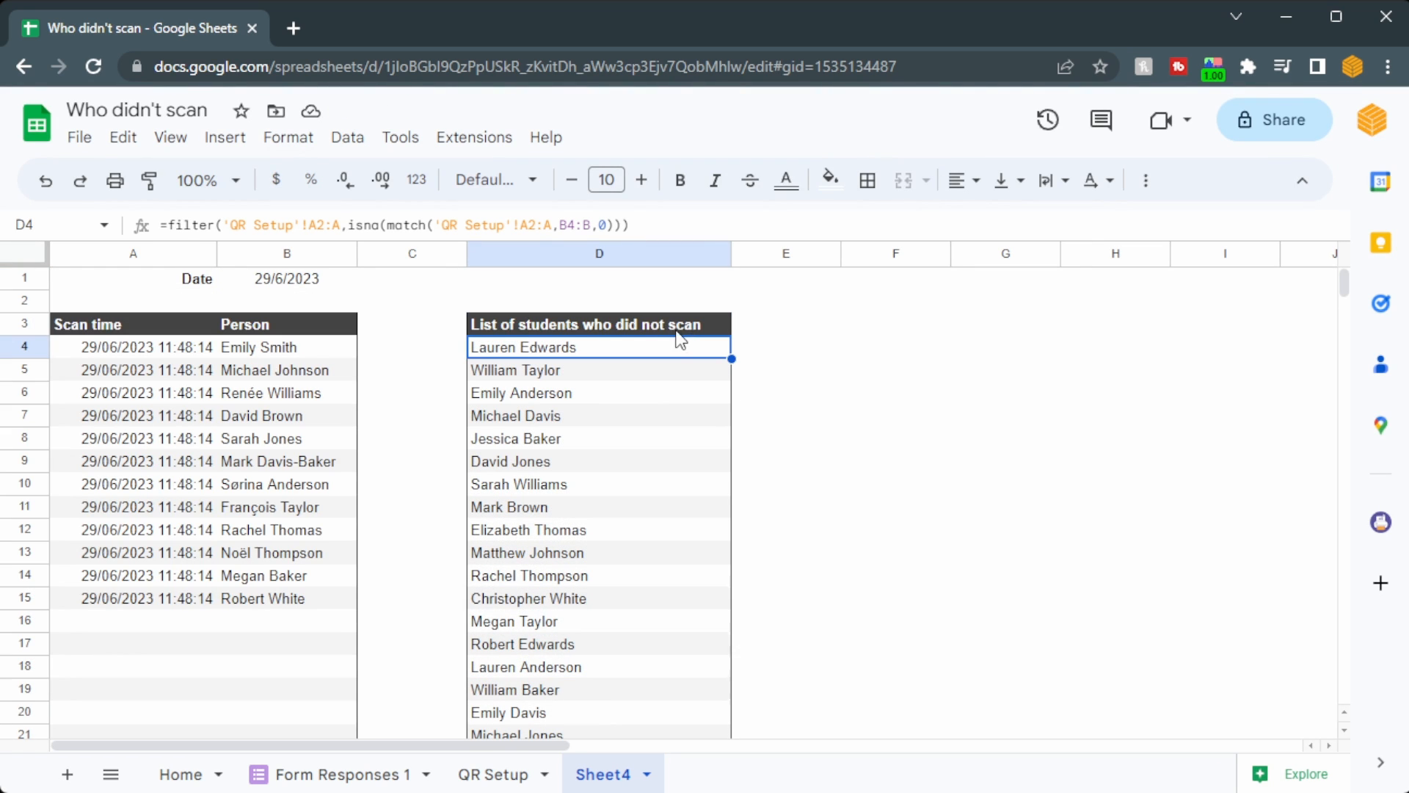